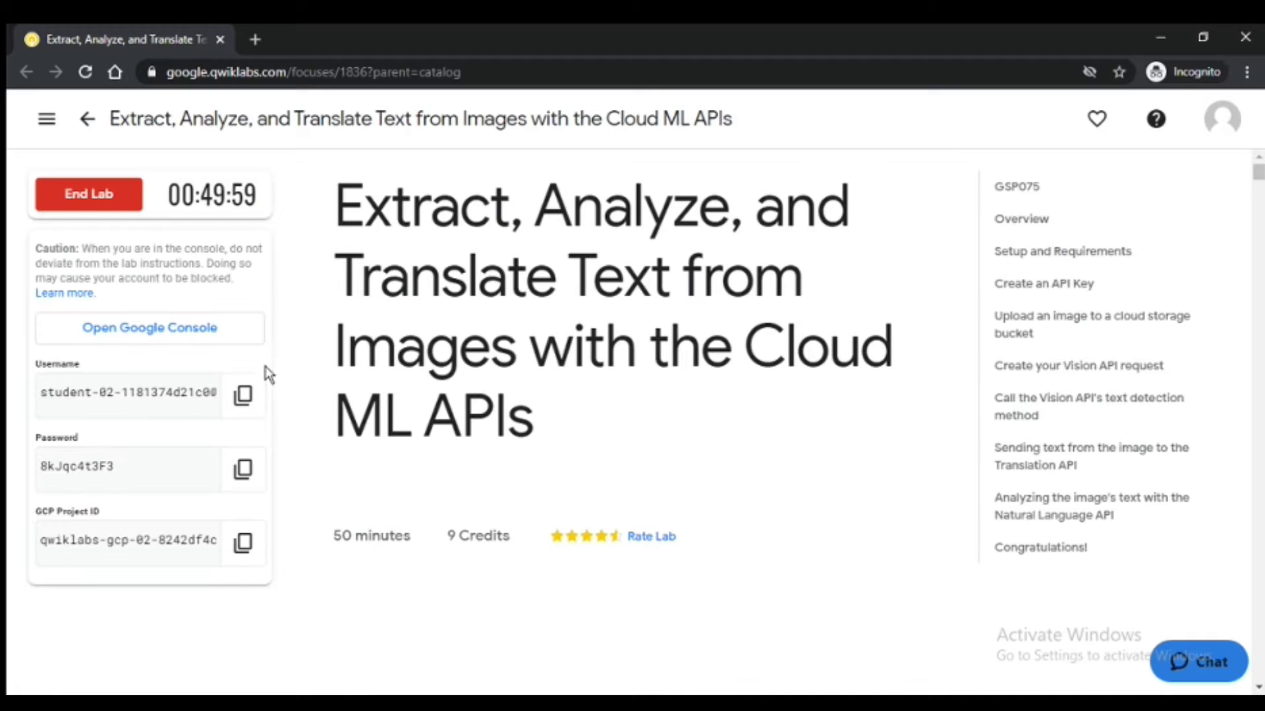
# Step: Copy the lab username, open the Google Console and submit that username as another account for sign-in
pyautogui.click(244, 396)
pyautogui.click(235, 342)
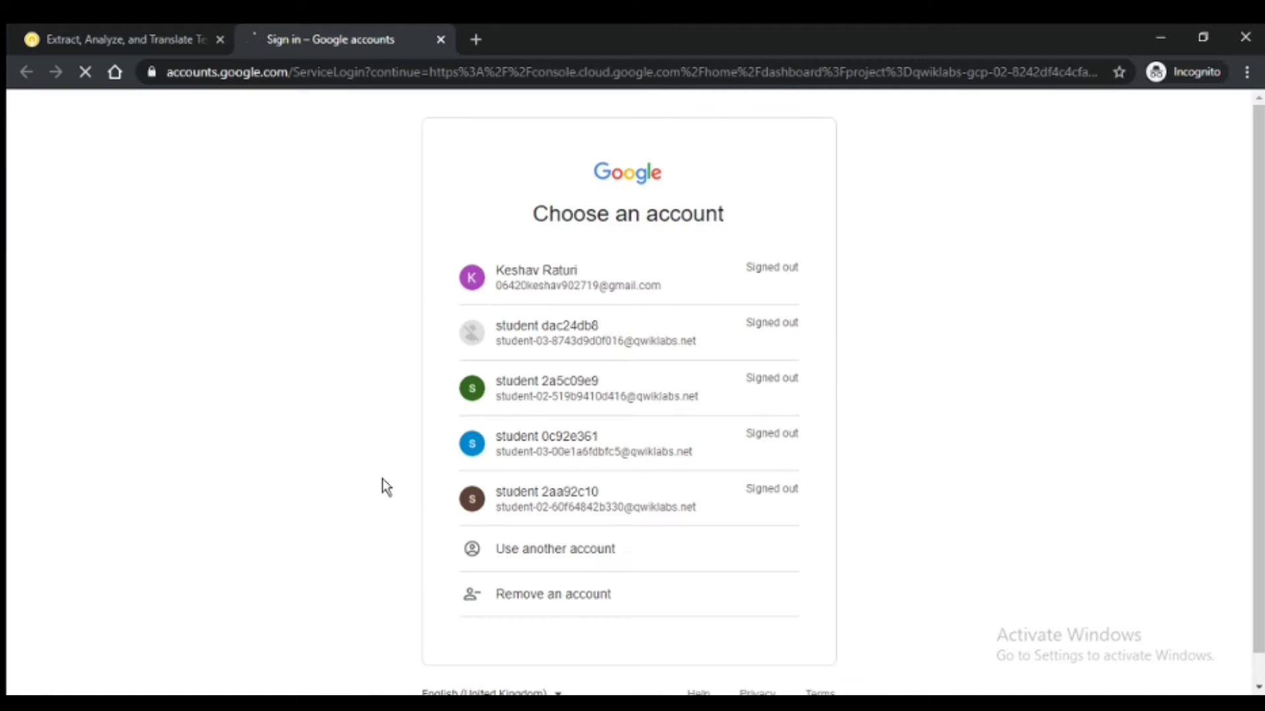
pyautogui.click(568, 590)
pyautogui.click(570, 583)
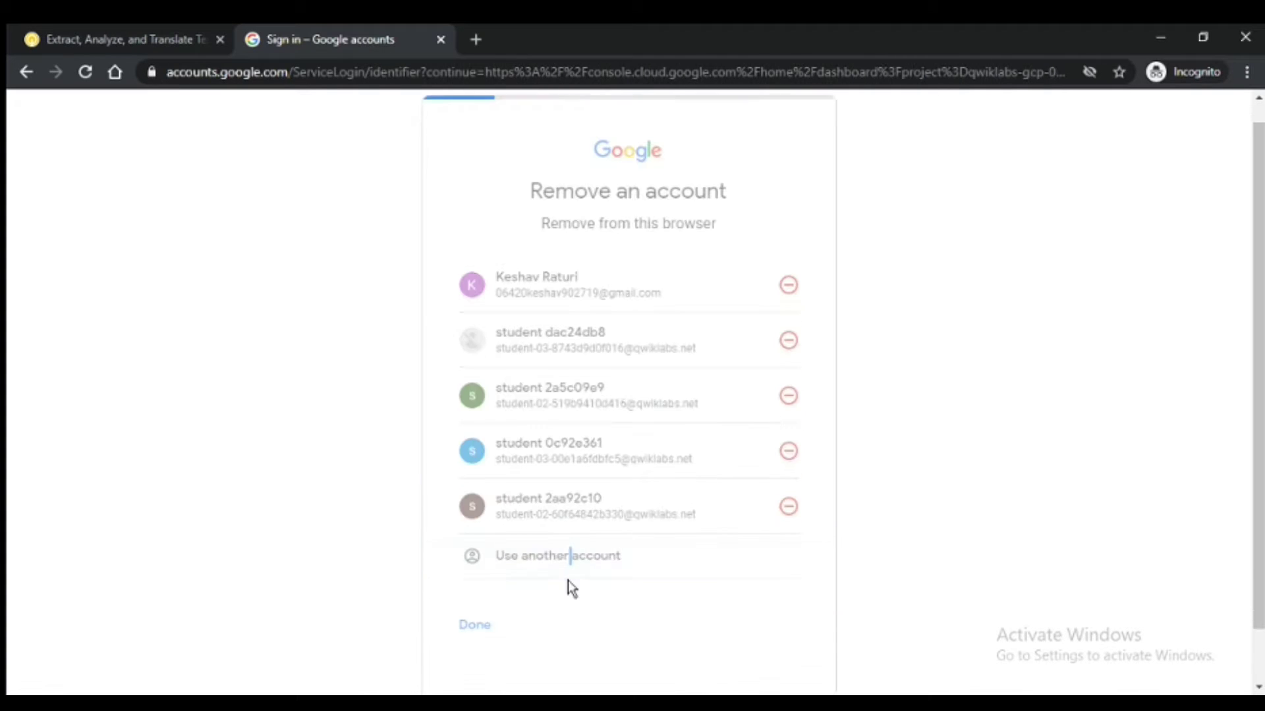
pyautogui.hotkey('ctrl', 'v')
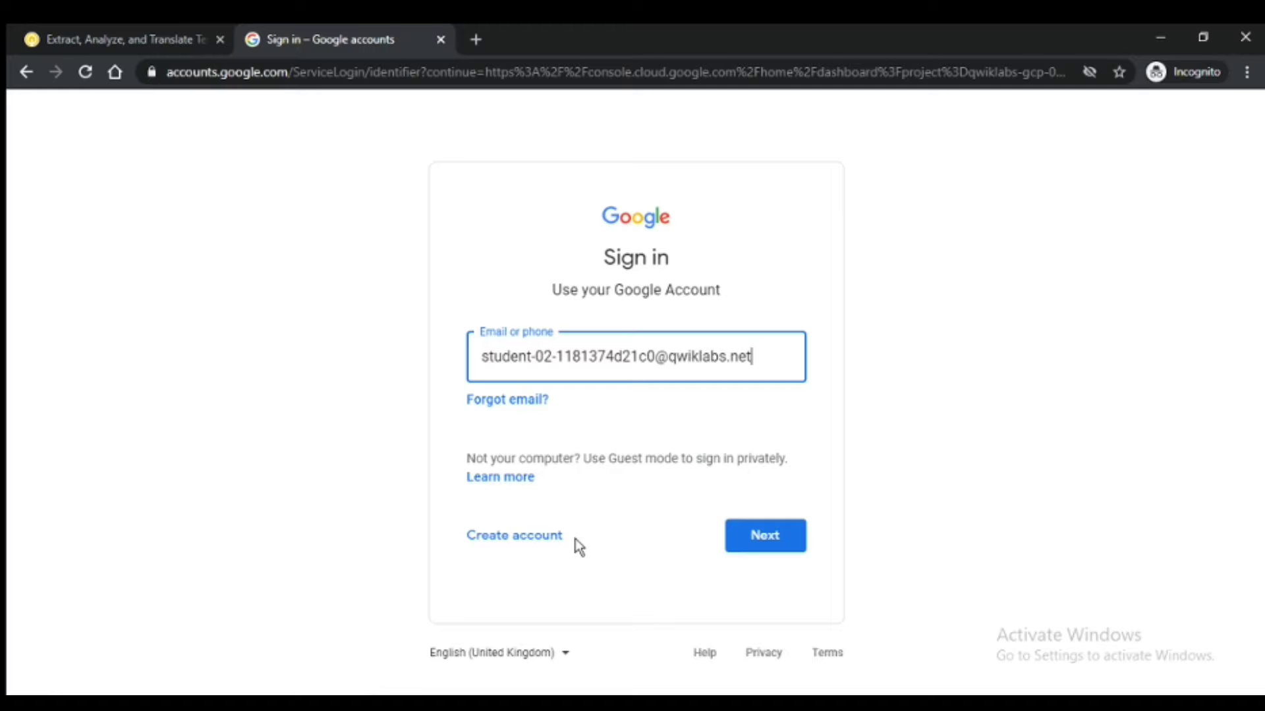
pyautogui.click(751, 545)
# Step: Sign in with the lab's account password, then accept the new-account terms and confirm the recovery options
pyautogui.click(72, 38)
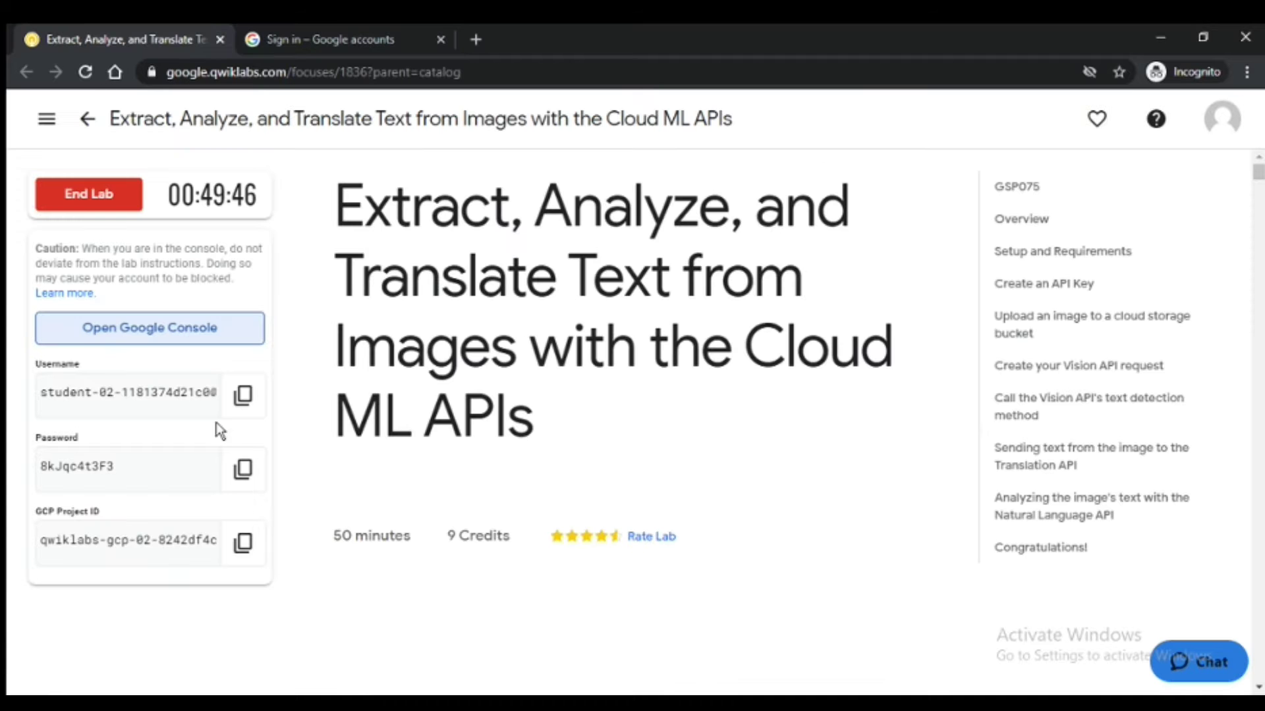
pyautogui.click(243, 469)
pyautogui.click(300, 40)
pyautogui.hotkey('ctrl', 'v')
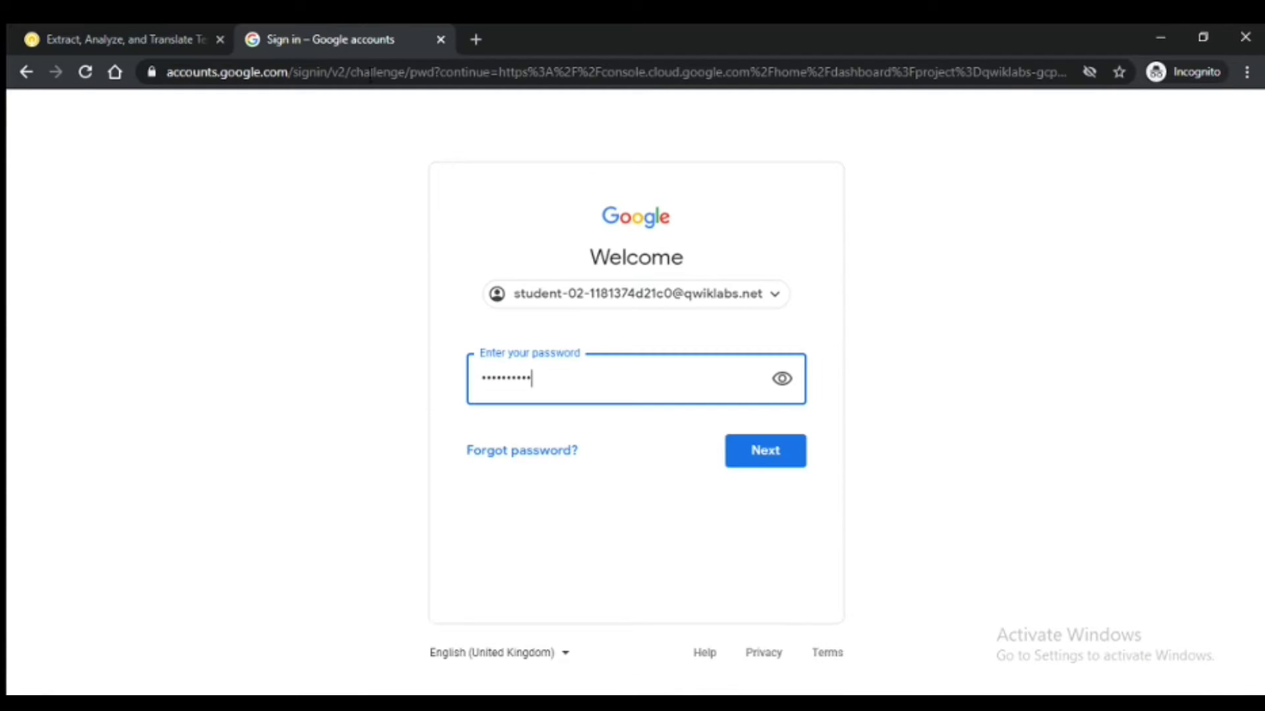
pyautogui.click(739, 473)
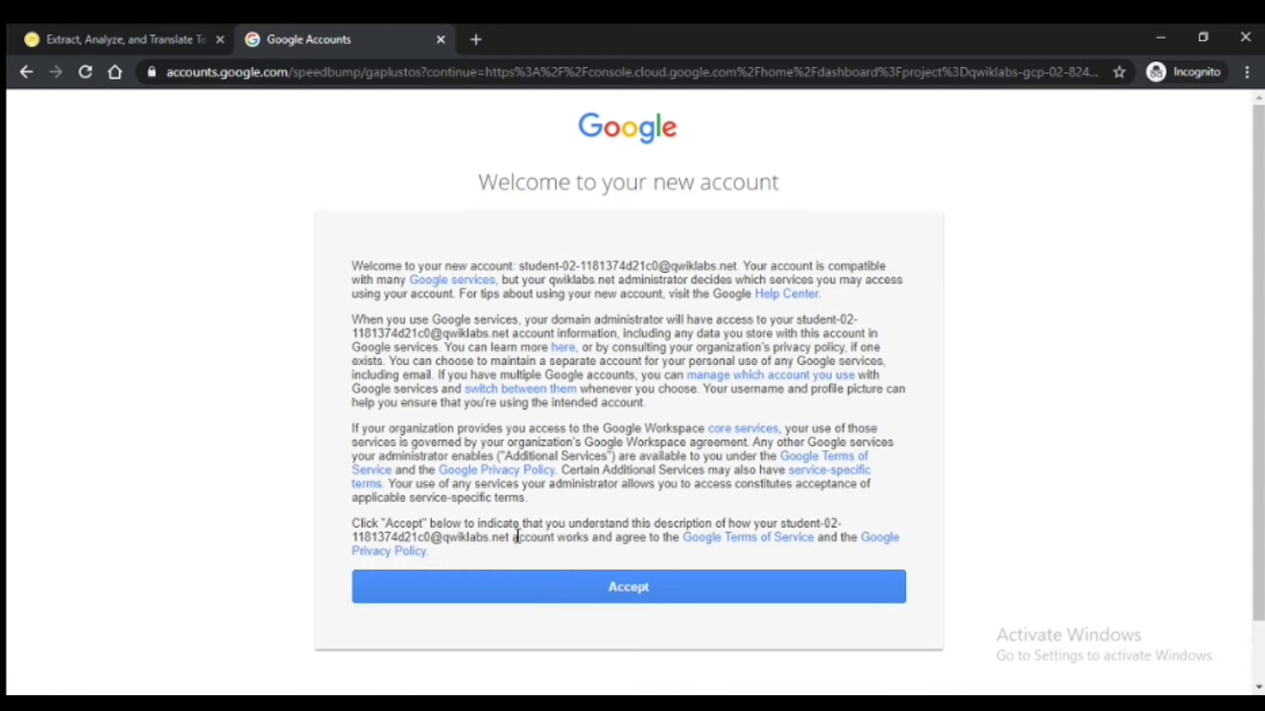
pyautogui.click(545, 584)
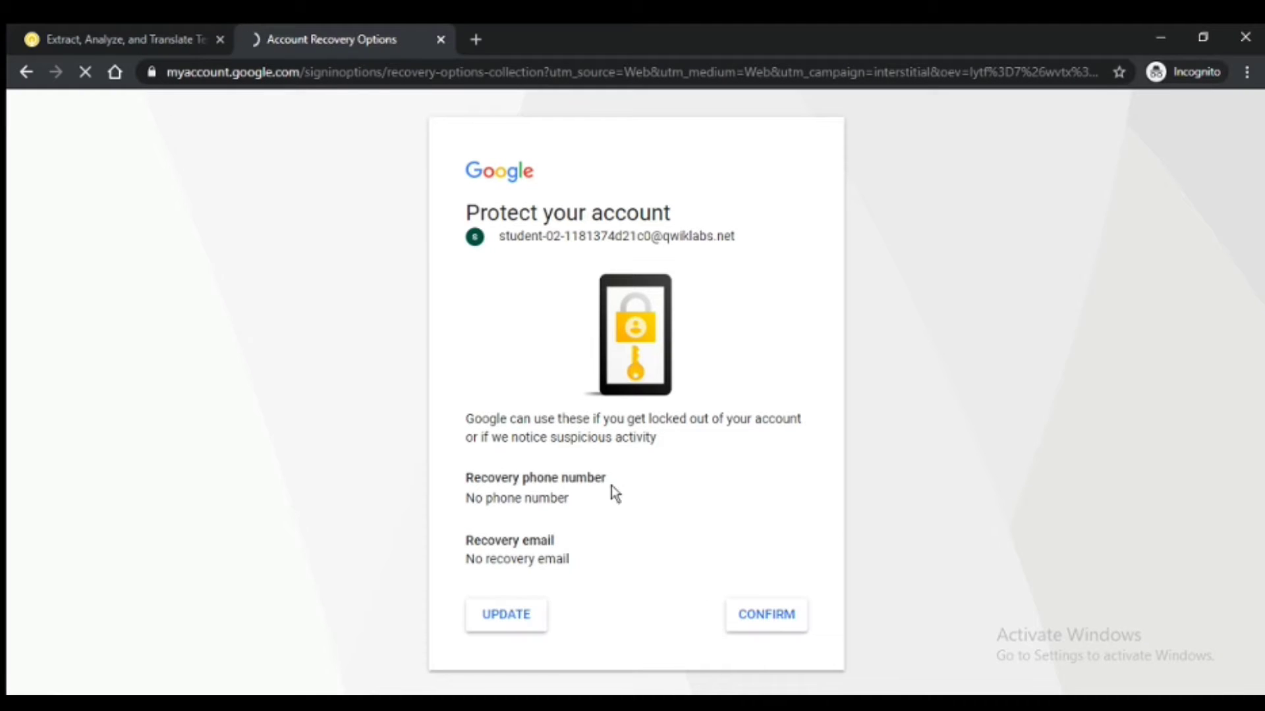
pyautogui.click(782, 632)
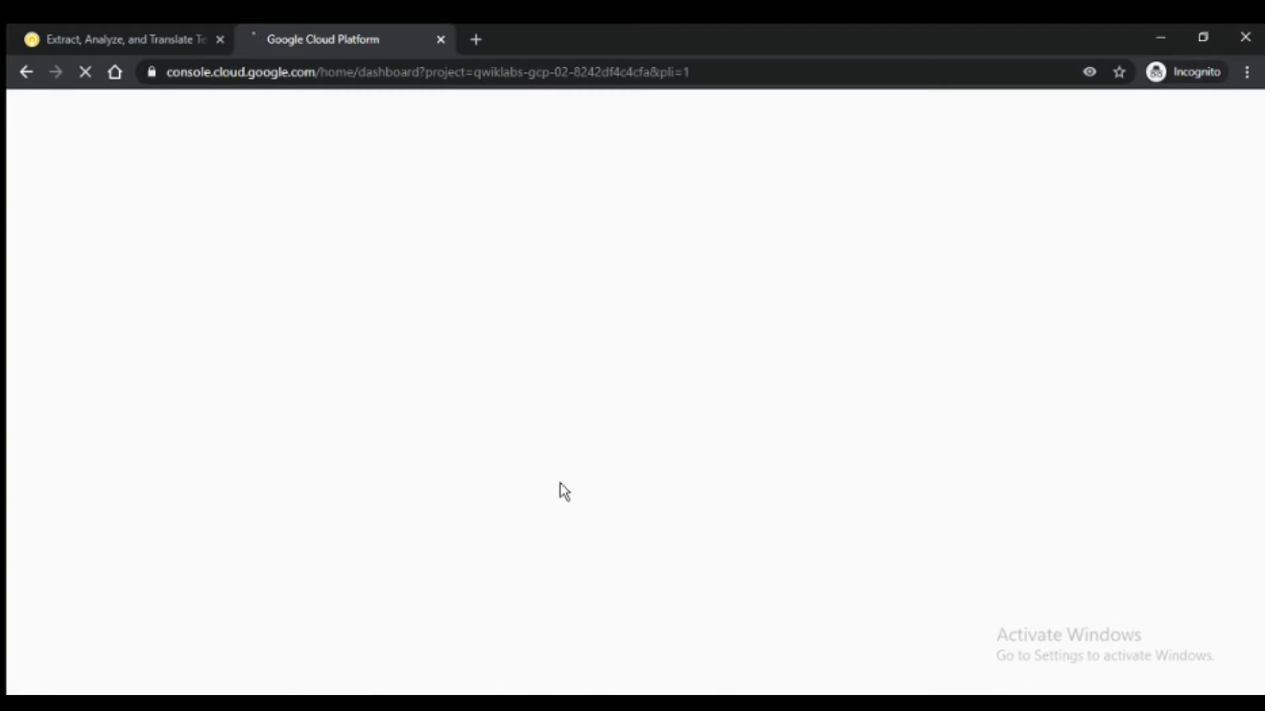
# Step: Read the lab instructions from the setup requirements through the Create an API Key section
pyautogui.click(155, 37)
pyautogui.scroll(-10, 798, 468)
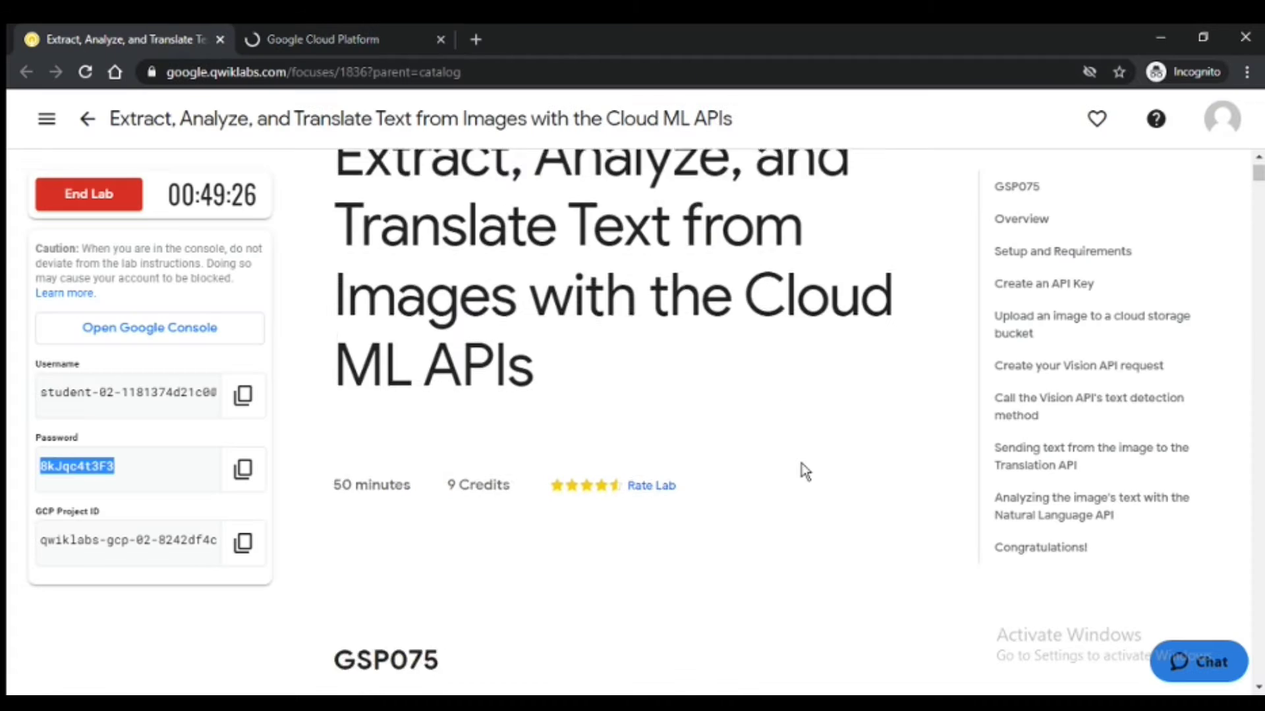
pyautogui.scroll(-20, 780, 456)
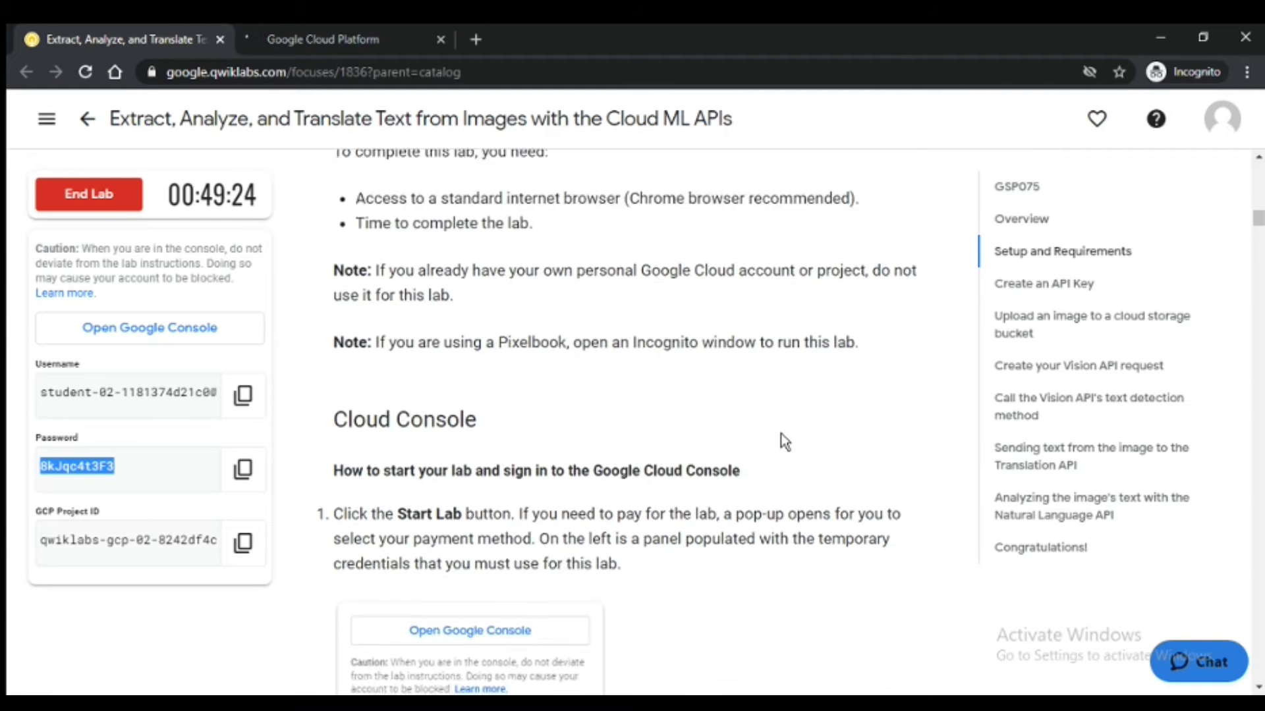
pyautogui.scroll(-18, 782, 425)
pyautogui.scroll(6, 780, 423)
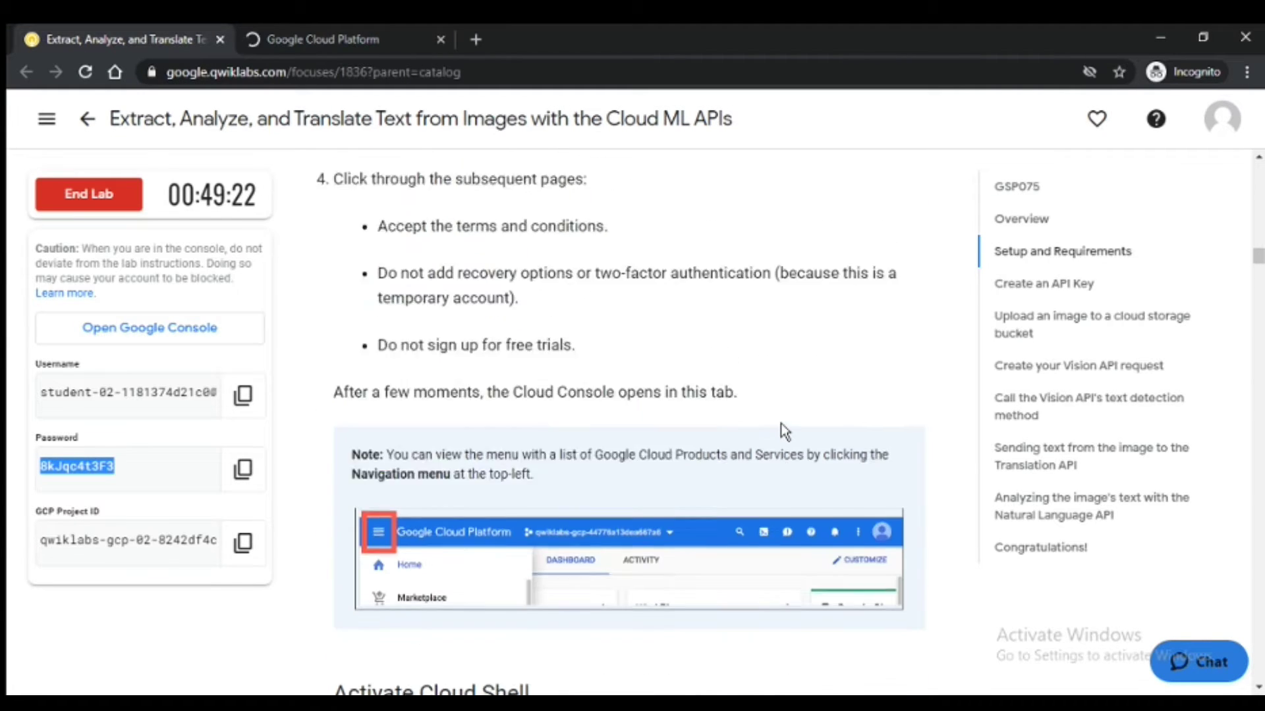
pyautogui.scroll(-1, 766, 427)
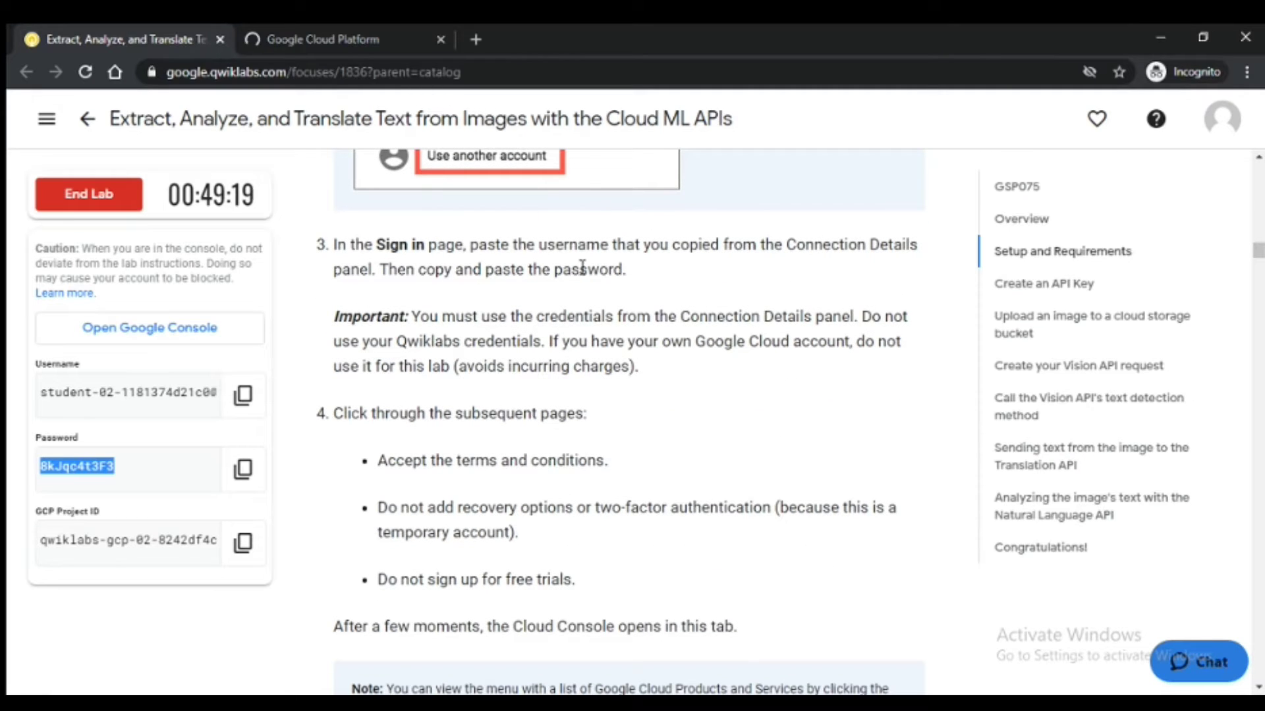
pyautogui.click(347, 29)
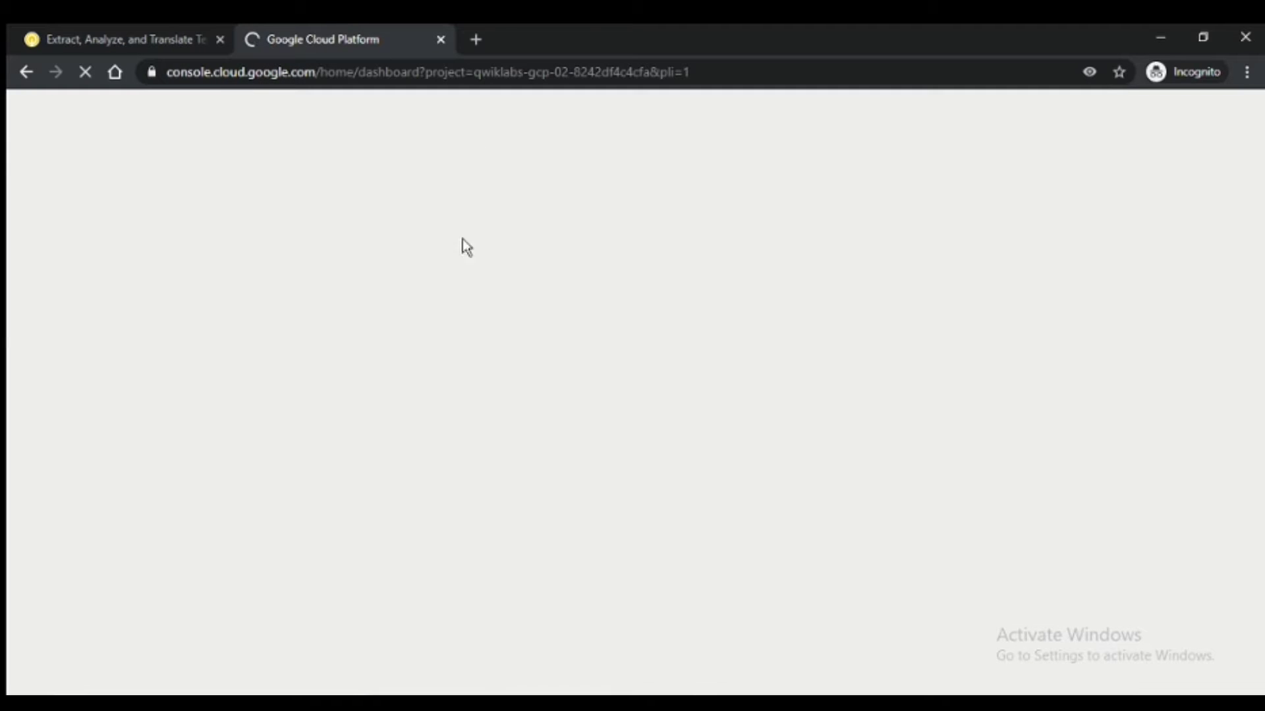
pyautogui.click(152, 31)
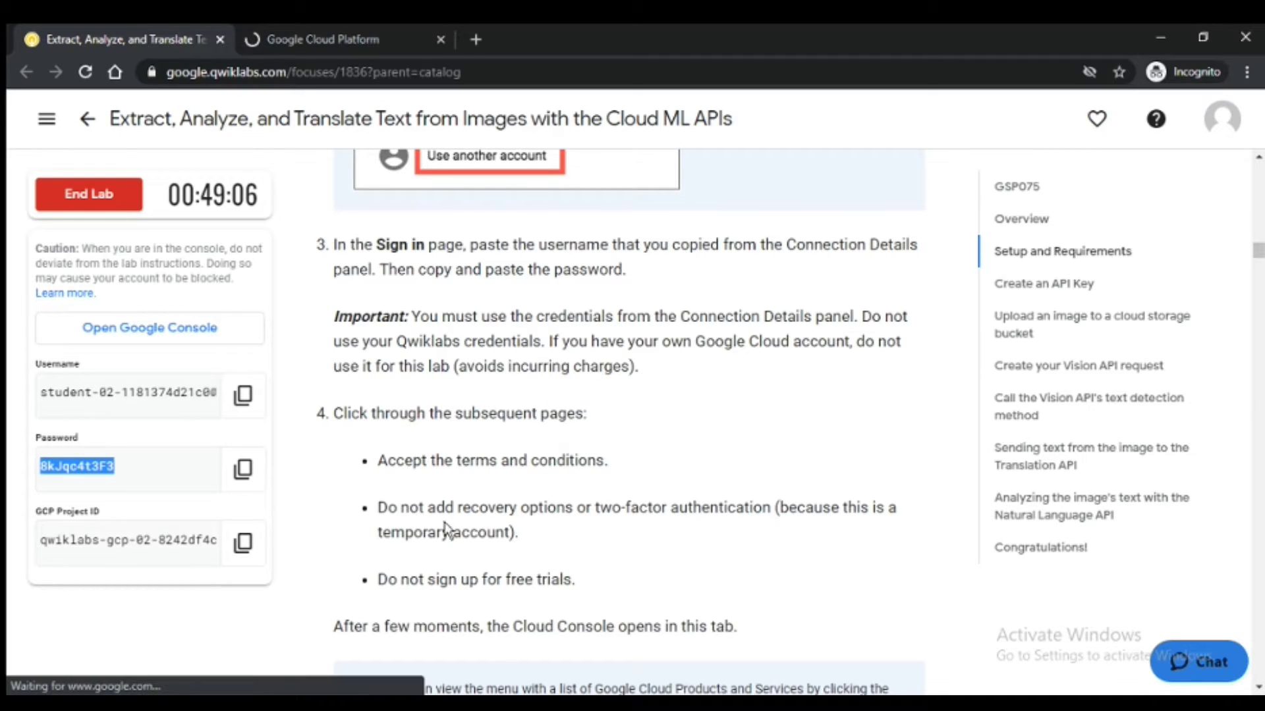
pyautogui.scroll(5, 484, 501)
pyautogui.scroll(-5, 480, 507)
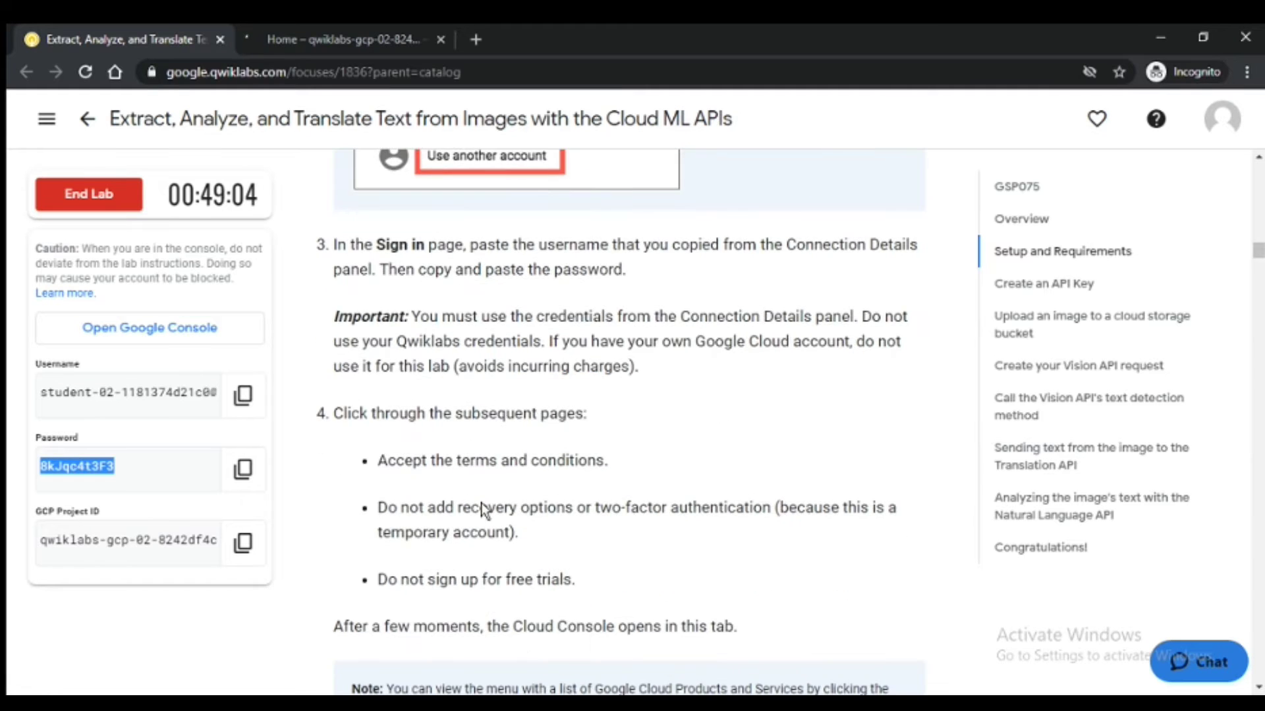
pyautogui.scroll(-13, 481, 503)
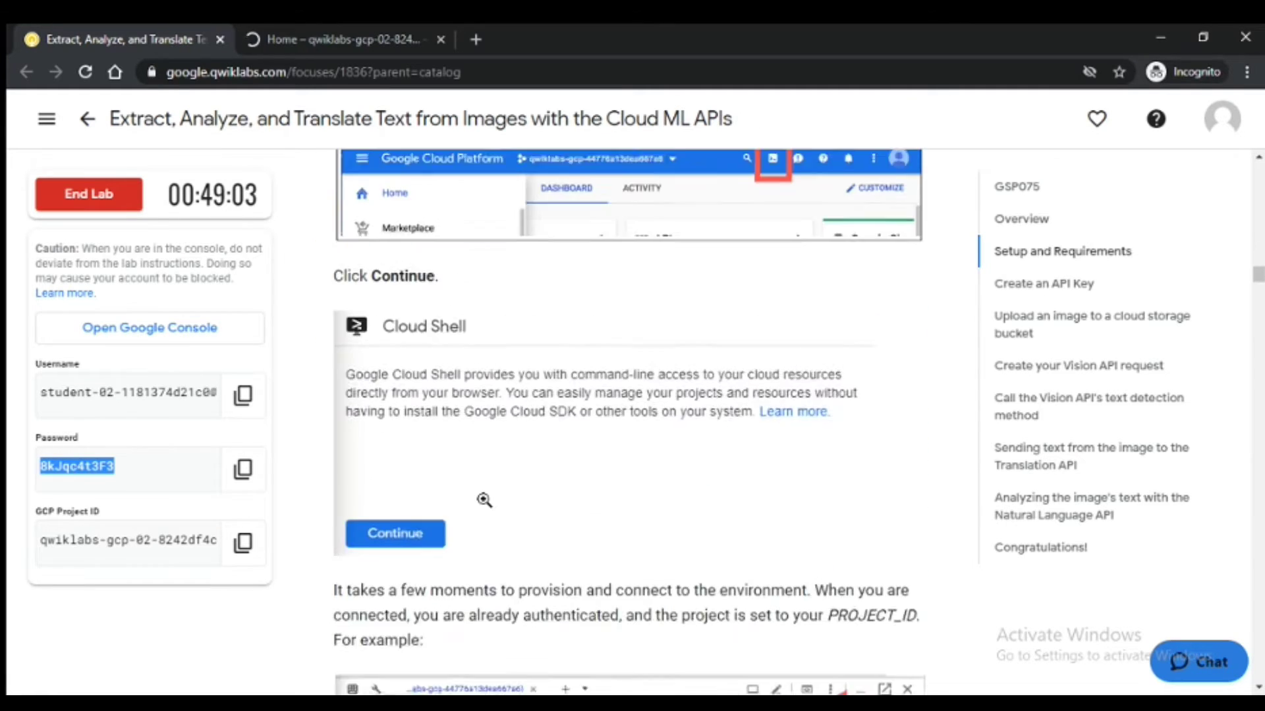
pyautogui.scroll(-8, 484, 501)
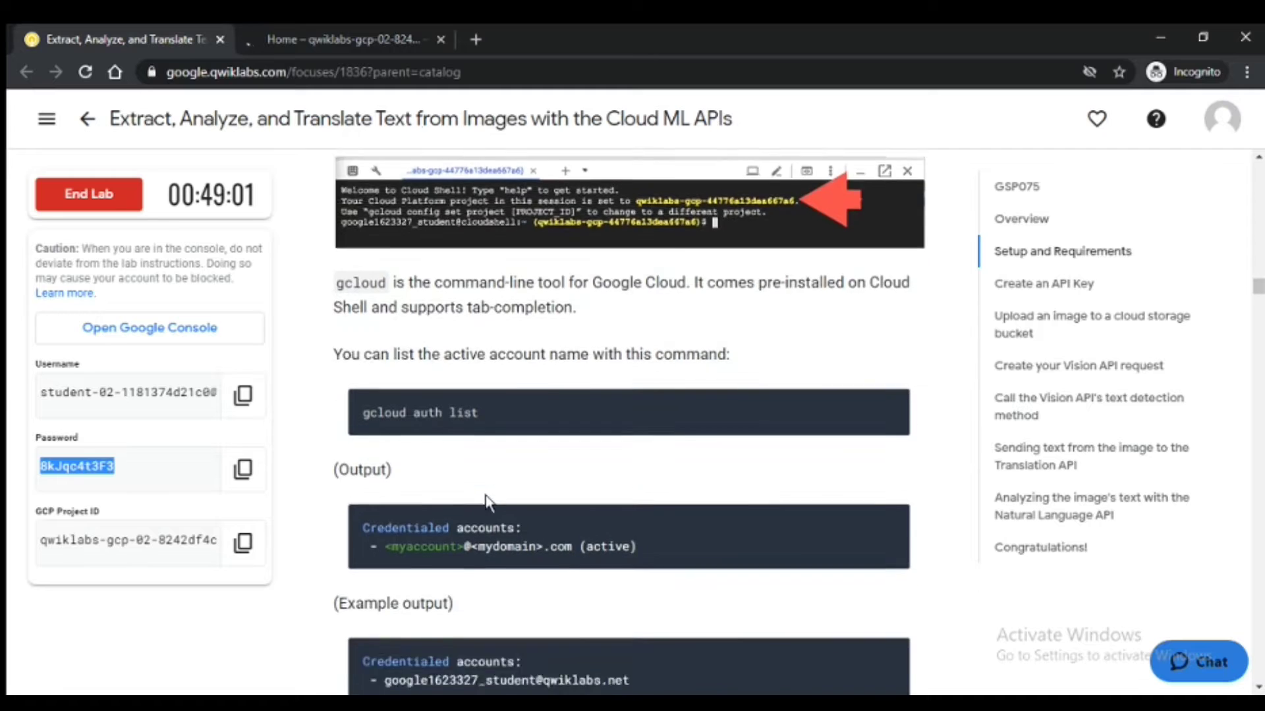
pyautogui.scroll(-11, 488, 494)
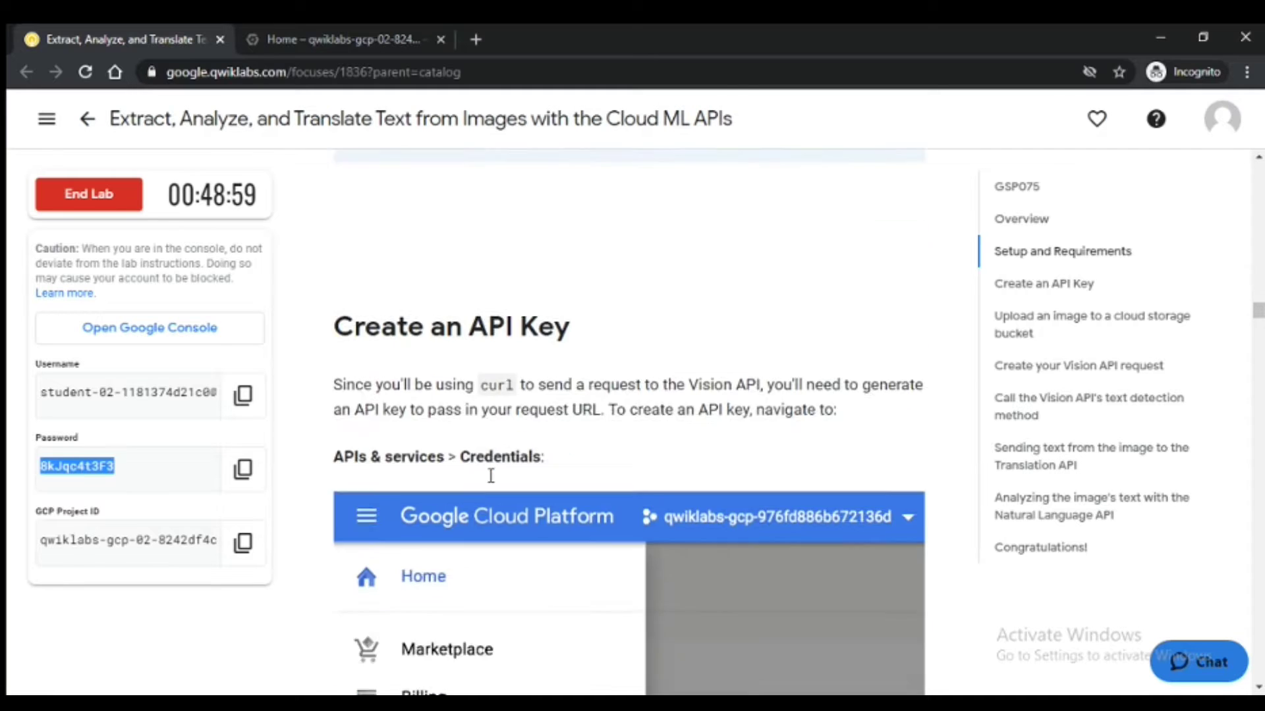
pyautogui.scroll(-5, 491, 475)
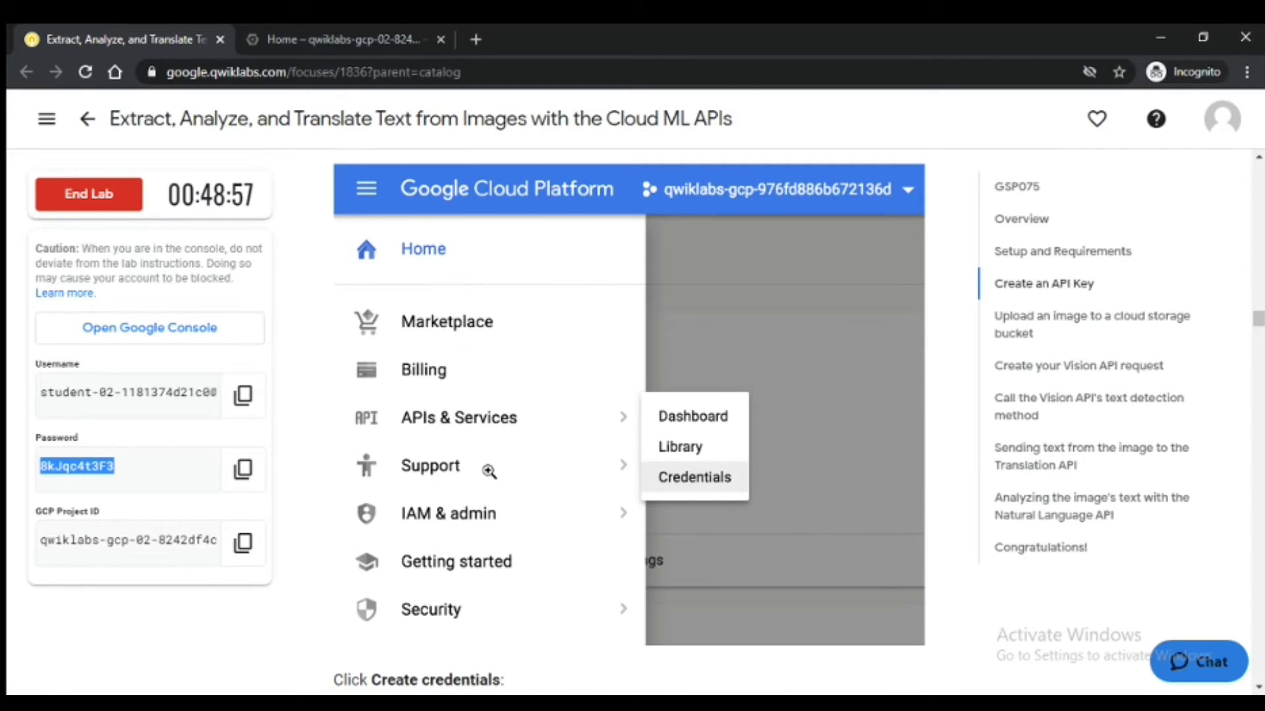
# Step: Agree to the Google Cloud Platform Terms of Service in the console's welcome dialog
pyautogui.click(349, 32)
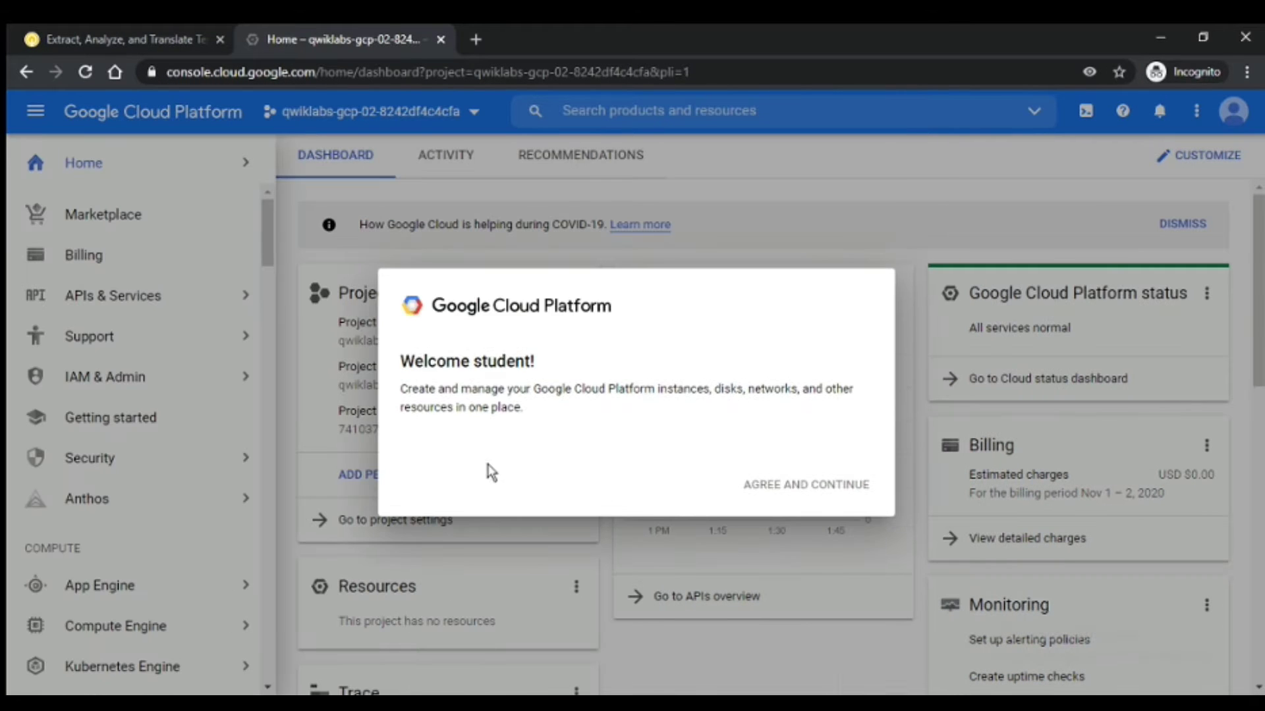
pyautogui.click(422, 491)
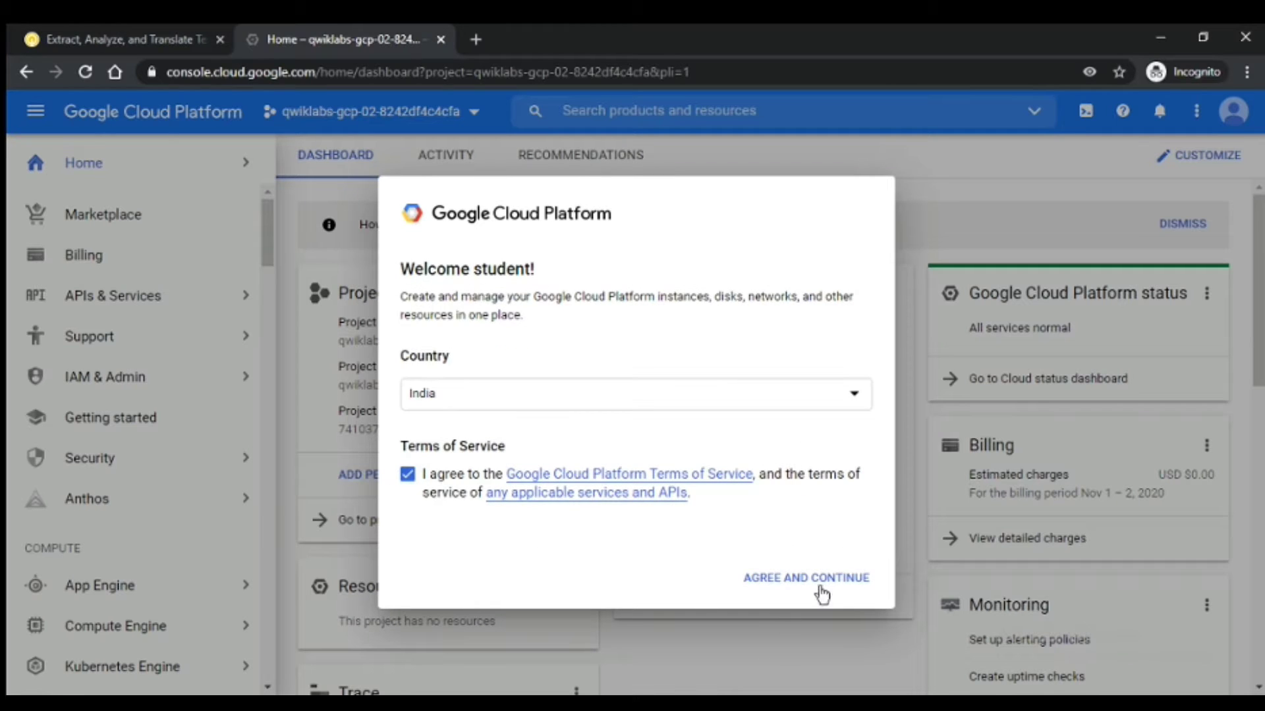
pyautogui.click(828, 577)
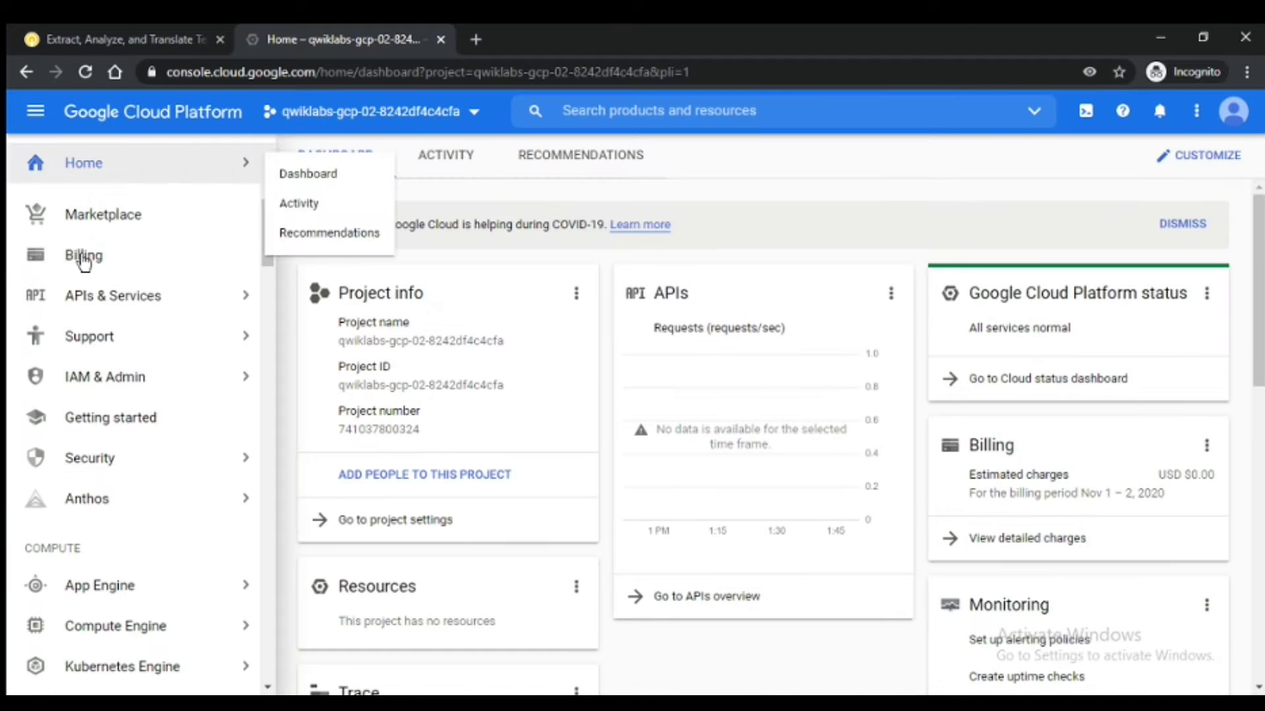
# Step: Open the Credentials page under APIs & Services in the Google Cloud console, as the lab instructs
pyautogui.moveTo(158, 378)
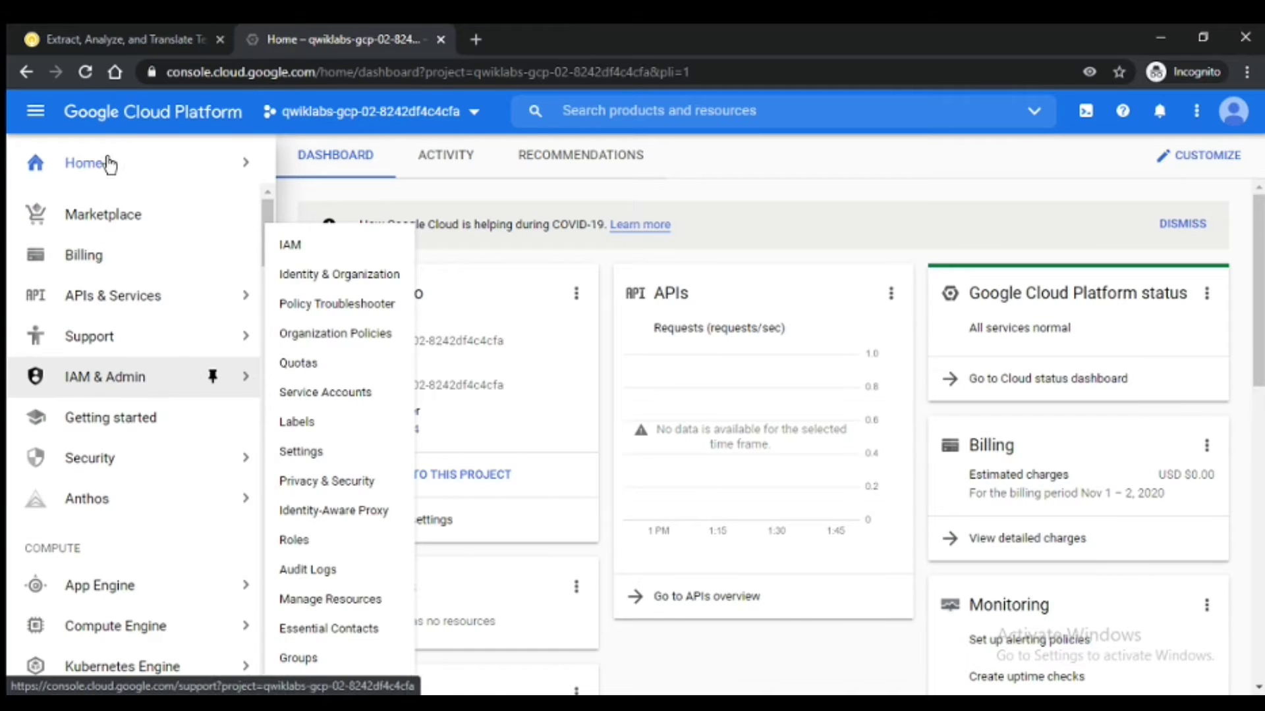
pyautogui.click(95, 33)
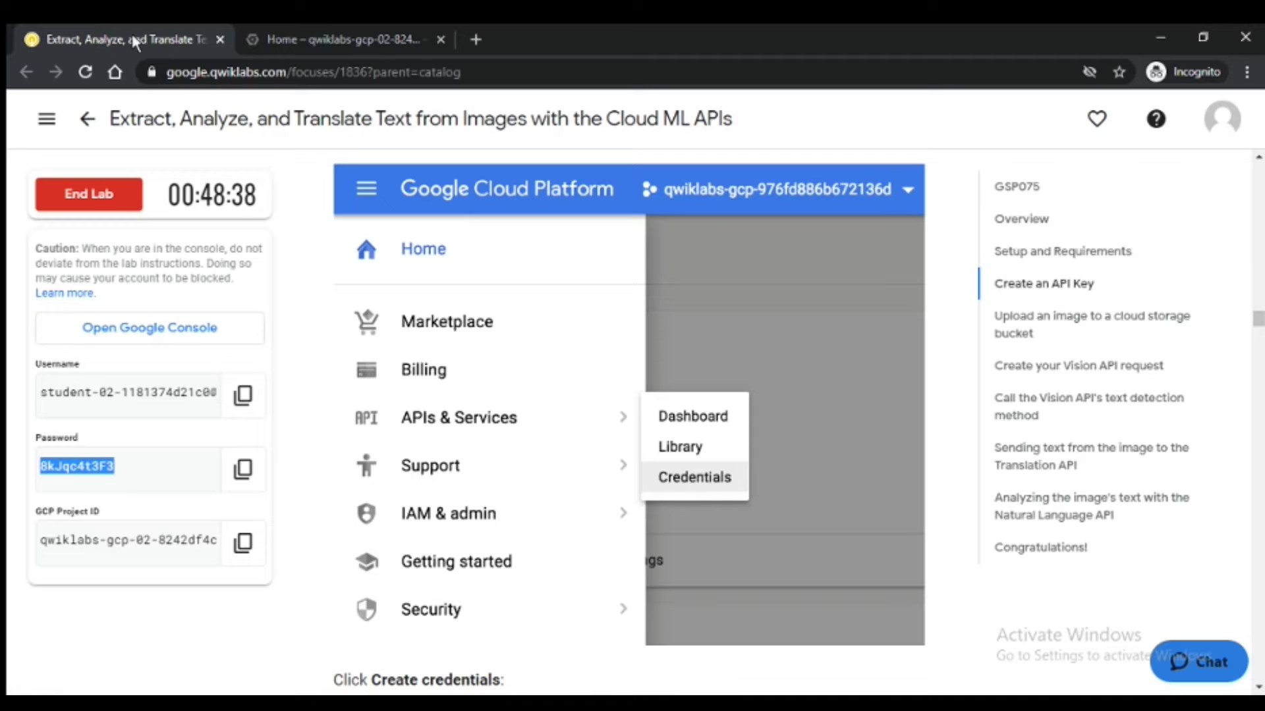
pyautogui.click(316, 38)
pyautogui.moveTo(222, 162)
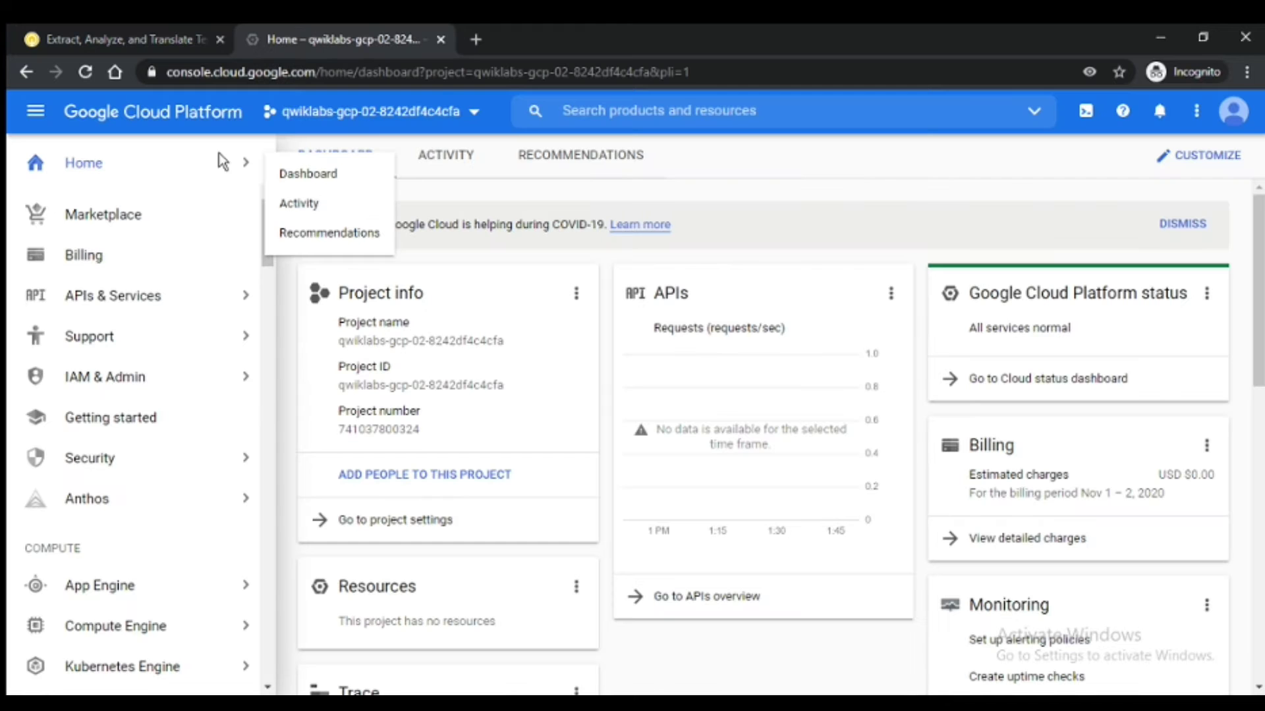
pyautogui.moveTo(127, 302)
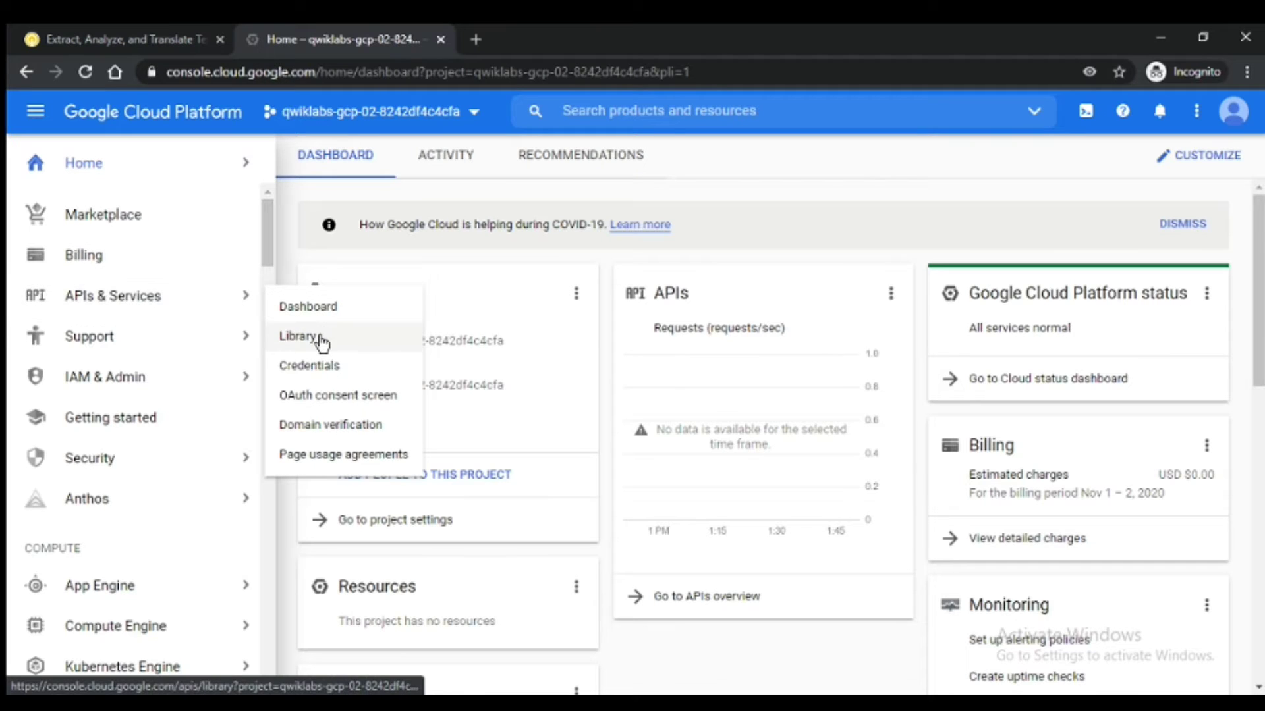
# Step: Check the lab's instructions for creating credentials and create an API key for the project
pyautogui.click(99, 33)
pyautogui.scroll(-3, 415, 267)
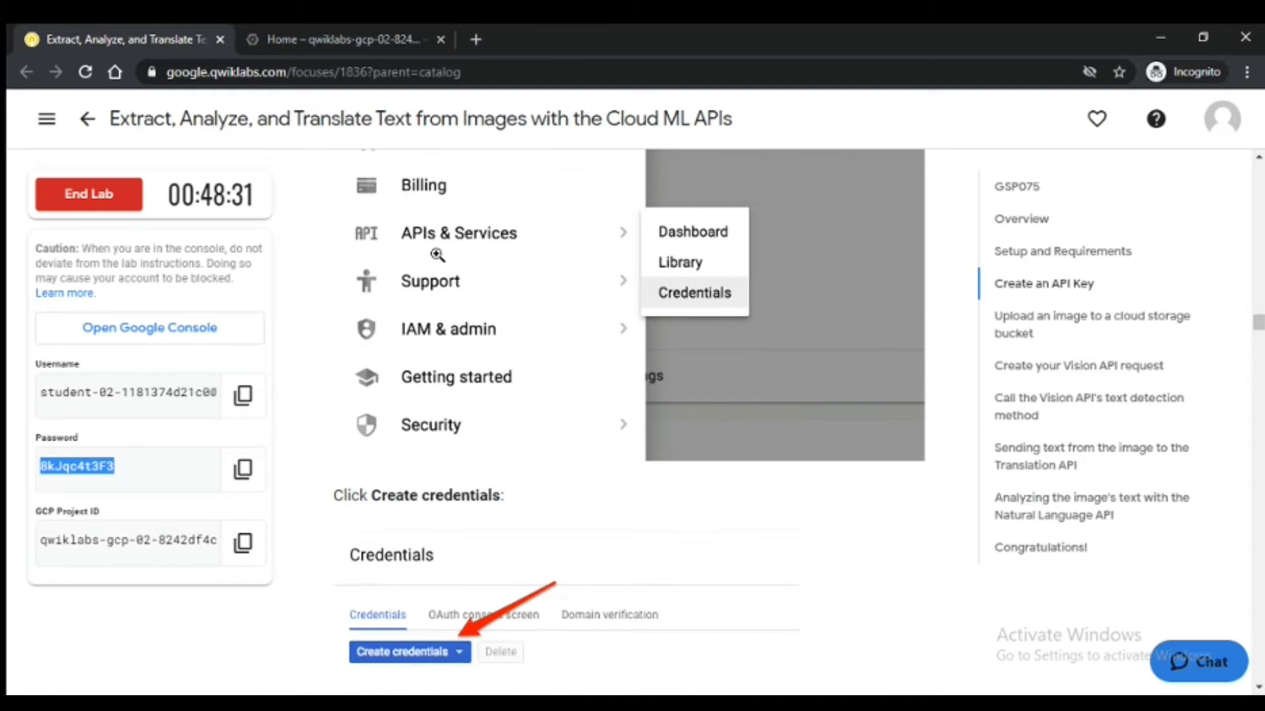
pyautogui.scroll(-3, 420, 271)
pyautogui.scroll(-7, 420, 271)
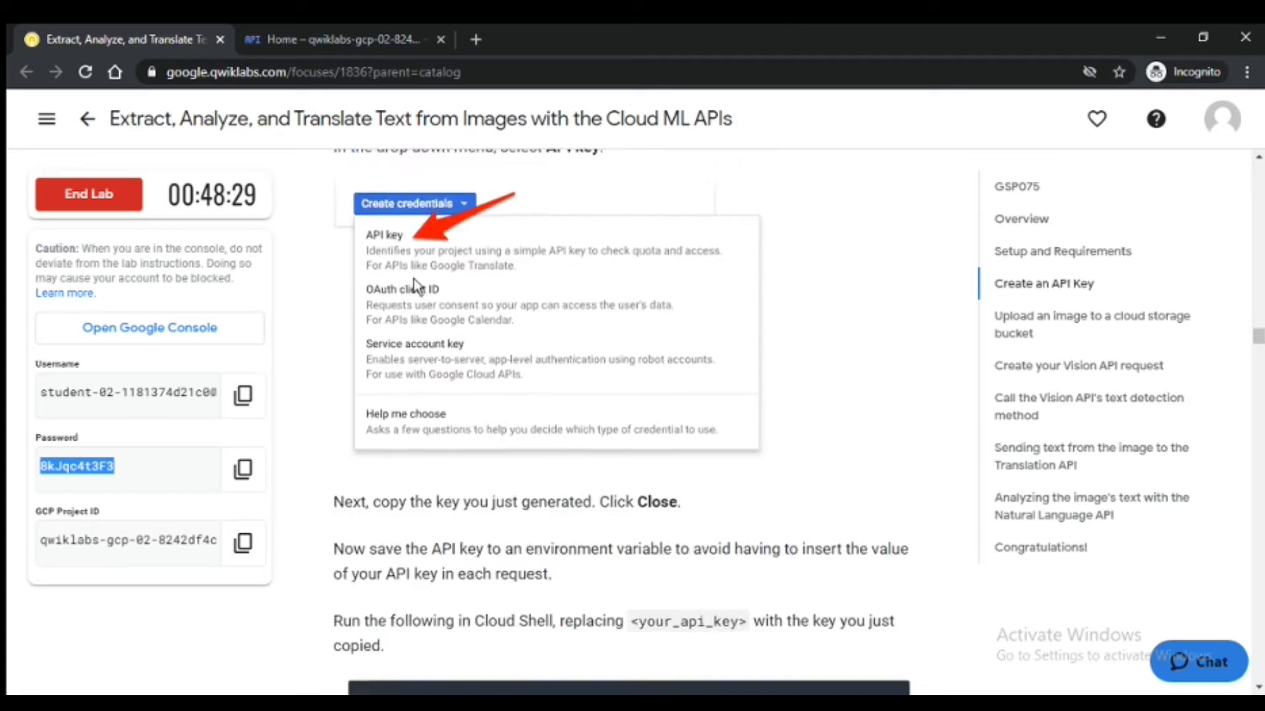
pyautogui.click(325, 33)
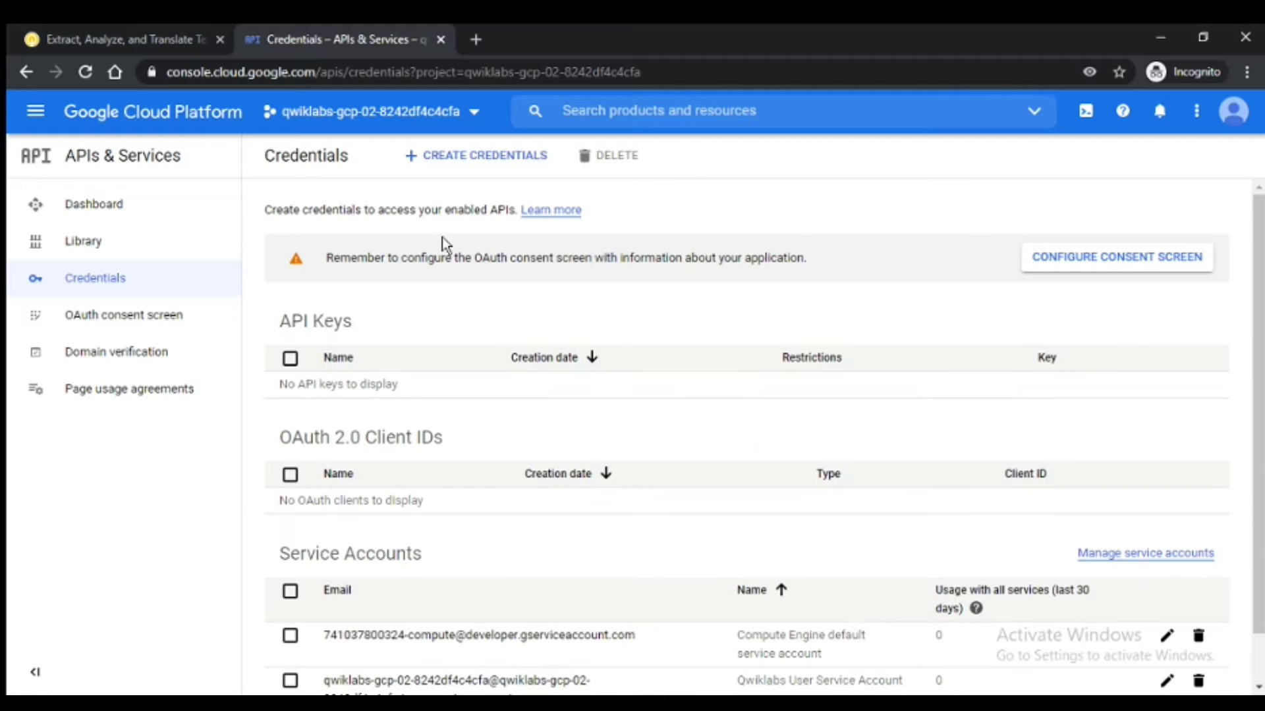
pyautogui.click(469, 161)
pyautogui.click(456, 207)
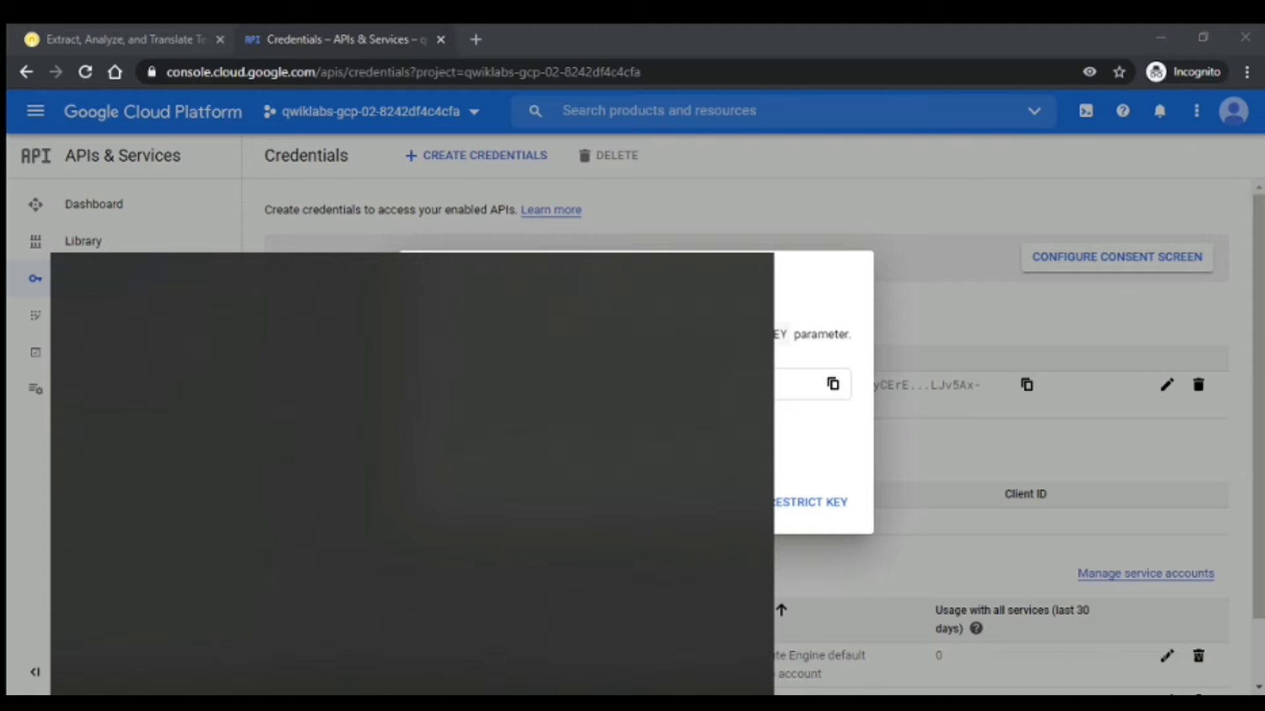
# Step: Open Notepad, copy the generated API key and paste it into the blank note
pyautogui.write('d')
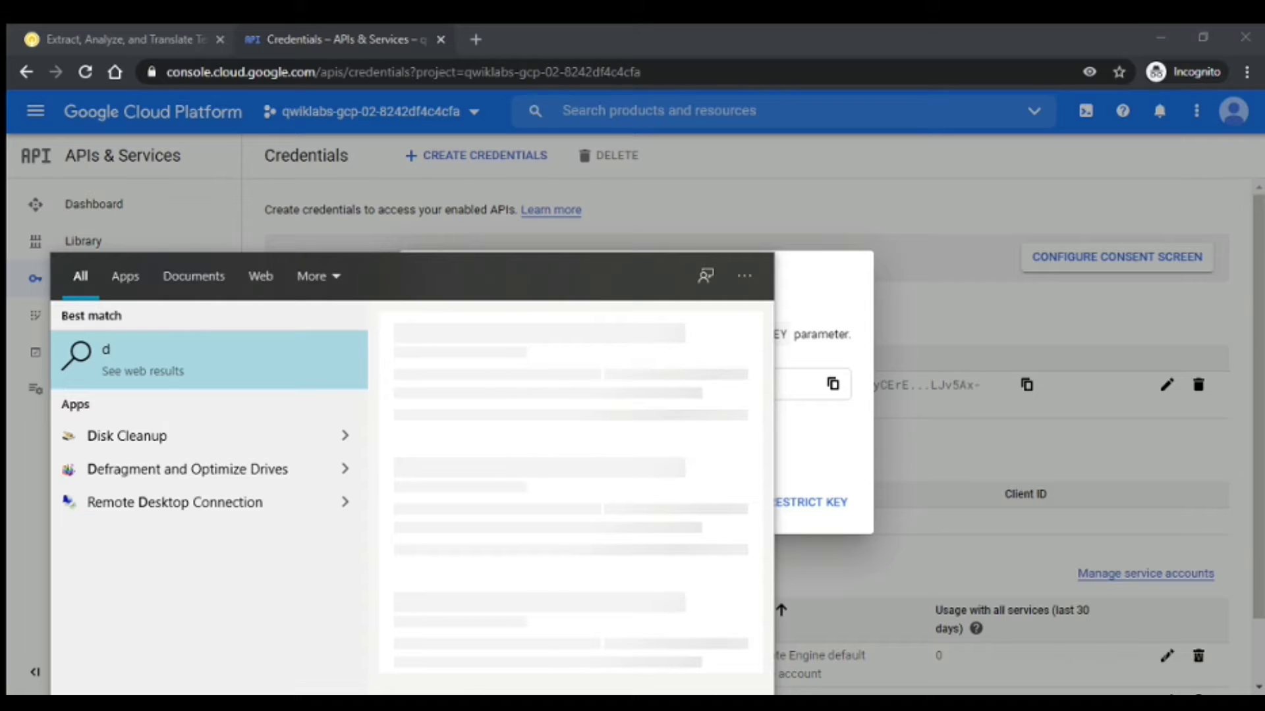
pyautogui.press('BackSpace')
pyautogui.write('note')
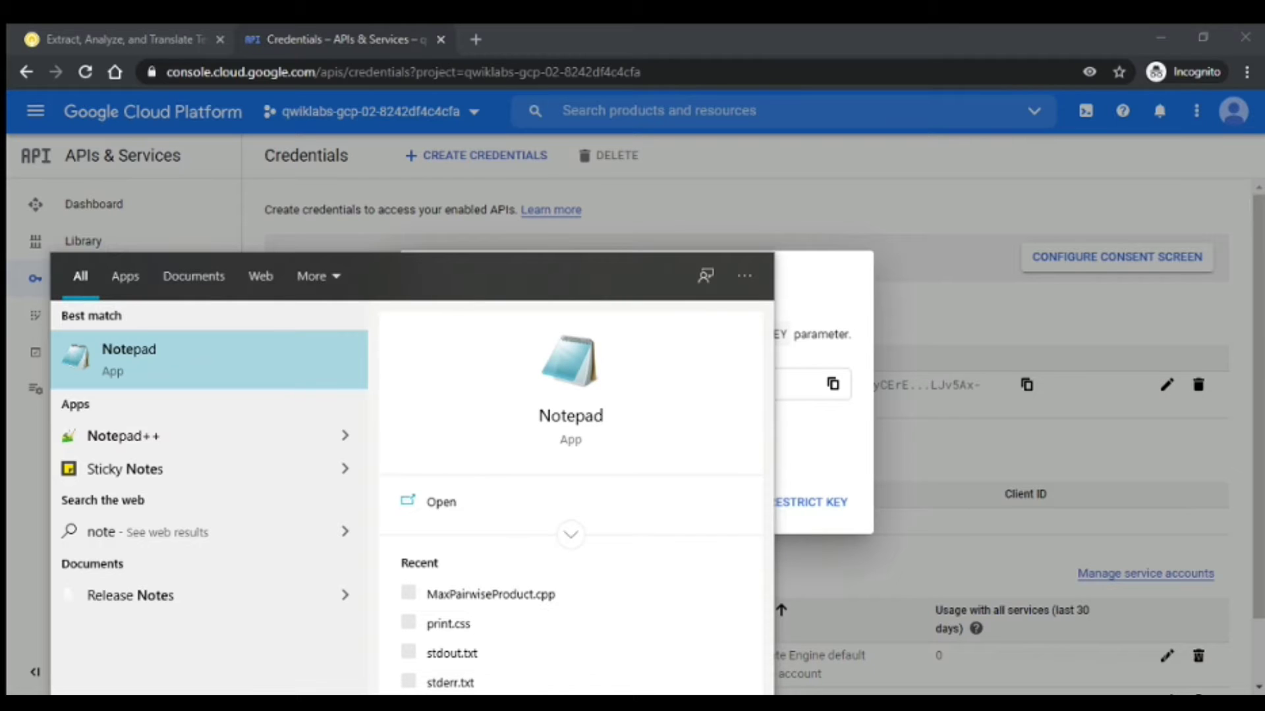
pyautogui.press('Return')
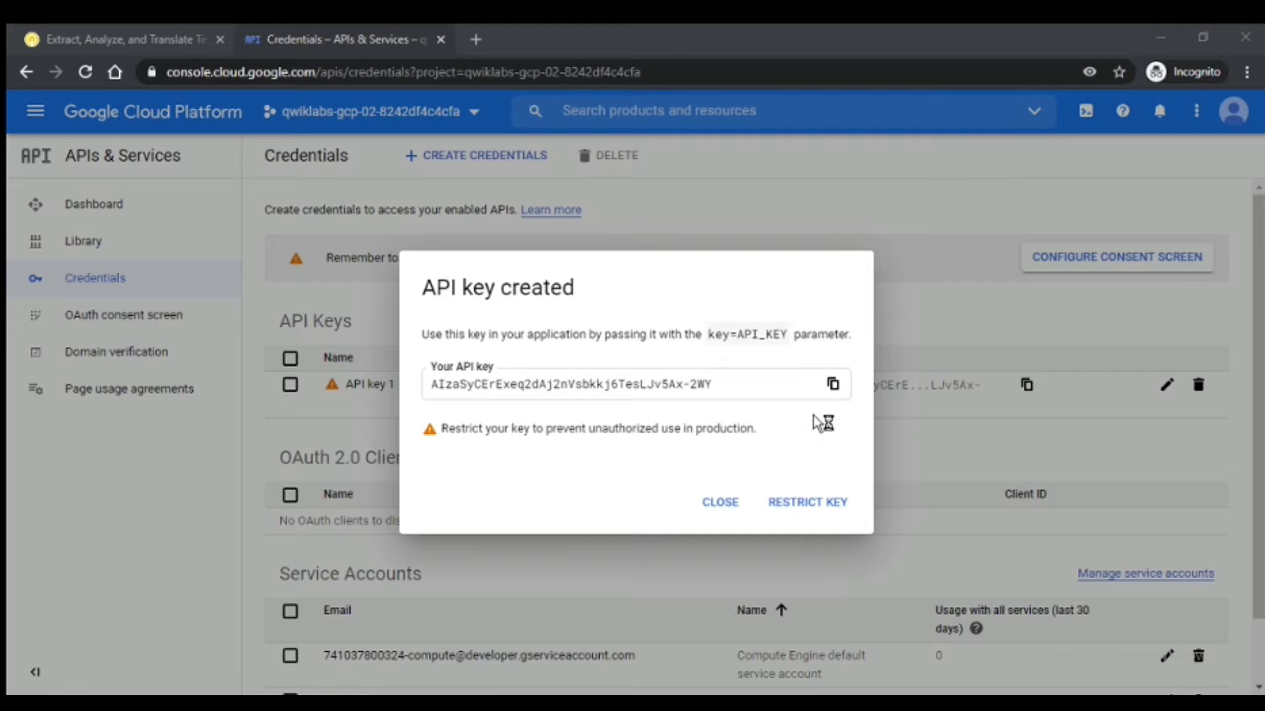
pyautogui.click(834, 387)
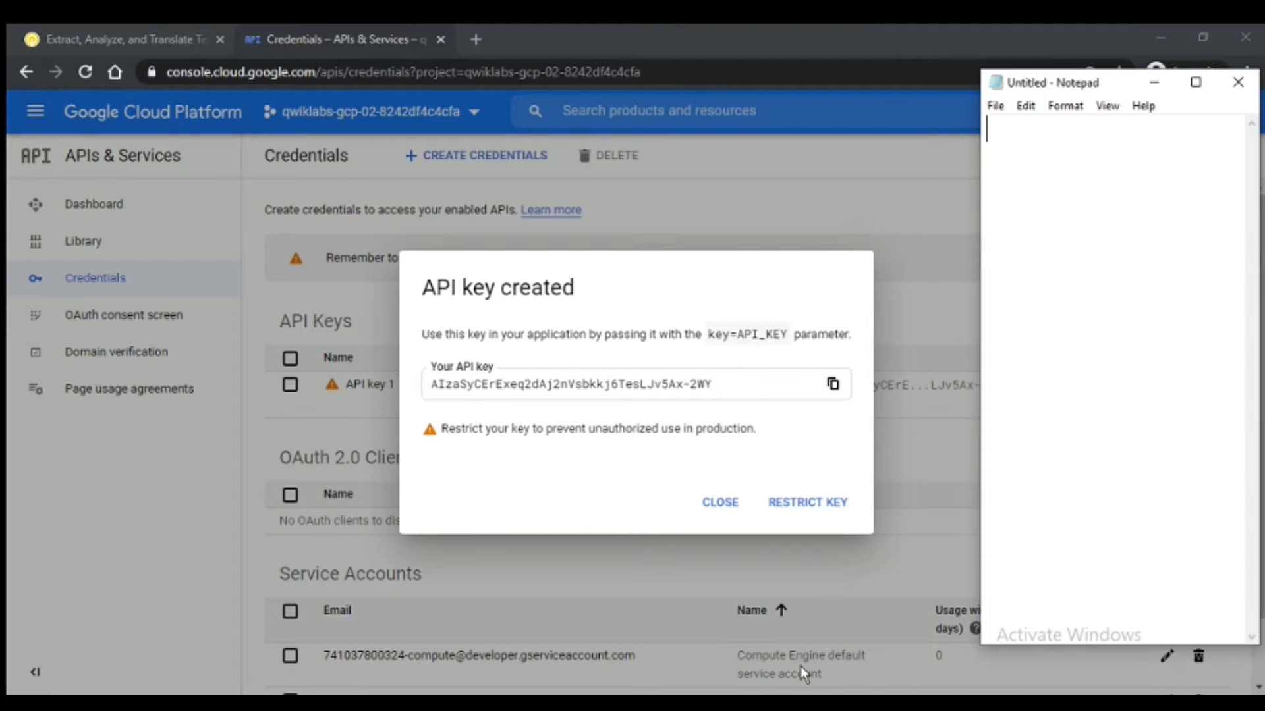
pyautogui.hotkey('ctrl', 'v')
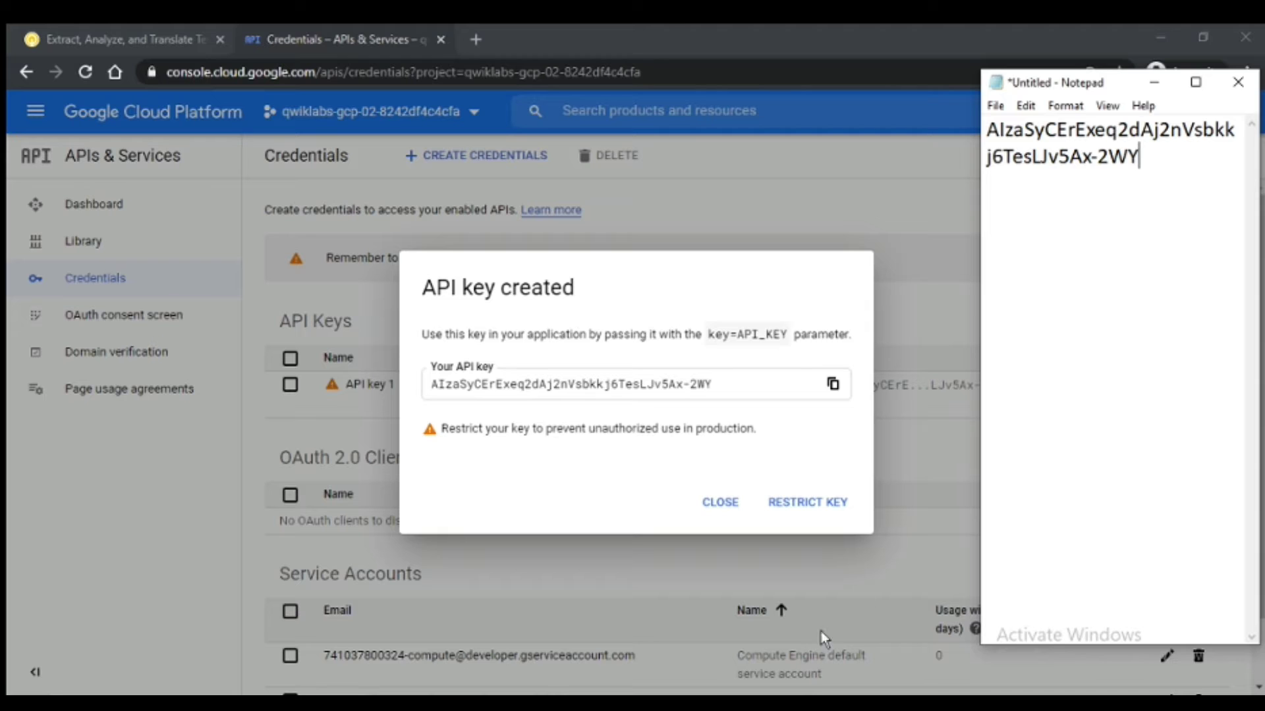
# Step: Minimize Notepad, close the API key dialog and copy the lab's export API_KEY command from the instructions
pyautogui.click(1154, 81)
pyautogui.click(723, 504)
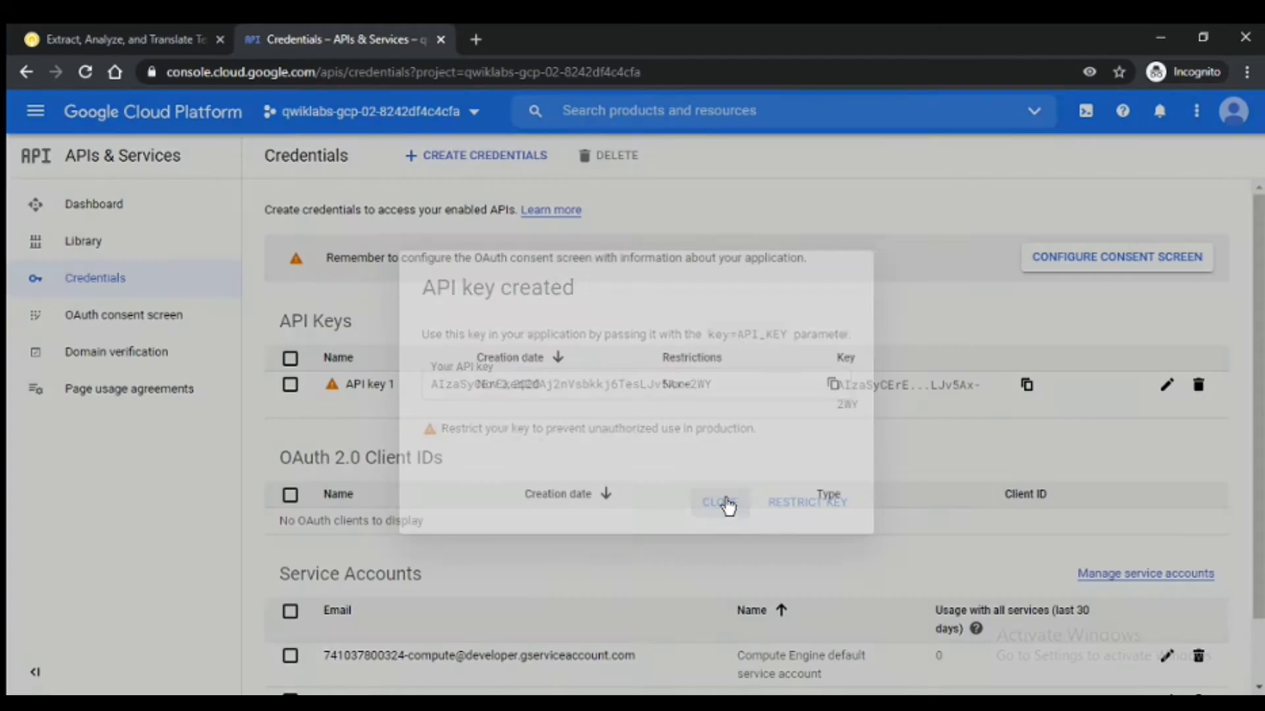
pyautogui.click(103, 36)
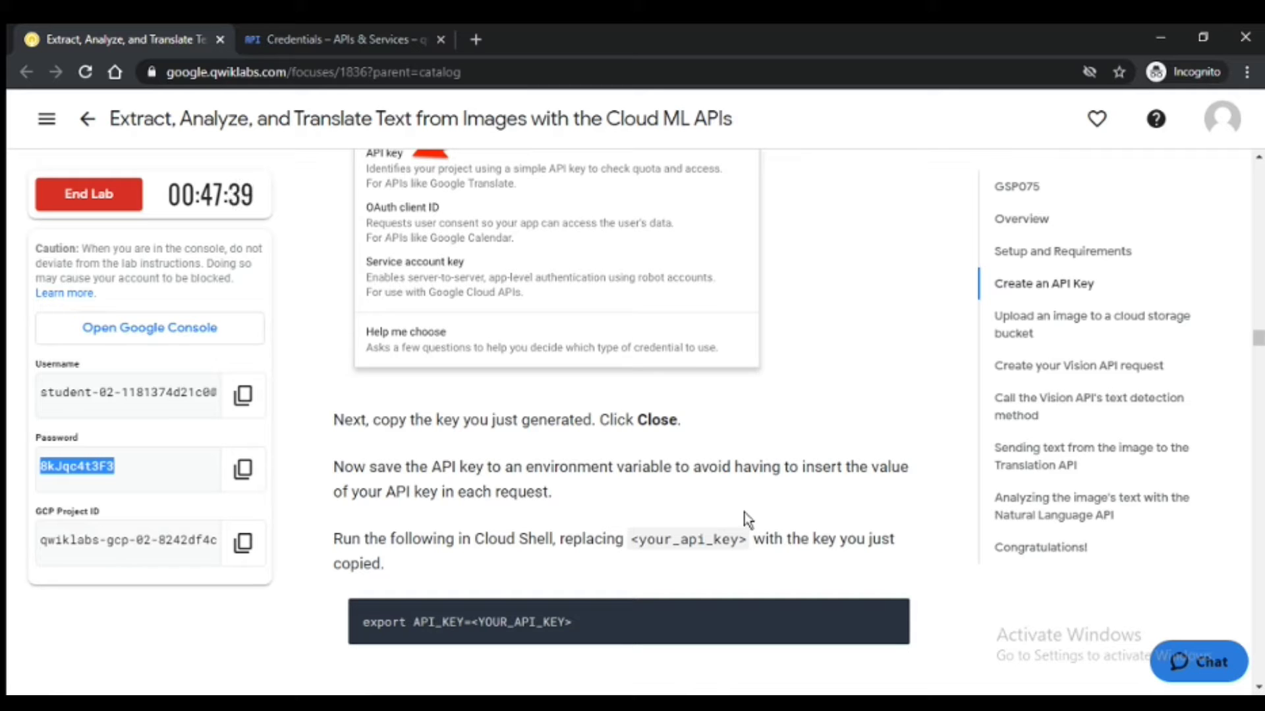
pyautogui.scroll(-4, 744, 514)
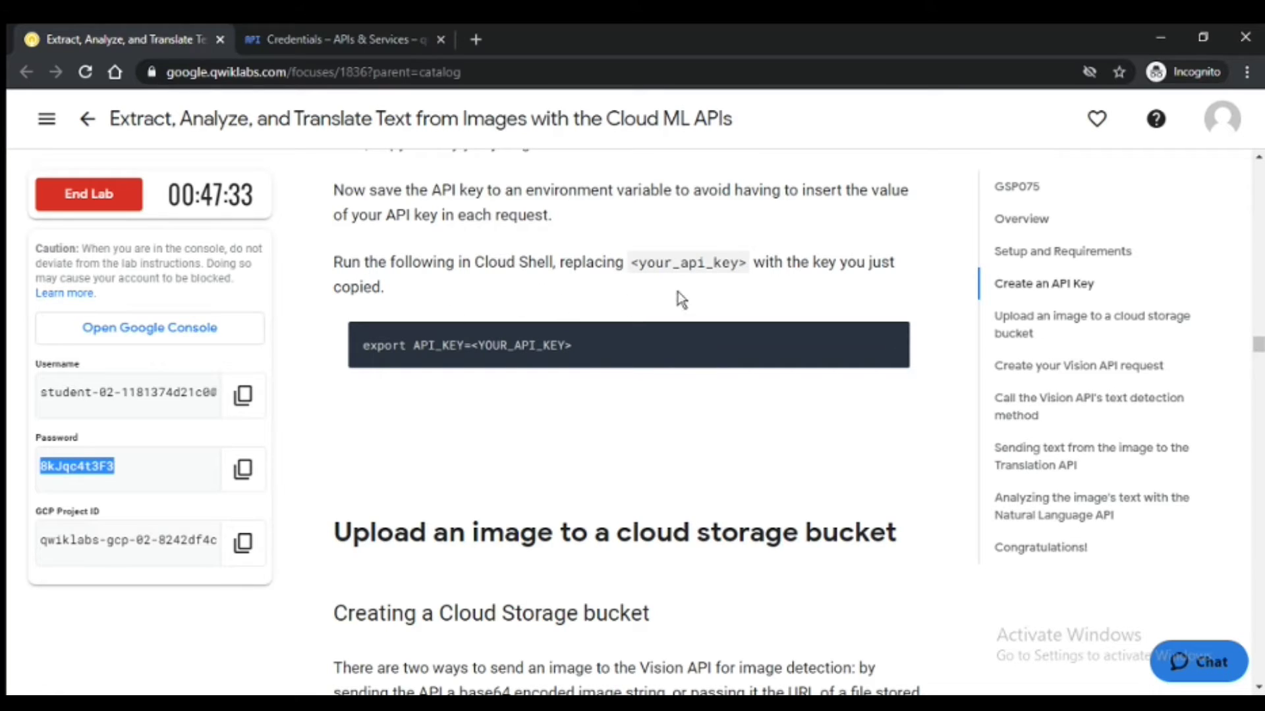
pyautogui.click(890, 337)
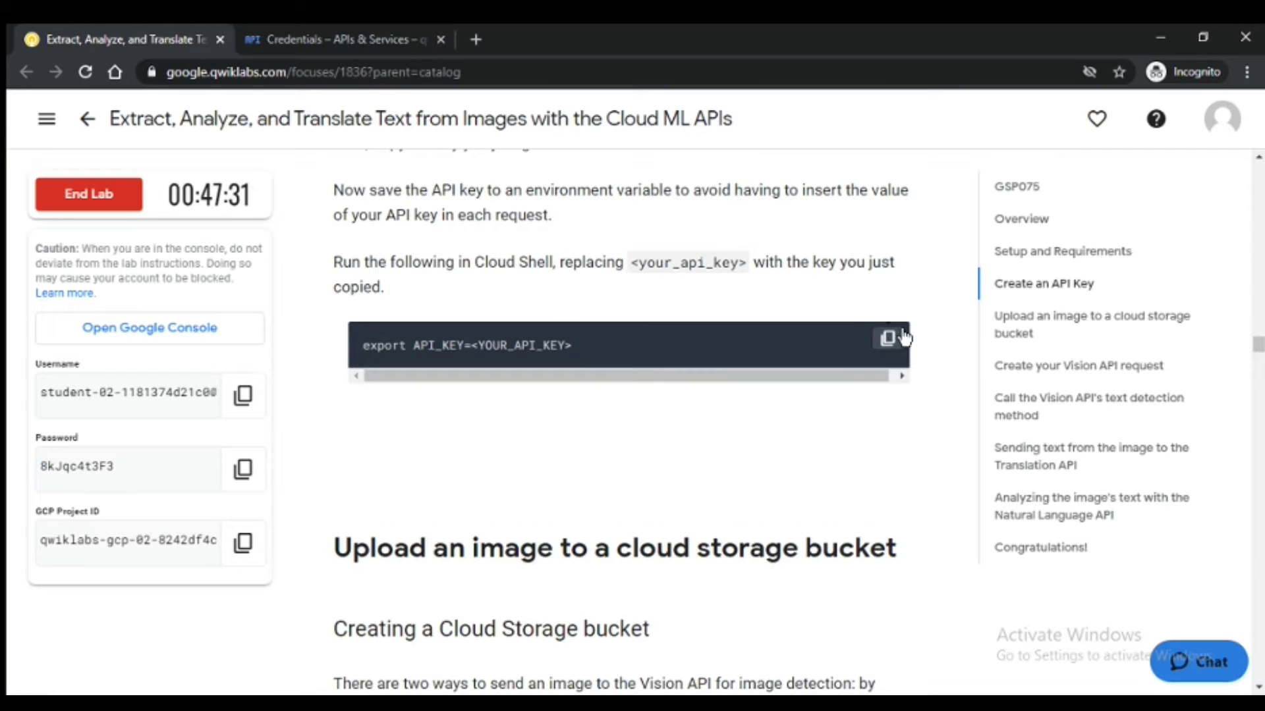
# Step: Start Cloud Shell in the Google Cloud console and run the copied command export API_KEY=<YOUR_API_KEY>
pyautogui.click(342, 33)
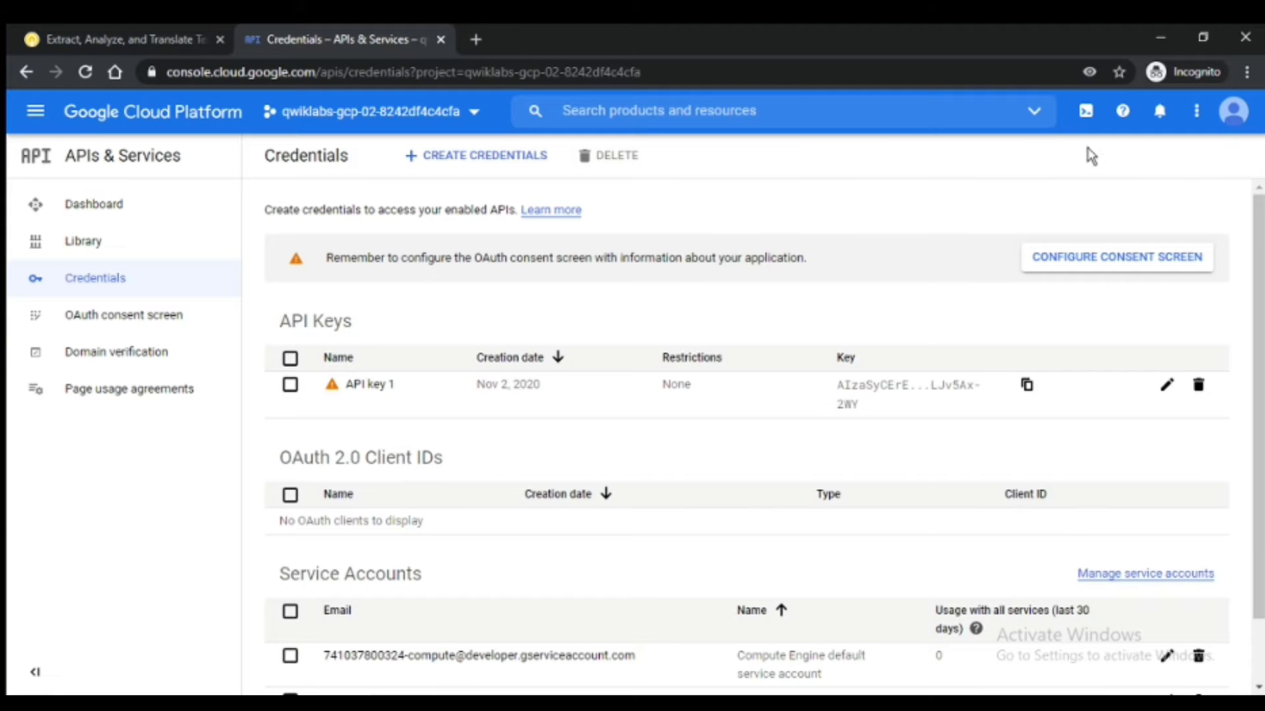
pyautogui.click(1086, 111)
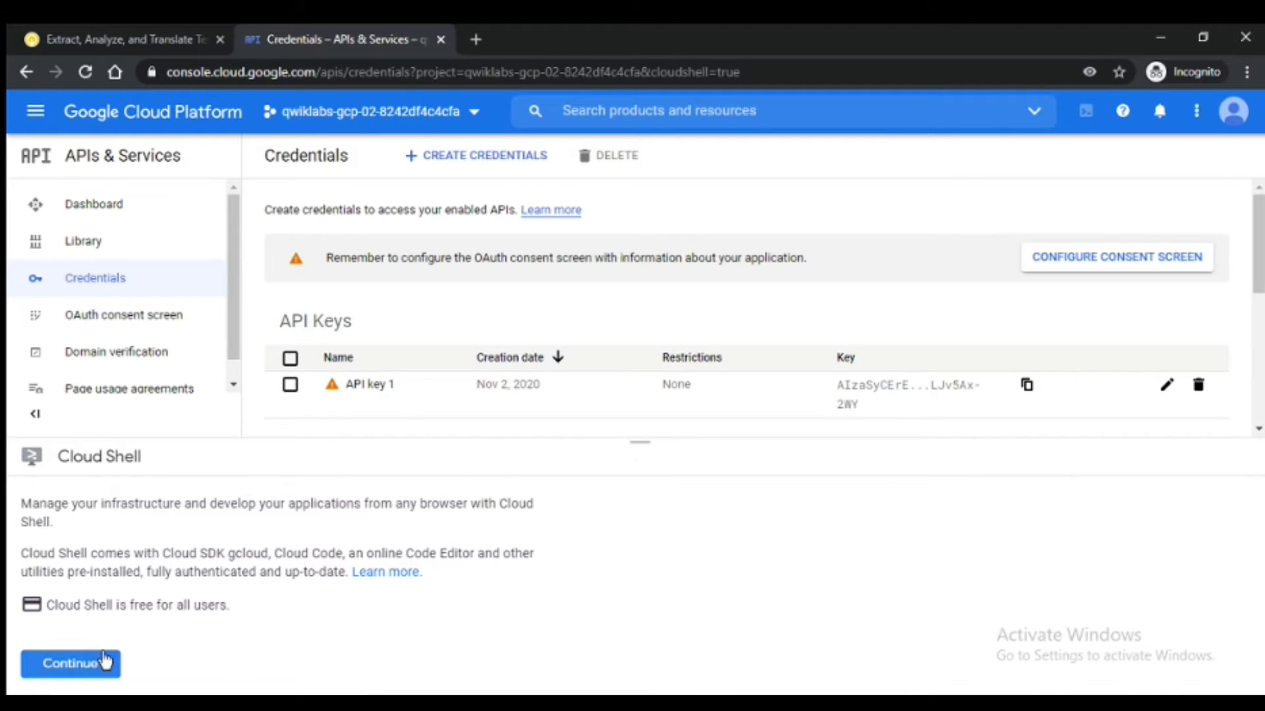
pyautogui.click(103, 665)
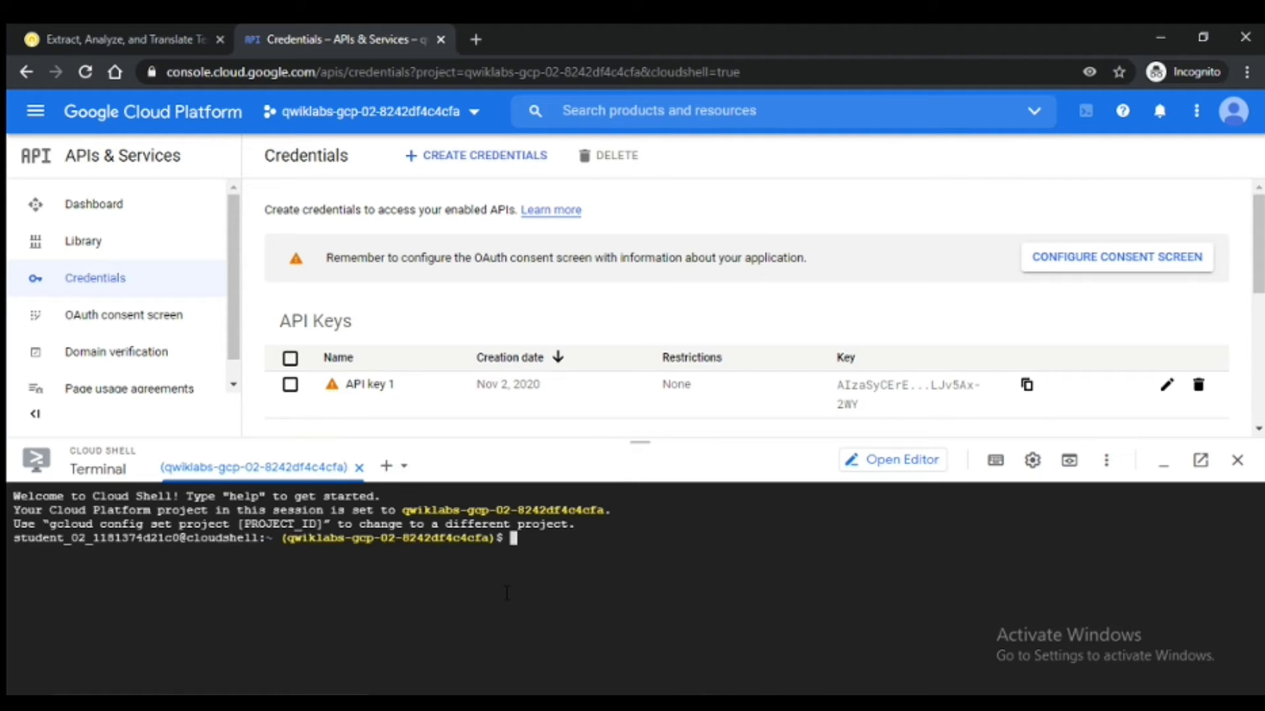
pyautogui.hotkey('ctrl', 'v')
pyautogui.press('Return')
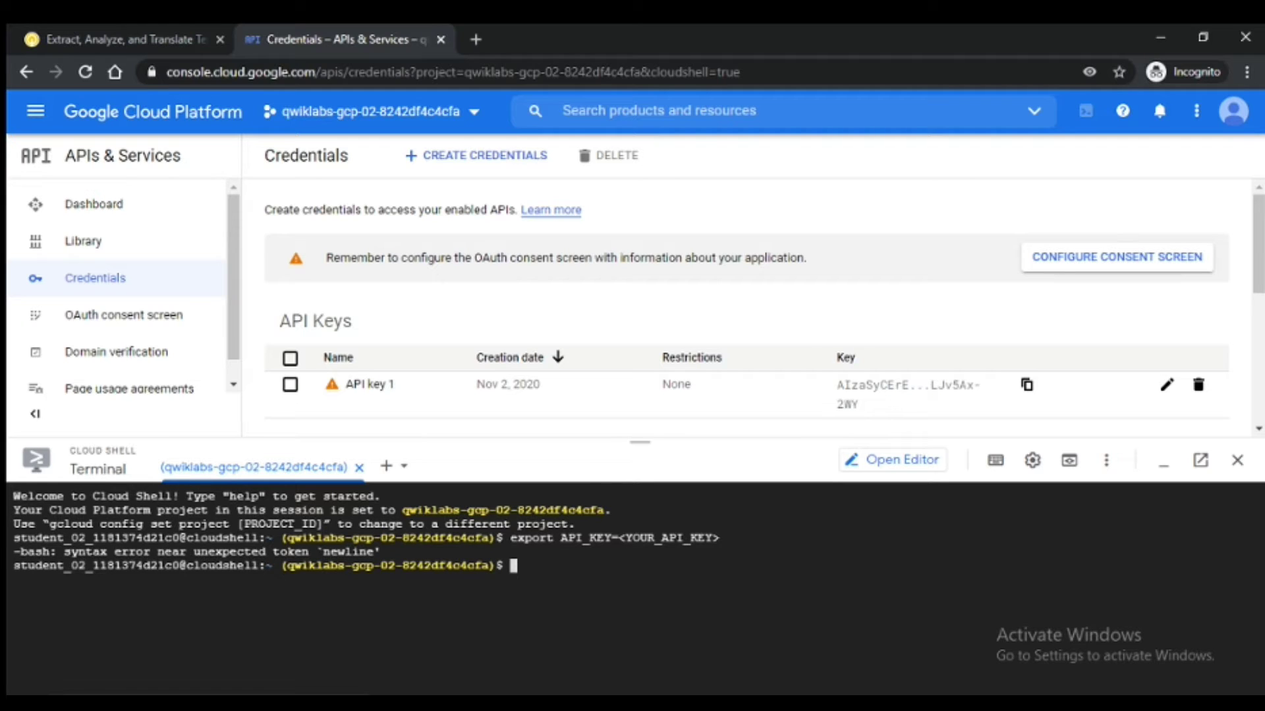
# Step: Recall the export command, replace its placeholder with the API key saved in Notepad, and run it in Cloud Shell
pyautogui.press('Up')
pyautogui.press('BackSpace')
pyautogui.press('BackSpace')
pyautogui.press('BackSpace')
pyautogui.press('BackSpace')
pyautogui.press('BackSpace')
pyautogui.press('BackSpace')
pyautogui.press('BackSpace')
pyautogui.press('BackSpace')
pyautogui.press('BackSpace')
pyautogui.press('BackSpace')
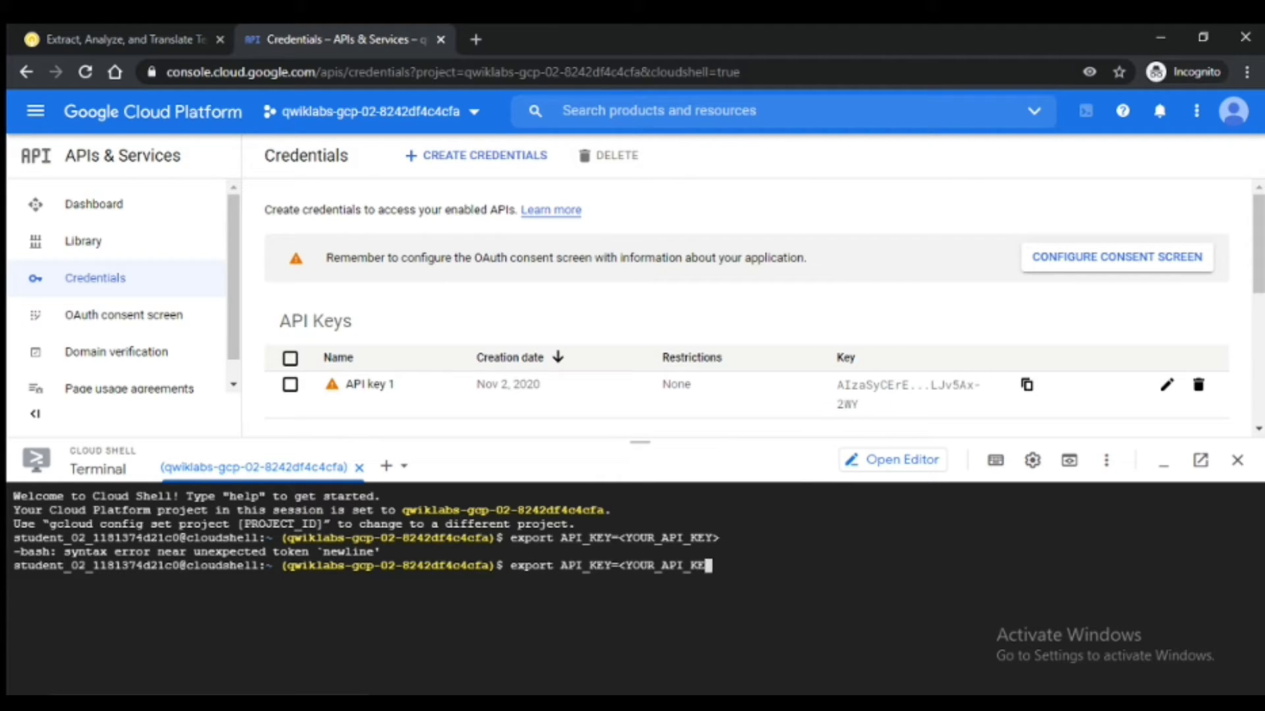
pyautogui.press('BackSpace')
pyautogui.press('BackSpace')
pyautogui.press('BackSpace')
pyautogui.press('BackSpace')
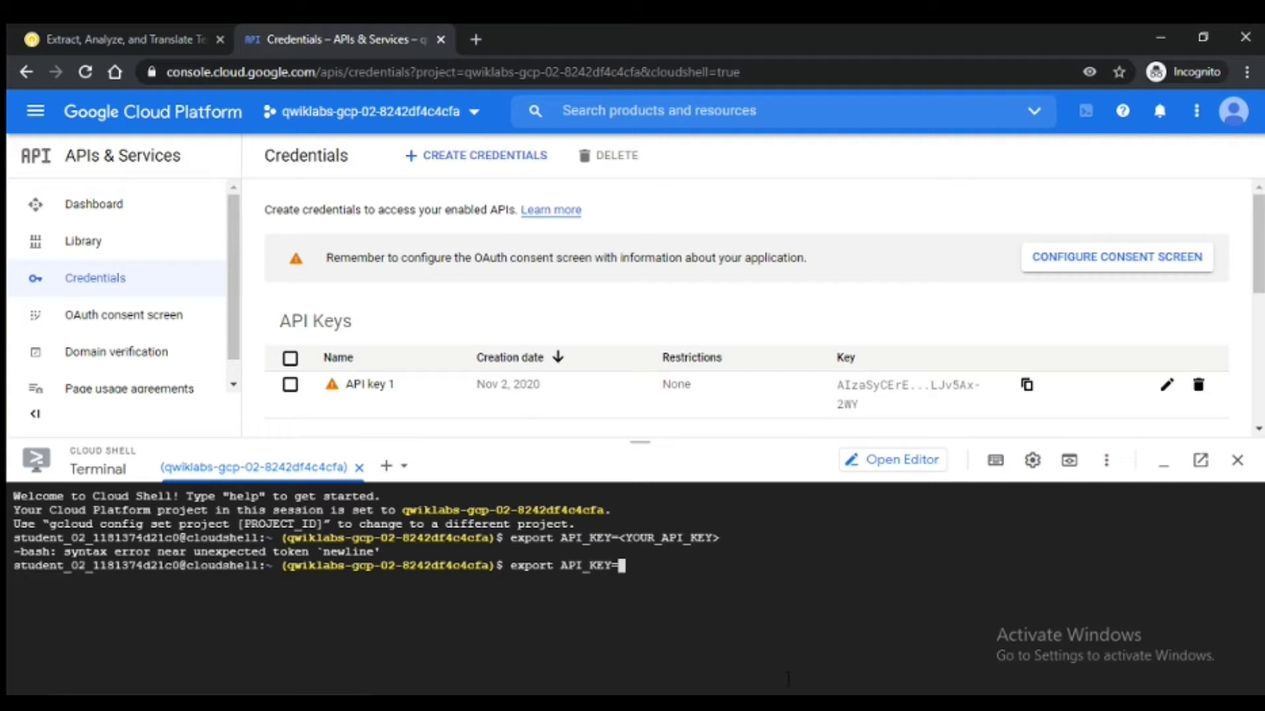
pyautogui.hotkey('alt', 'Tab')
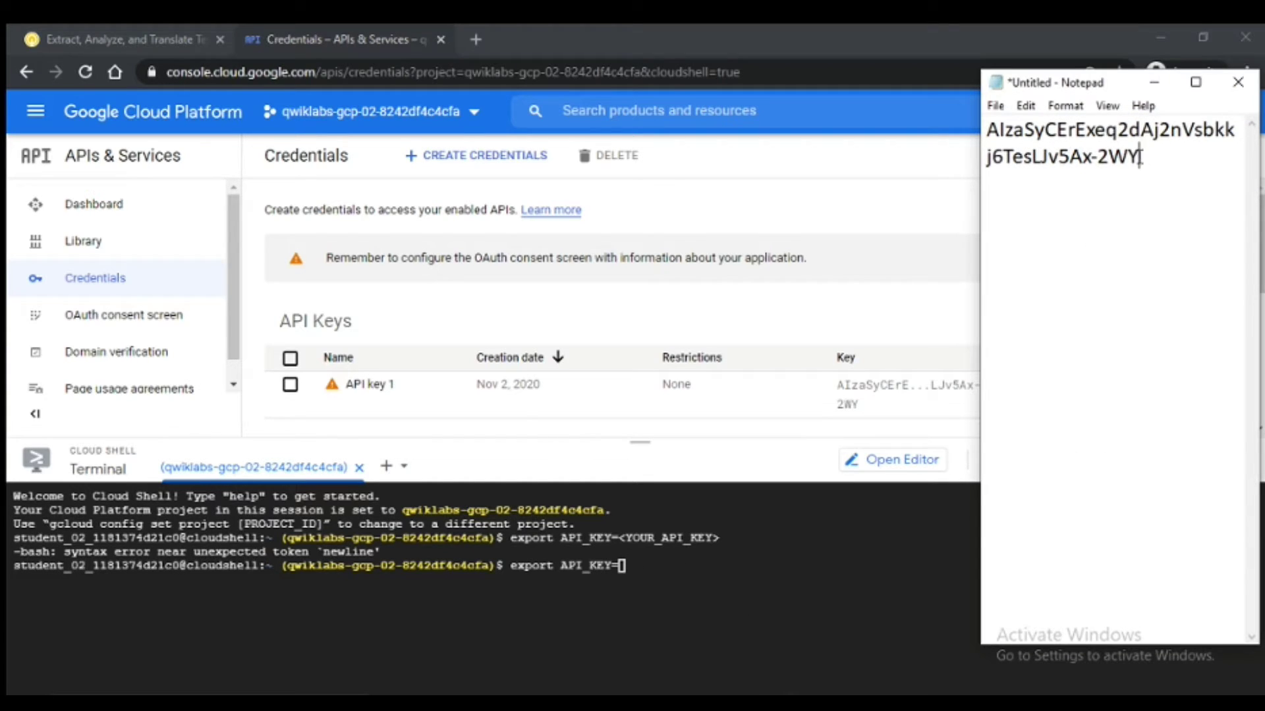
pyautogui.moveTo(1142, 156); pyautogui.dragTo(988, 137)
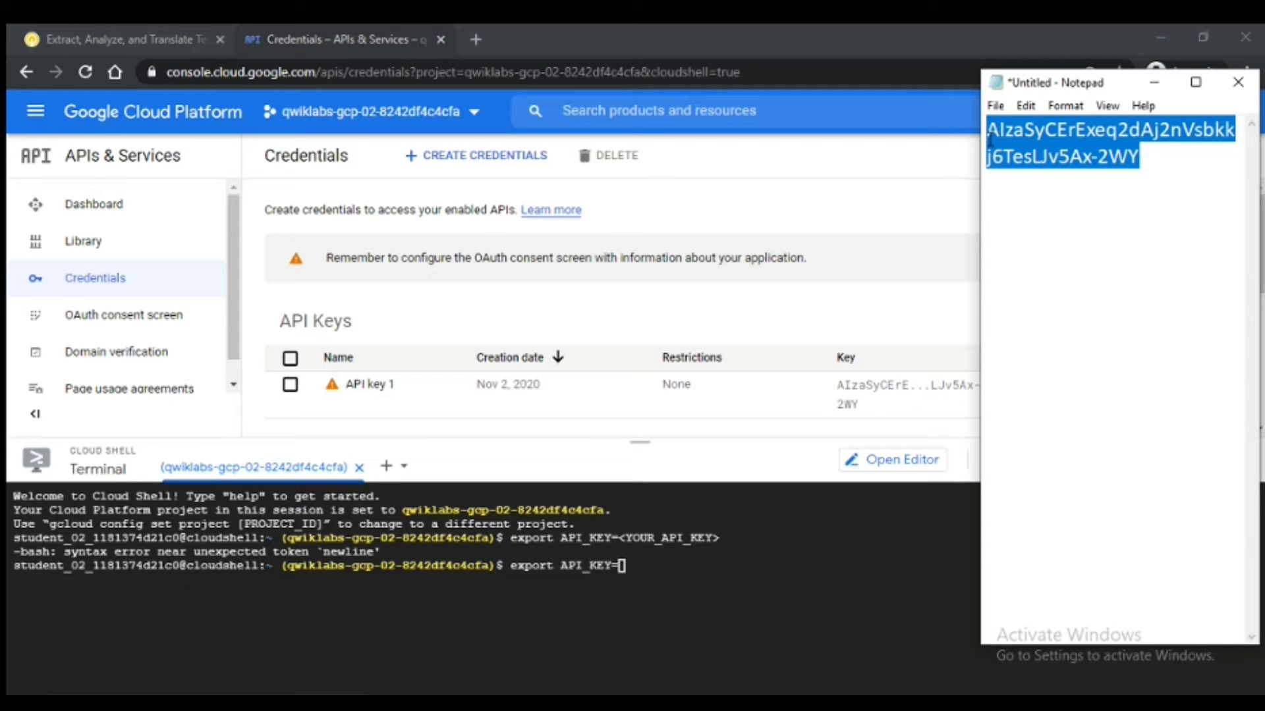
pyautogui.click(641, 568)
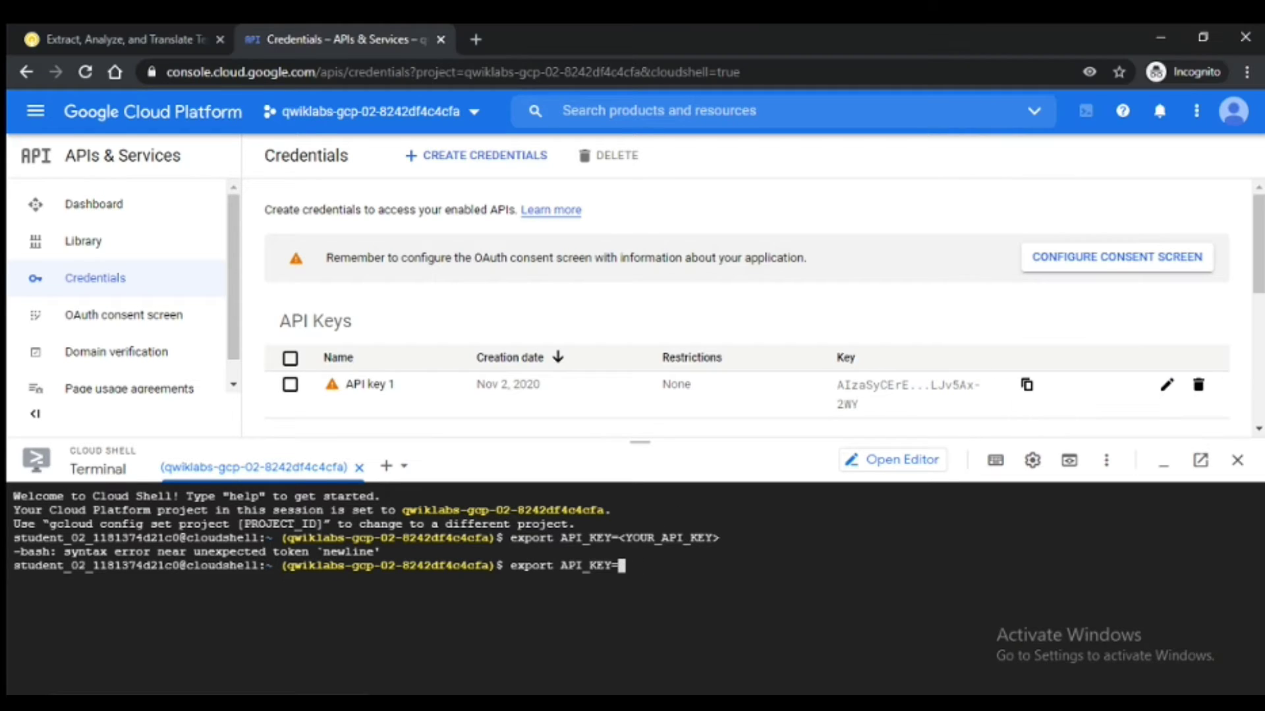
pyautogui.hotkey('ctrl', 'v')
pyautogui.press('Return')
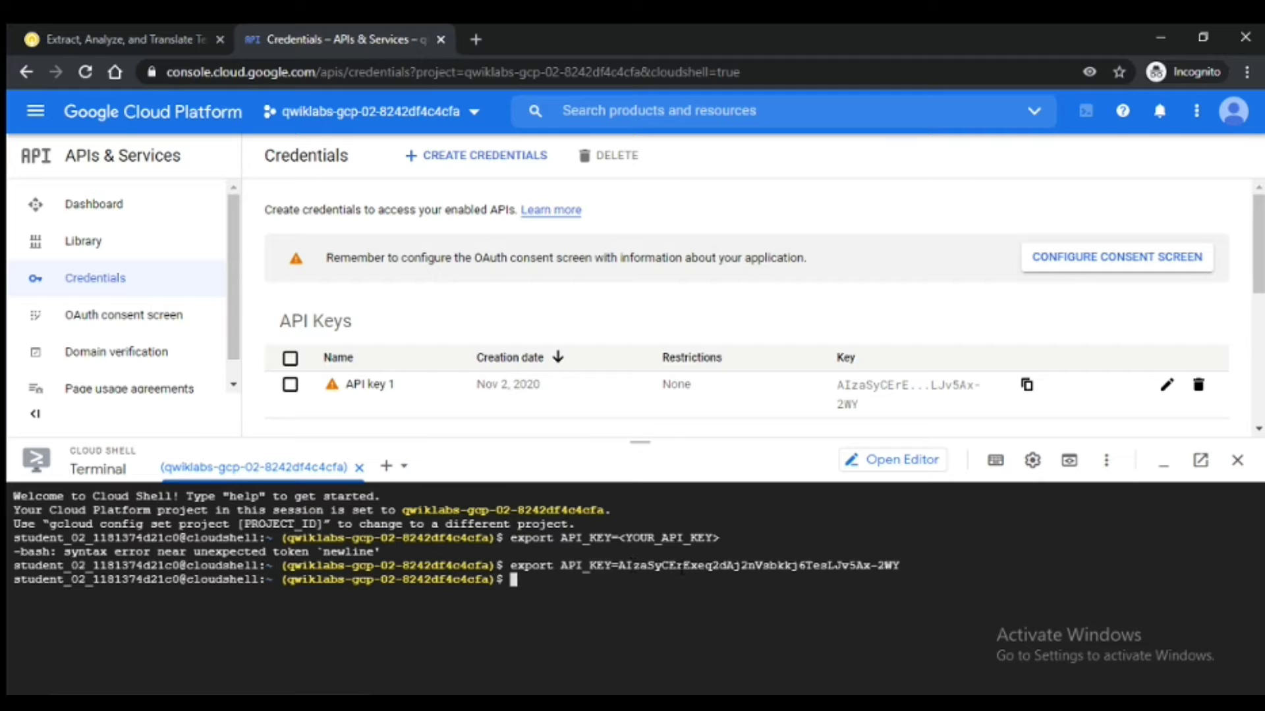
# Step: Read the lab's instructions for creating a Cloud Storage bucket
pyautogui.click(99, 36)
pyautogui.scroll(-3, 566, 355)
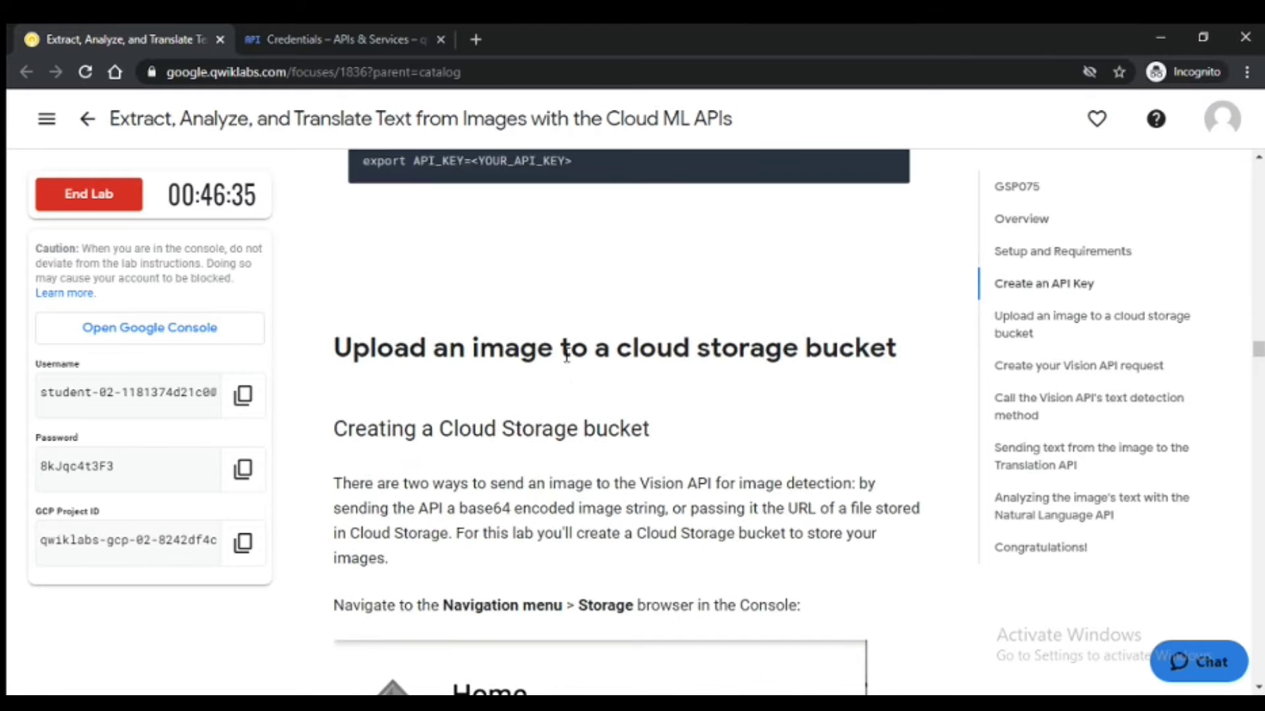
pyautogui.scroll(-10, 567, 355)
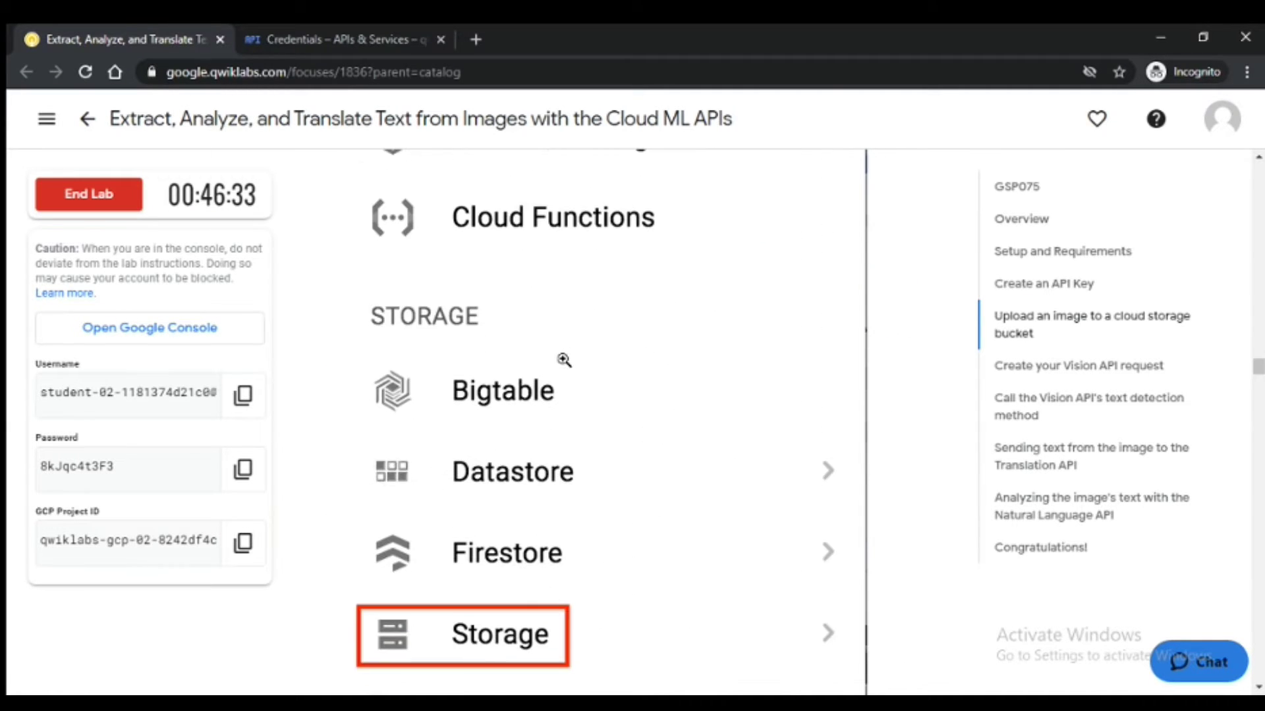
pyautogui.scroll(-6, 564, 359)
pyautogui.scroll(-2, 561, 368)
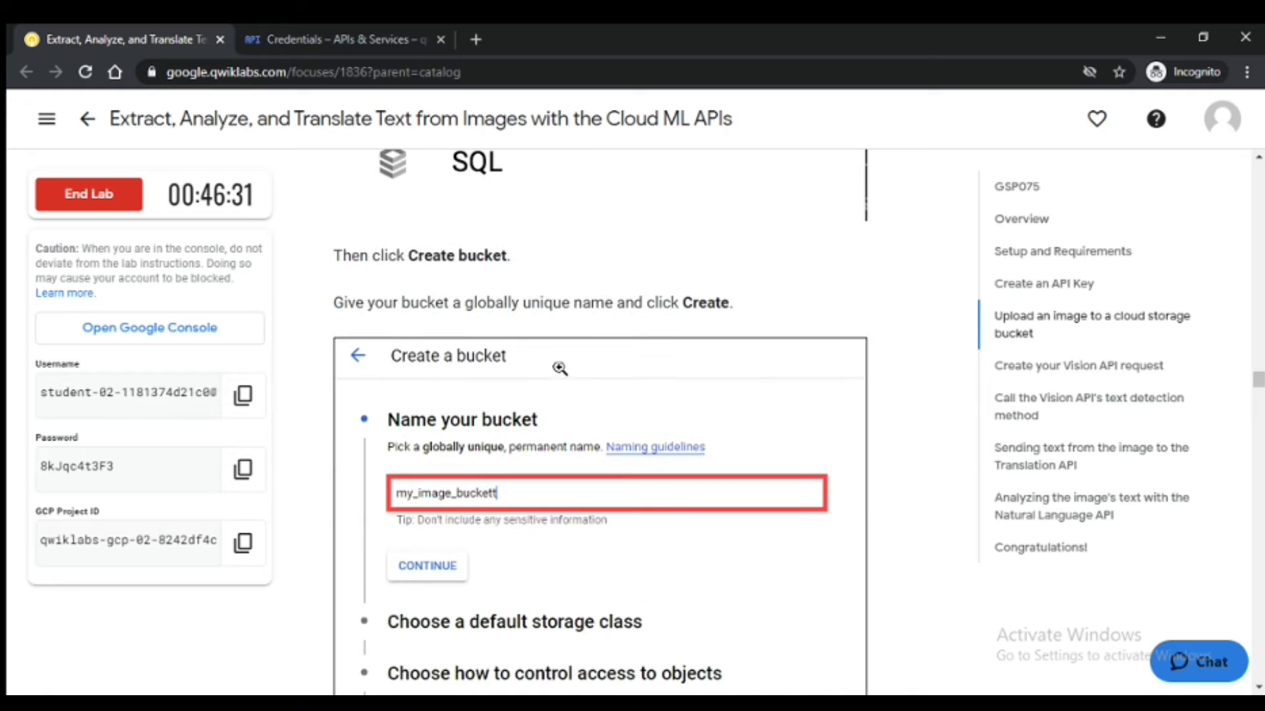
pyautogui.scroll(10, 556, 362)
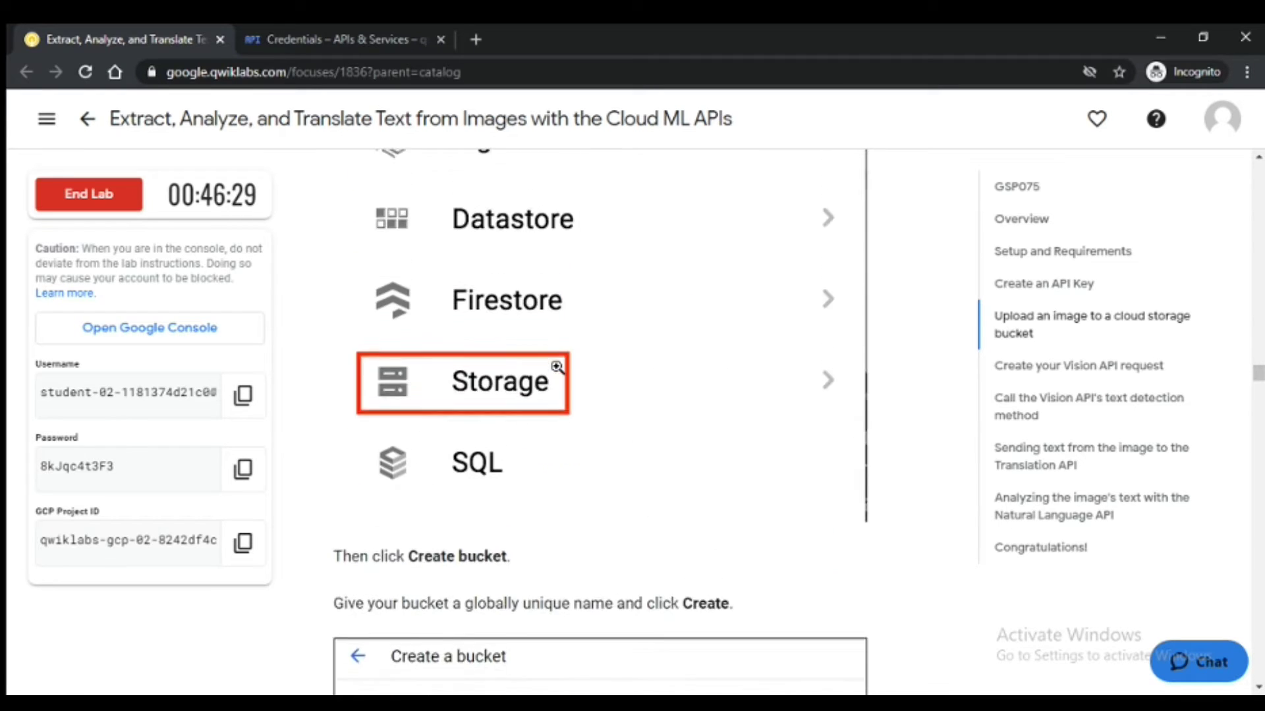
pyautogui.scroll(4, 554, 357)
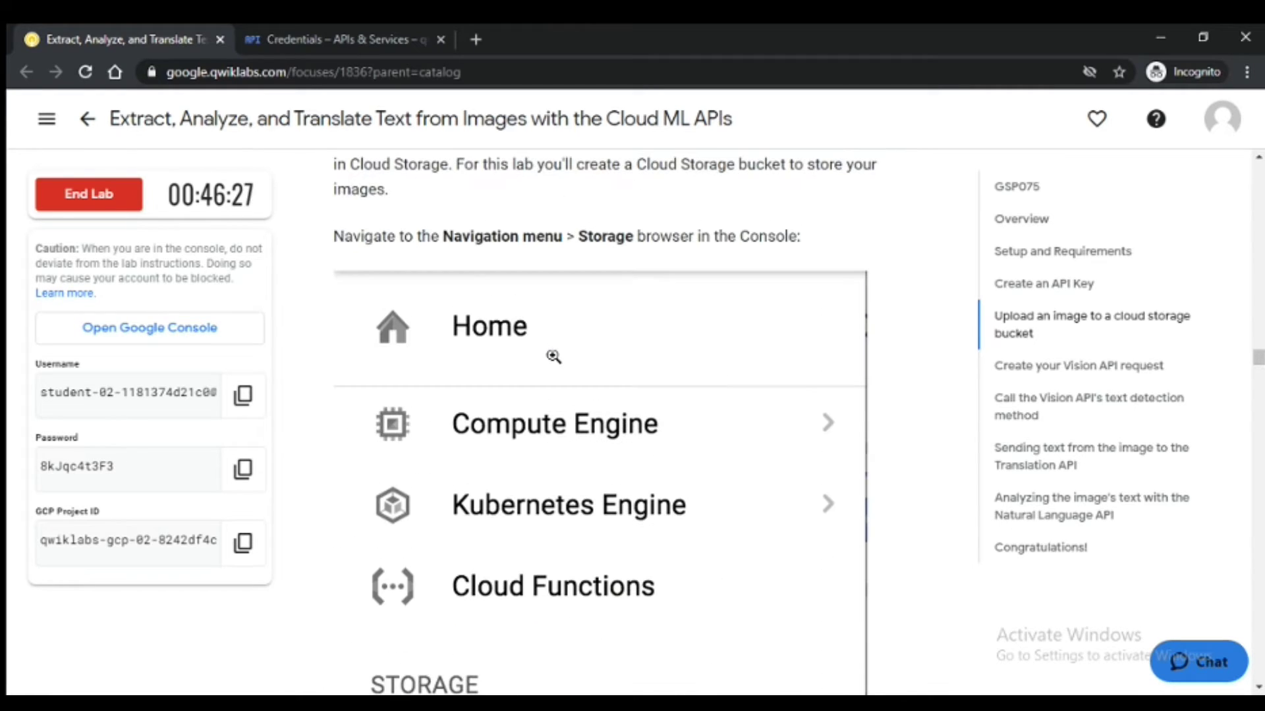
pyautogui.scroll(1, 553, 357)
pyautogui.scroll(-15, 554, 357)
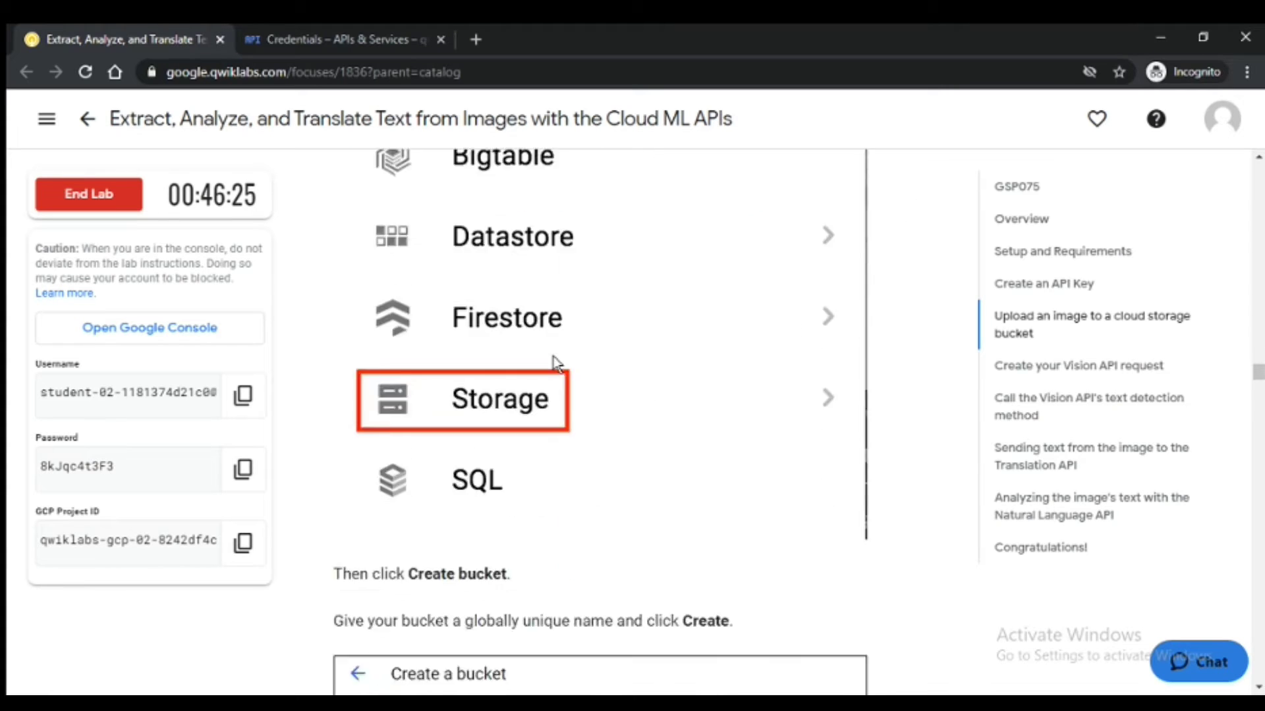
# Step: Open the Storage browser in the Google Cloud console
pyautogui.click(365, 42)
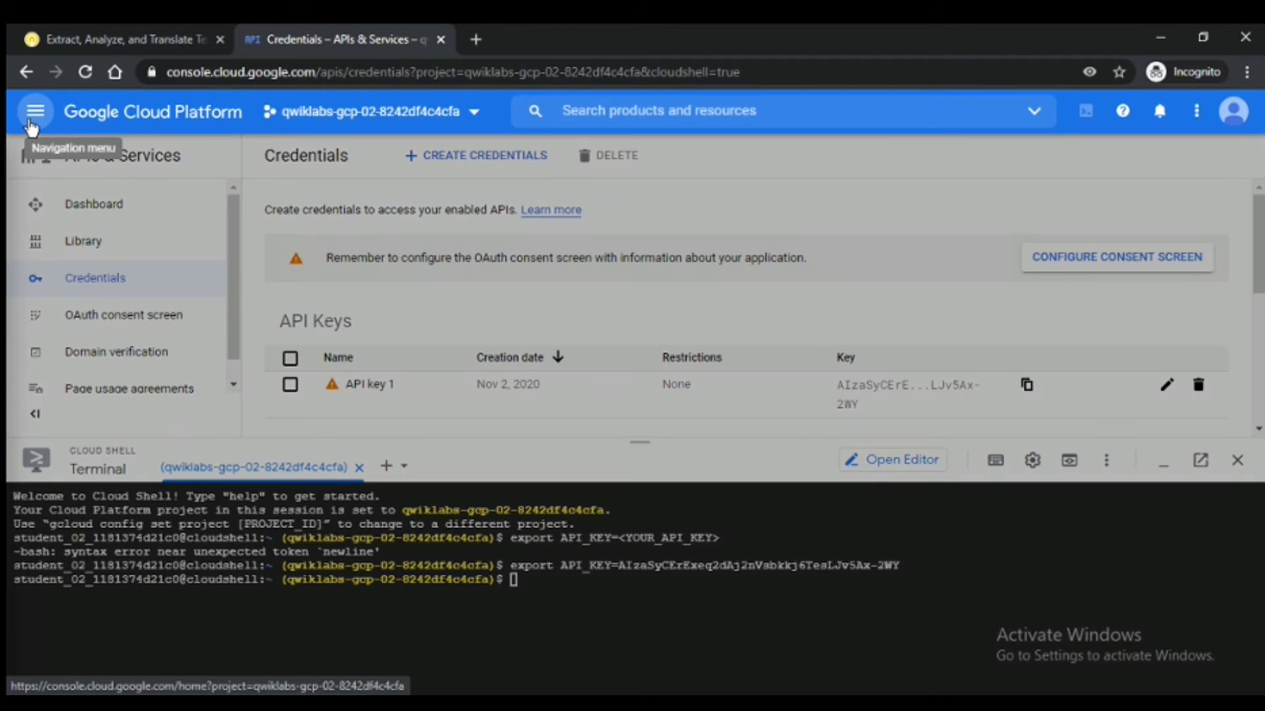
pyautogui.click(31, 125)
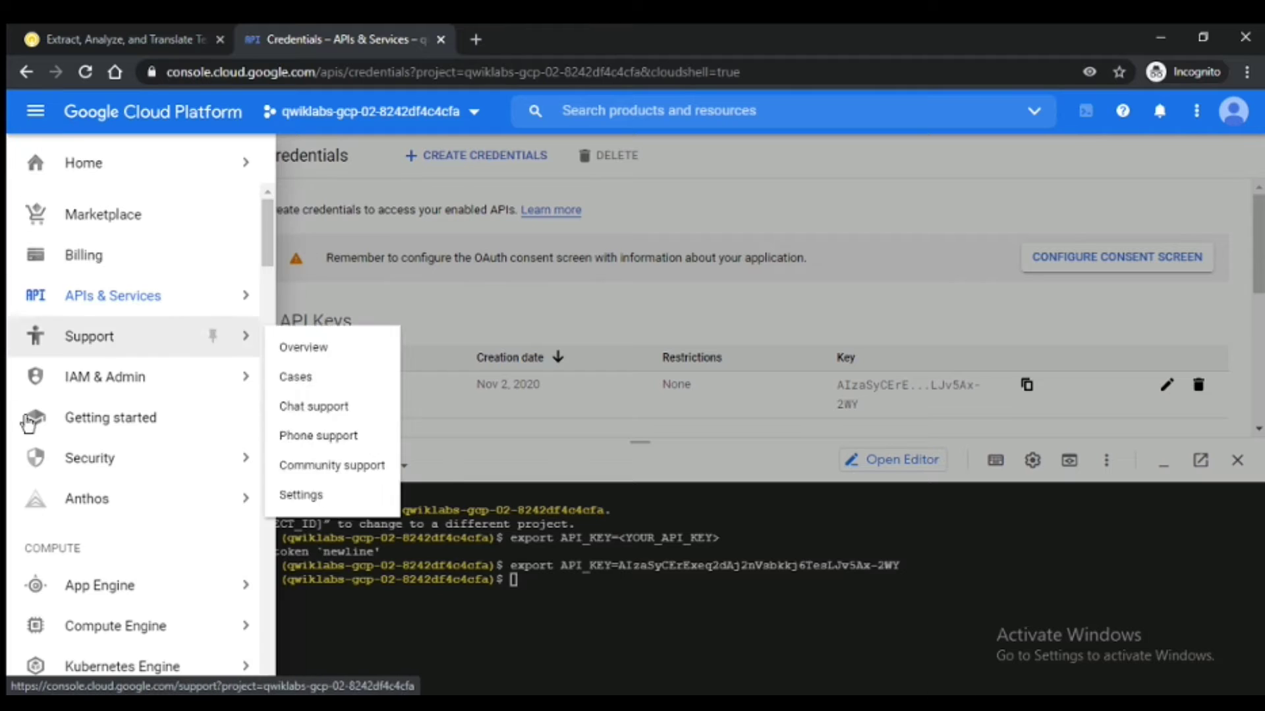
pyautogui.scroll(-3, 105, 485)
pyautogui.scroll(-1, 105, 485)
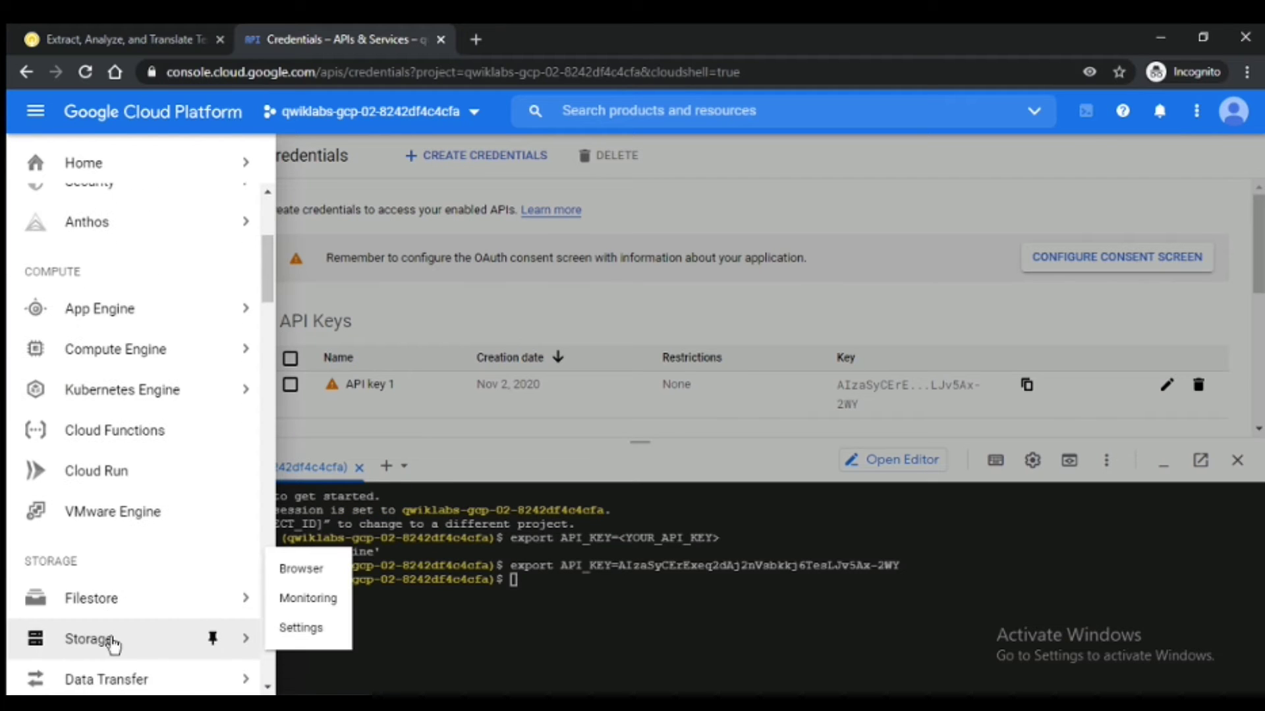
pyautogui.click(113, 645)
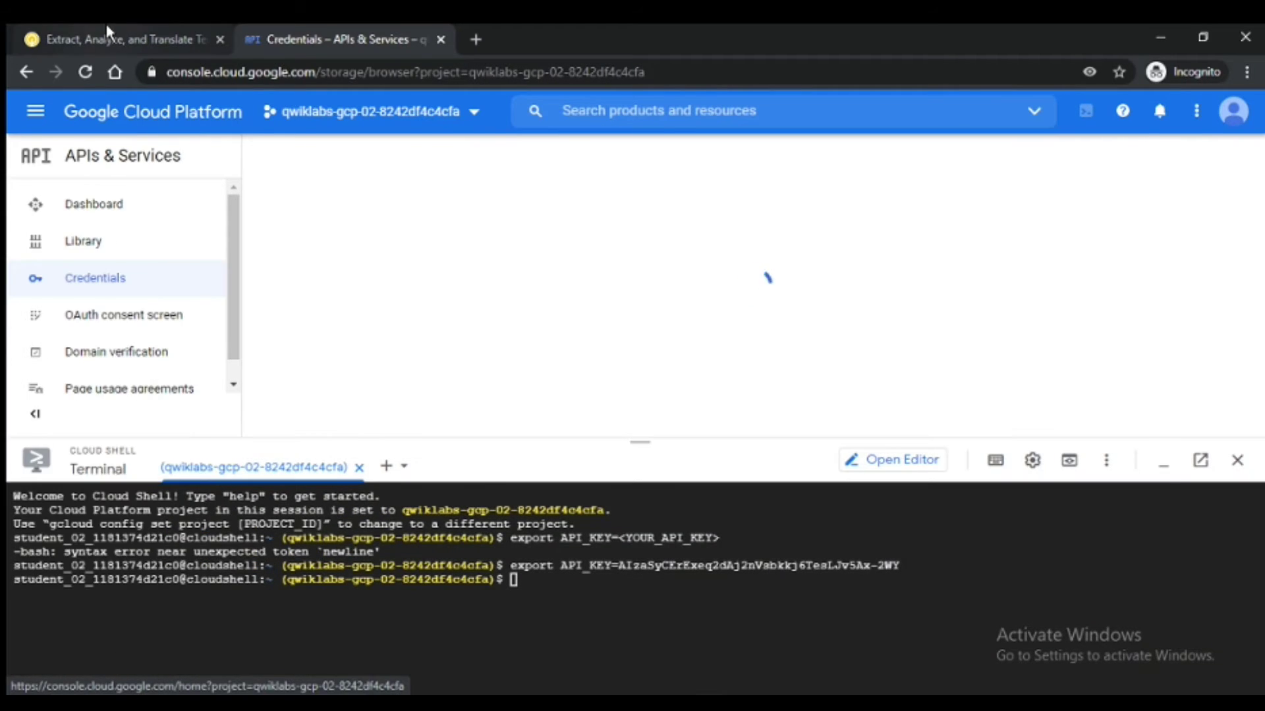
# Step: Check the lab's instructions for naming the bucket and copy the GCP Project ID
pyautogui.click(109, 38)
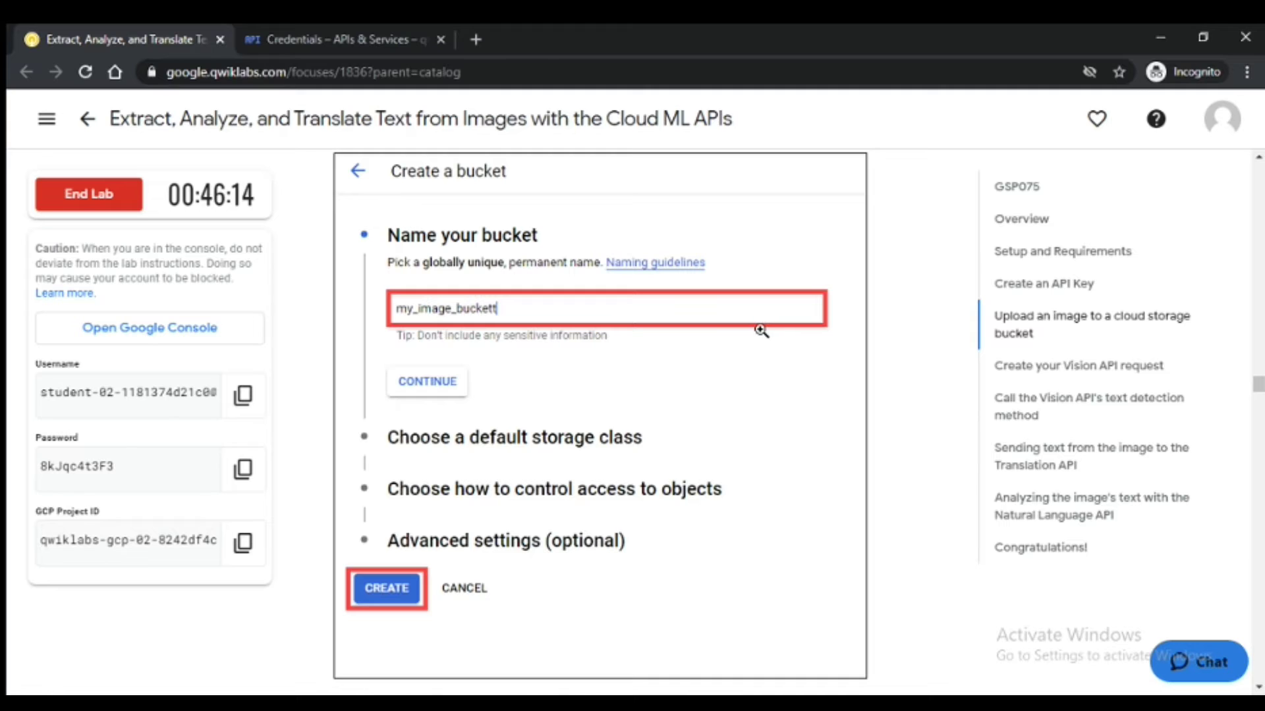
pyautogui.scroll(1, 760, 330)
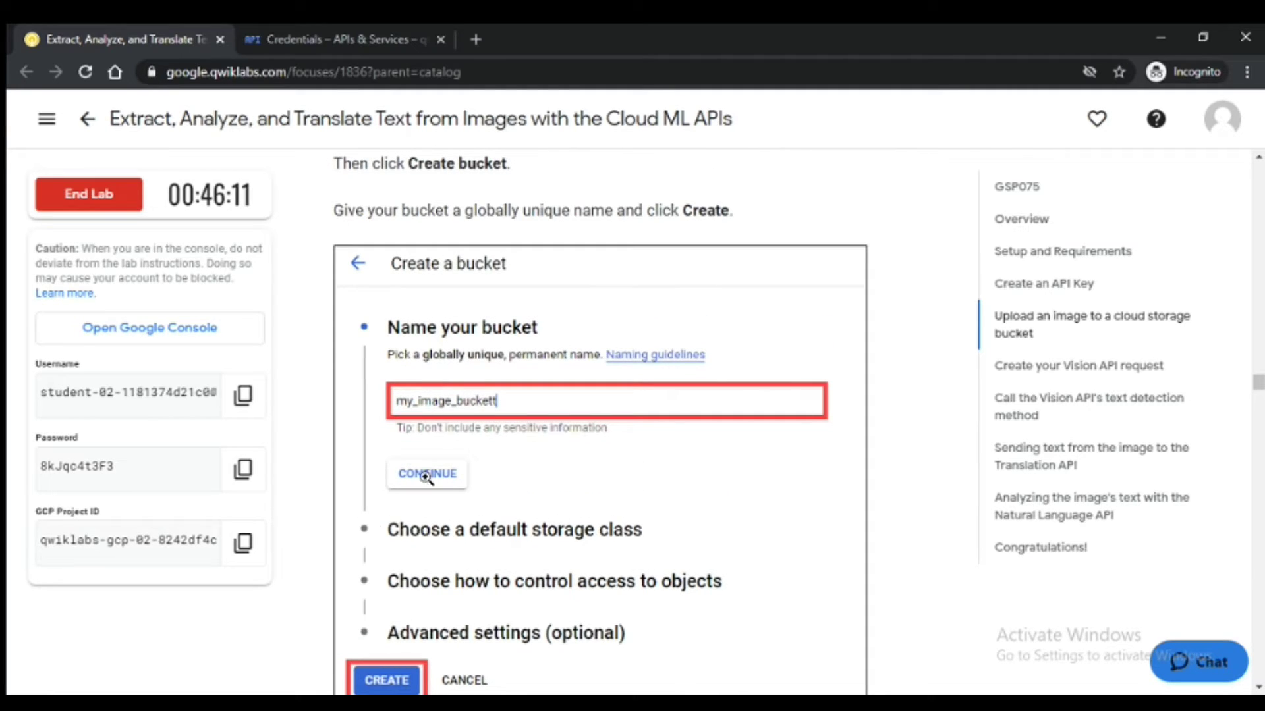
pyautogui.click(243, 543)
pyautogui.scroll(-3, 717, 489)
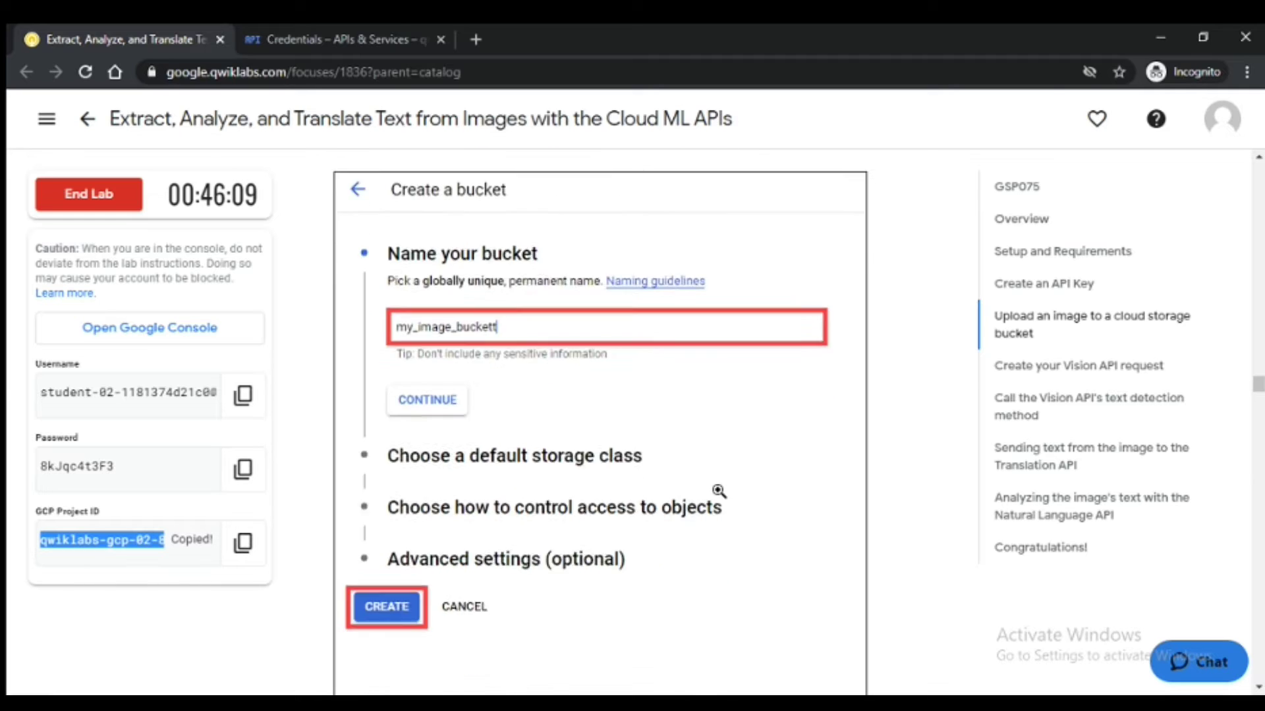
# Step: Read the lab's section on saving the French sign image as sign.jpg and uploading it to the bucket
pyautogui.scroll(-3, 716, 489)
pyautogui.scroll(1, 717, 489)
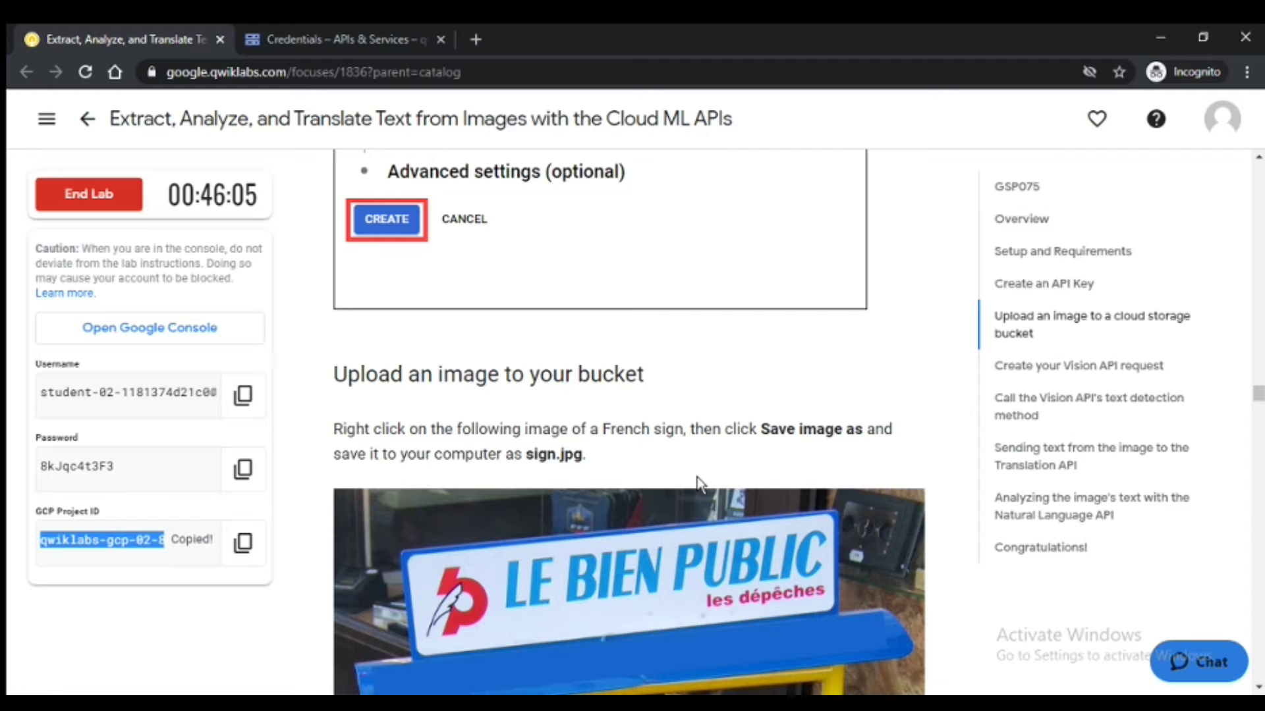
pyautogui.scroll(-4, 696, 476)
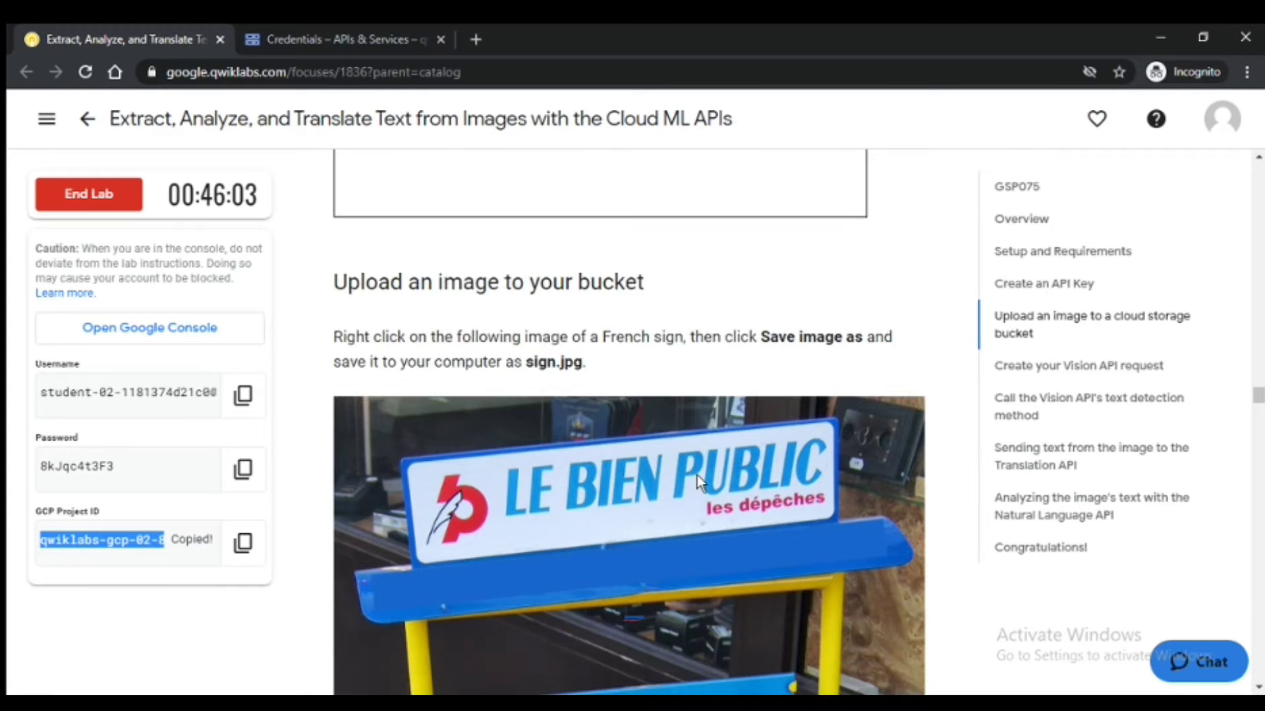
pyautogui.scroll(1, 697, 475)
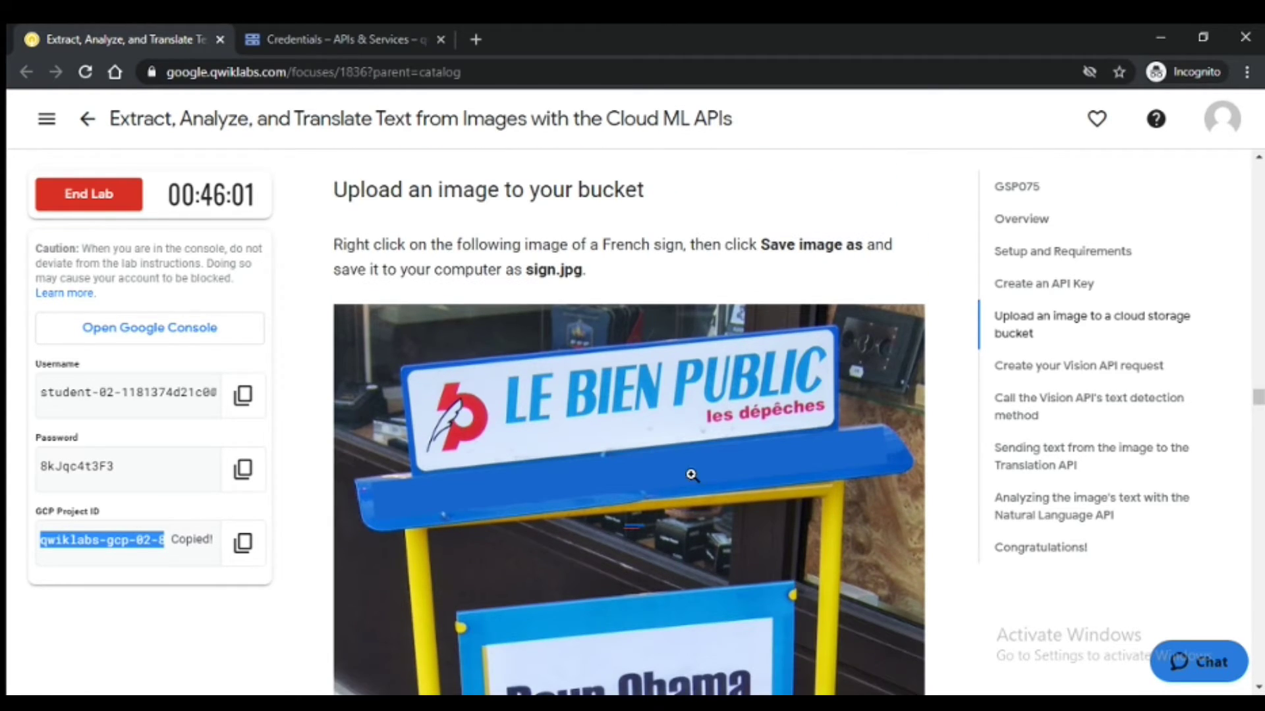
pyautogui.scroll(-6, 691, 475)
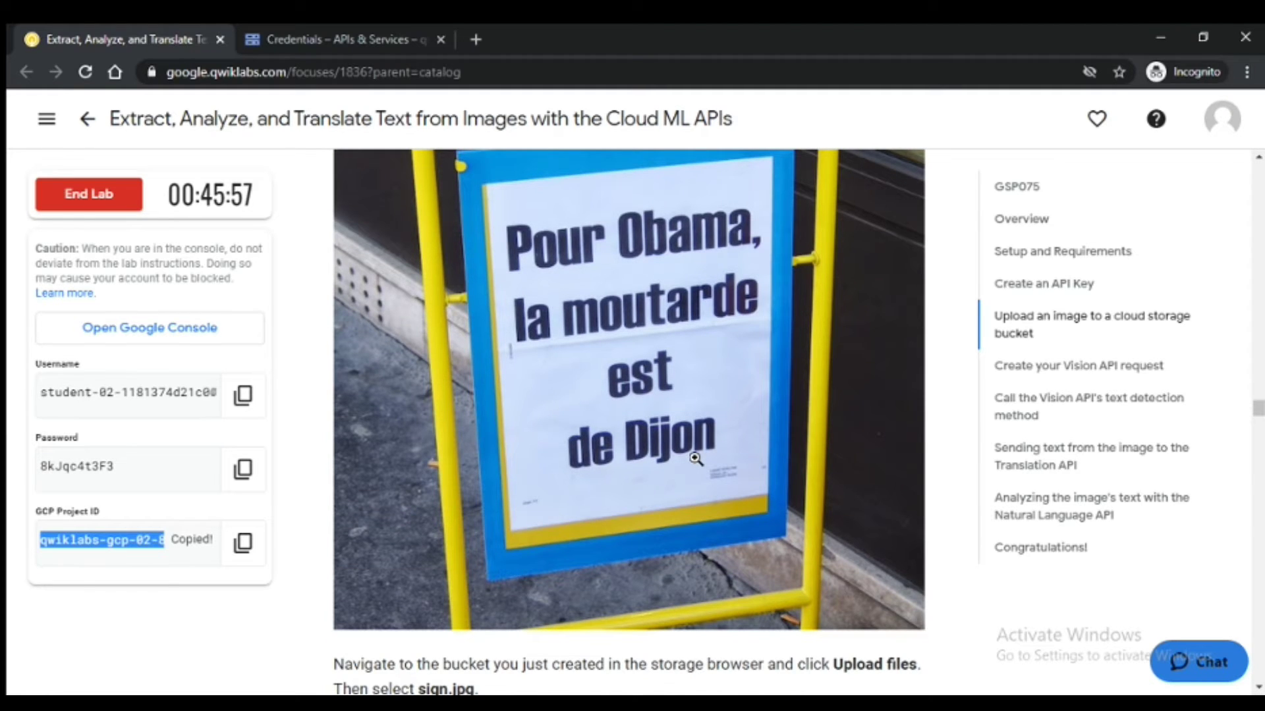
pyautogui.scroll(6, 694, 457)
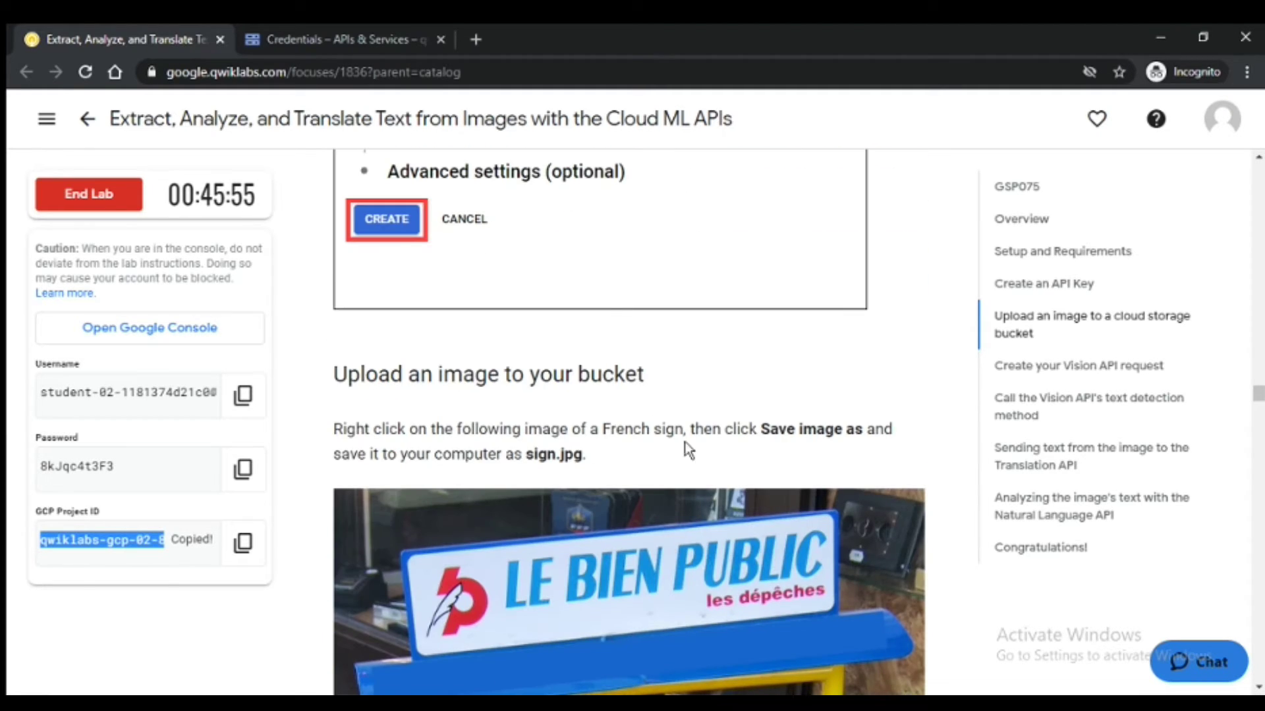
# Step: Start a new bucket in the Cloud Storage browser and name it with the copied GCP Project ID, qwiklabs-gcp-02-8242df4c4cfa
pyautogui.click(366, 30)
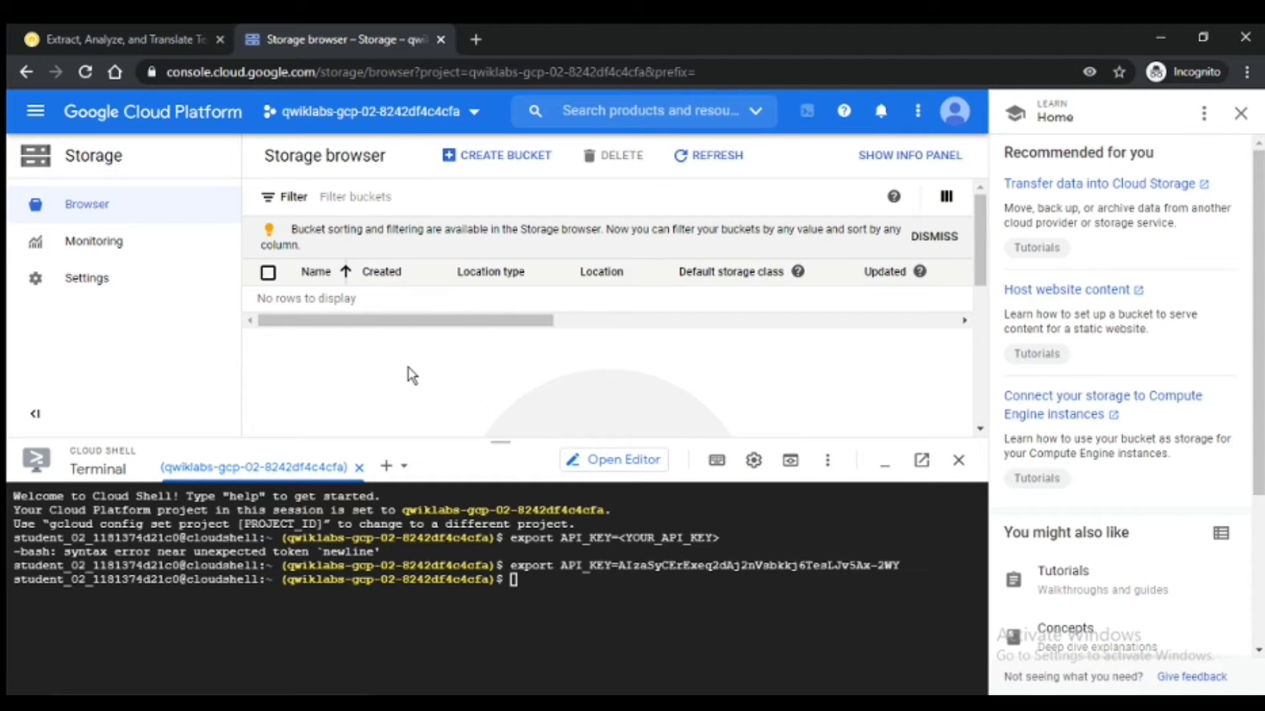
pyautogui.click(1240, 113)
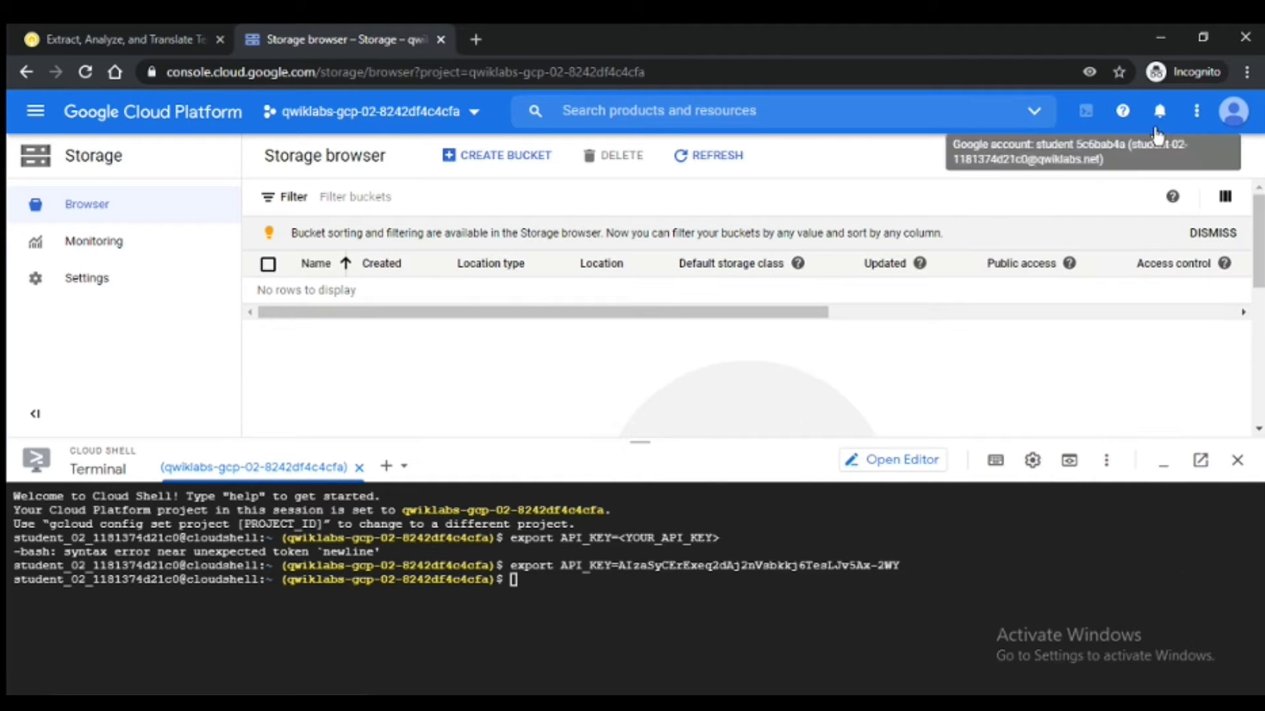
pyautogui.click(516, 166)
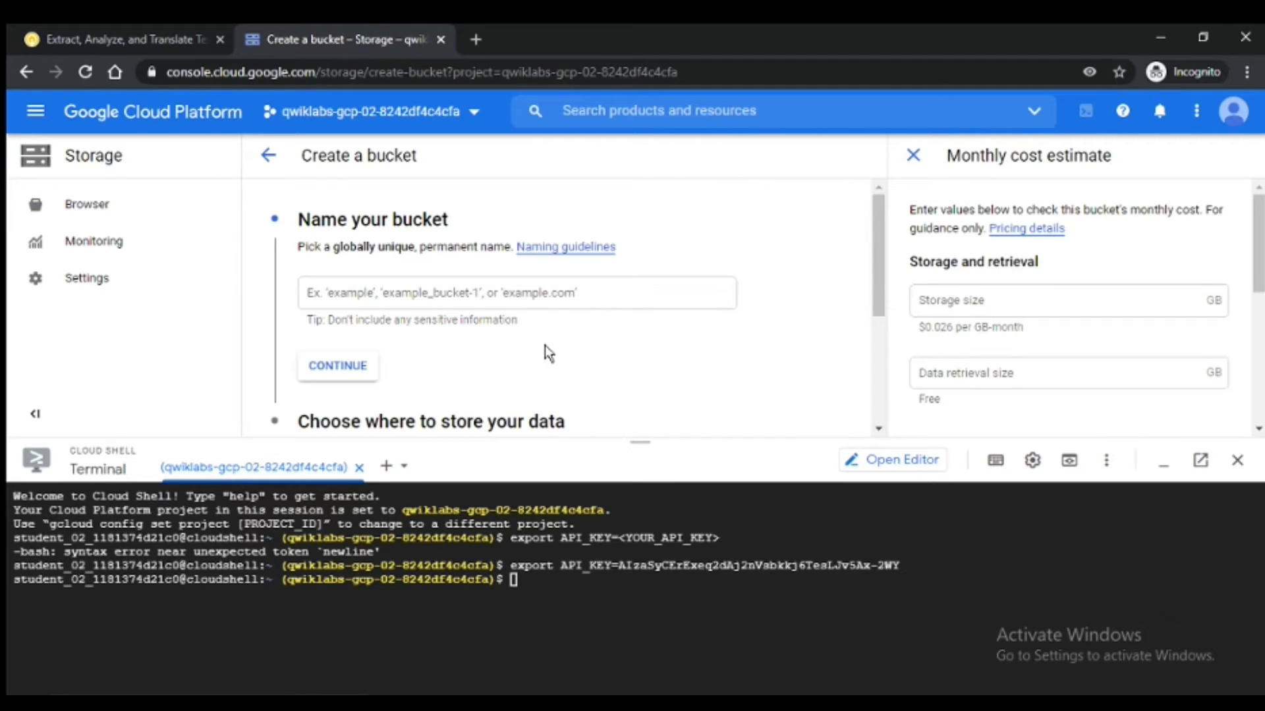
pyautogui.click(488, 282)
pyautogui.hotkey('ctrl', 'v')
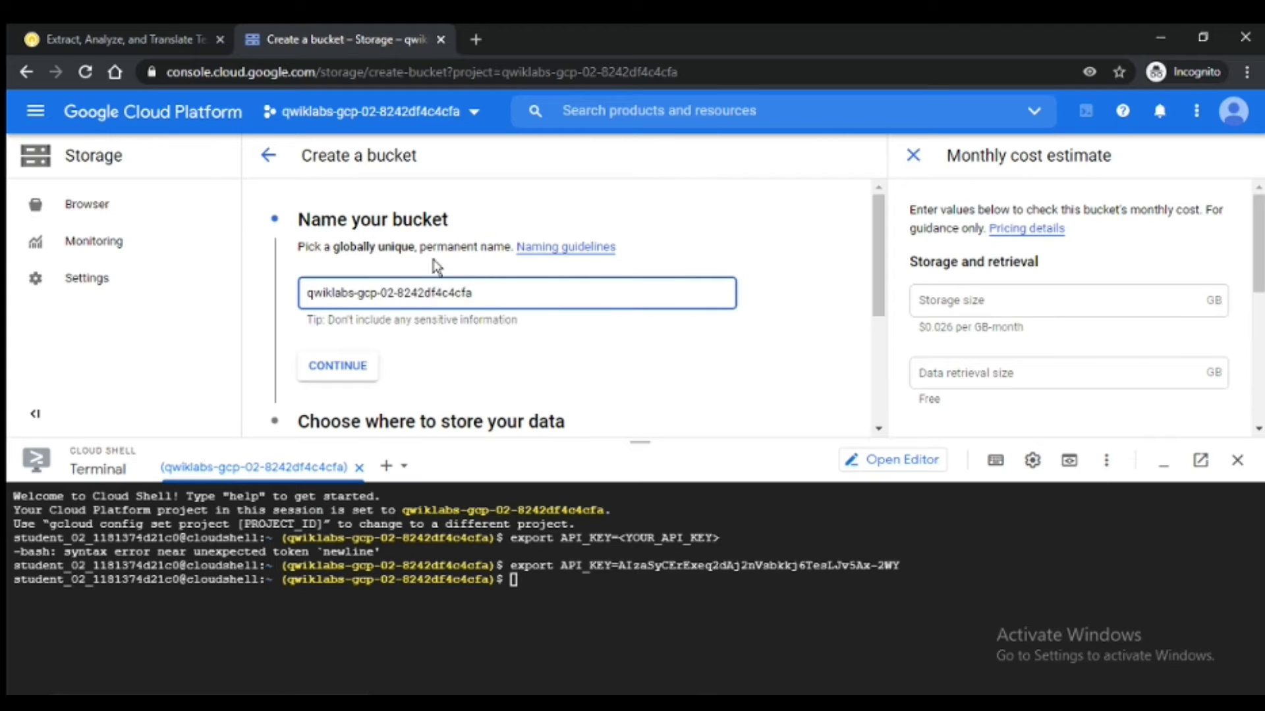
# Step: Compare with the lab's bucket creation example, create the bucket with default settings, and shrink the Cloud Shell terminal area
pyautogui.click(86, 28)
pyautogui.scroll(5, 411, 201)
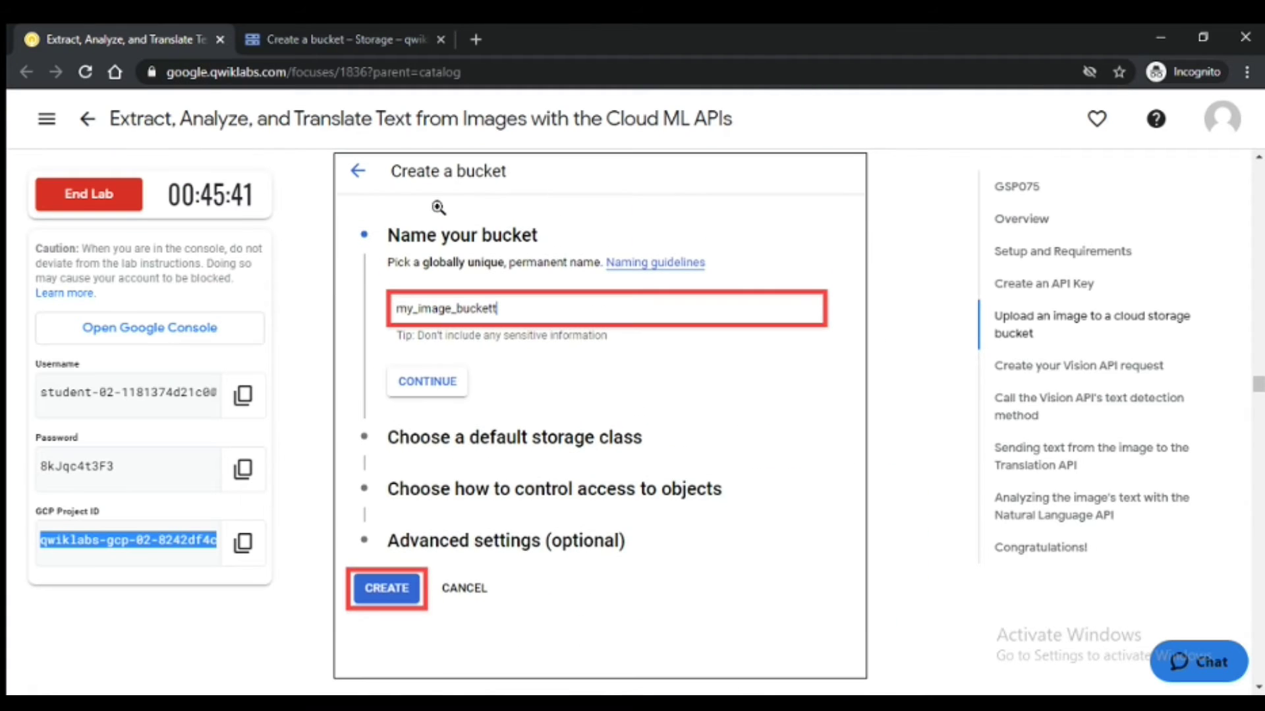
pyautogui.click(316, 44)
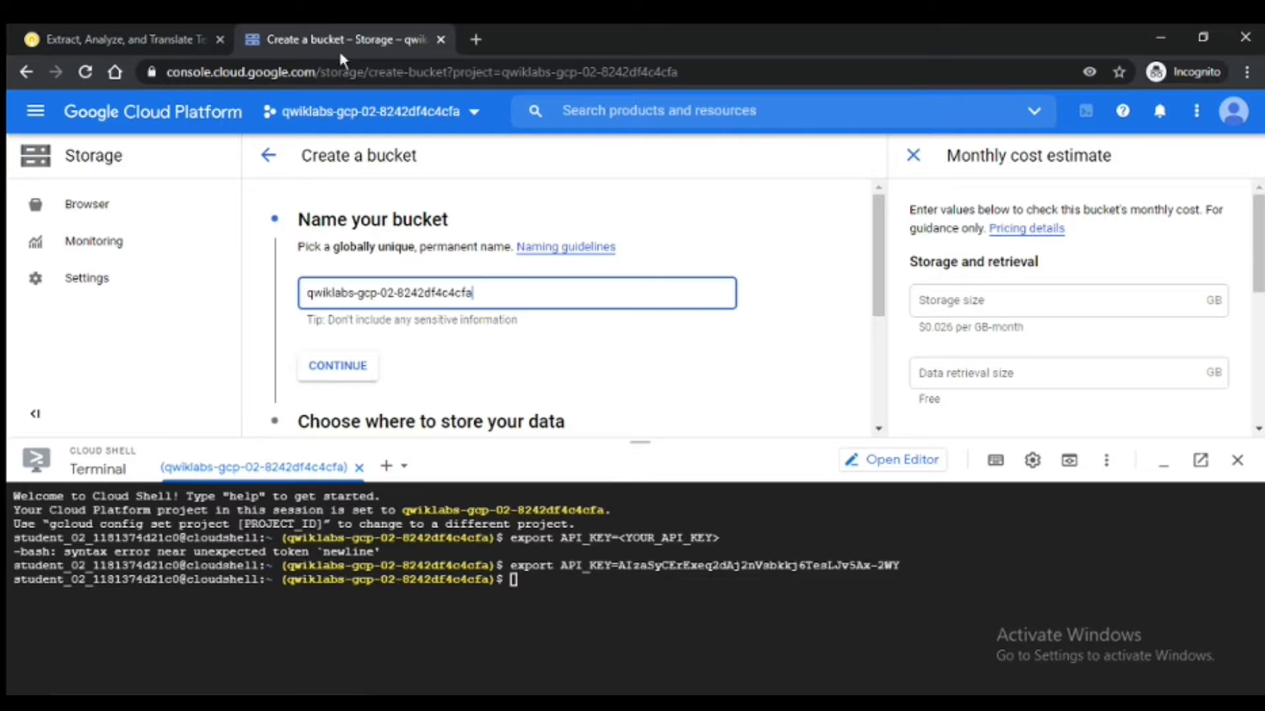
pyautogui.scroll(-4, 485, 297)
pyautogui.click(280, 407)
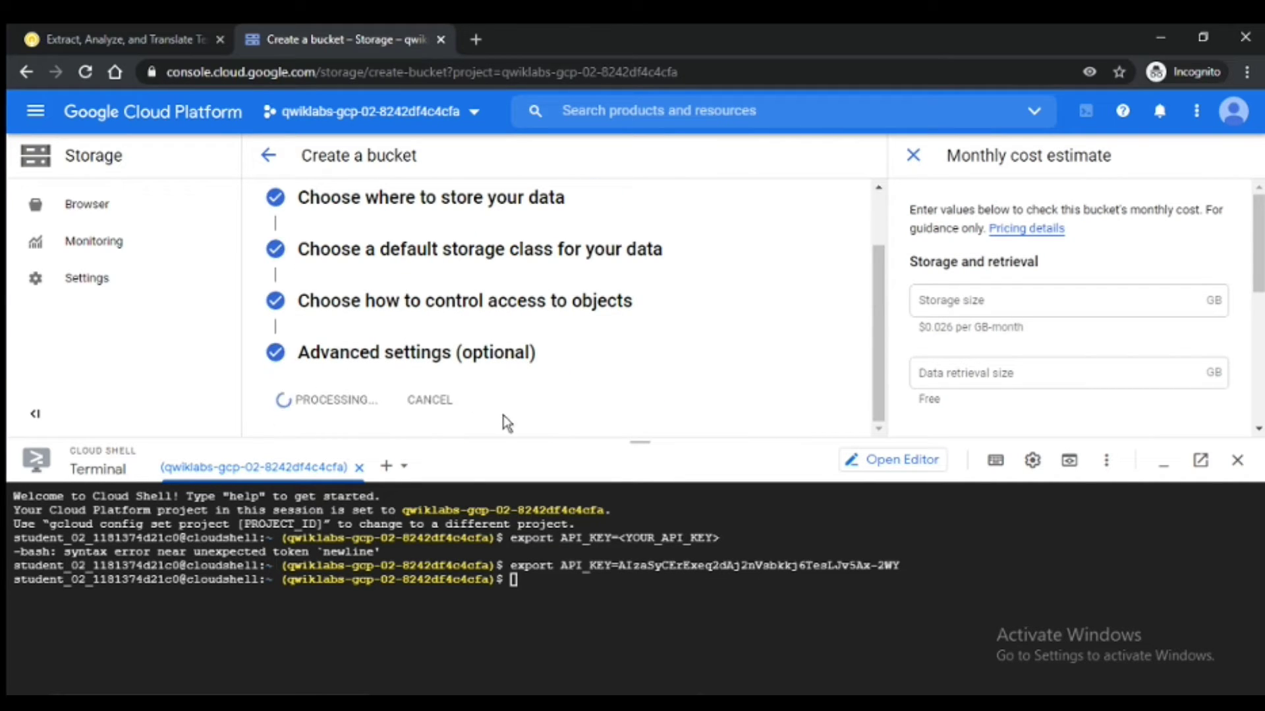
pyautogui.moveTo(635, 450); pyautogui.dragTo(639, 649)
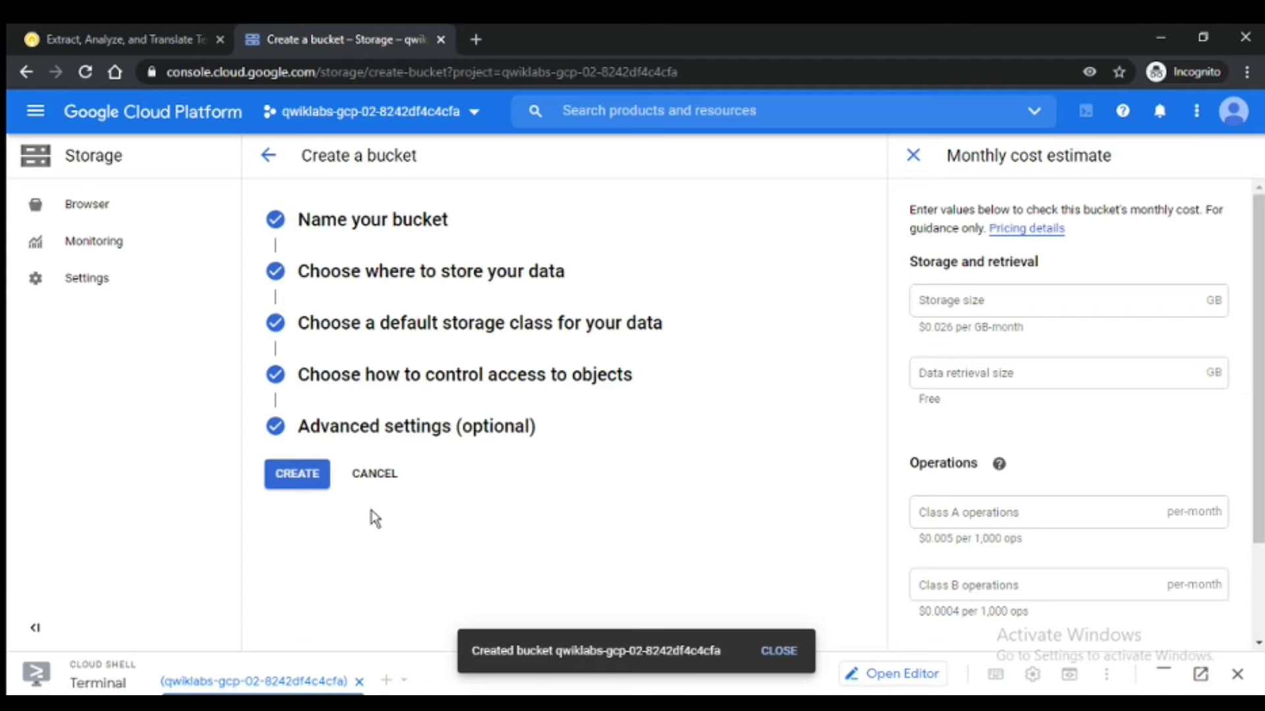
# Step: Try to save the lab's French sign image to the Desktop as sign.jpg, declining to replace the existing file
pyautogui.click(66, 39)
pyautogui.scroll(-5, 723, 322)
pyautogui.scroll(-5, 722, 322)
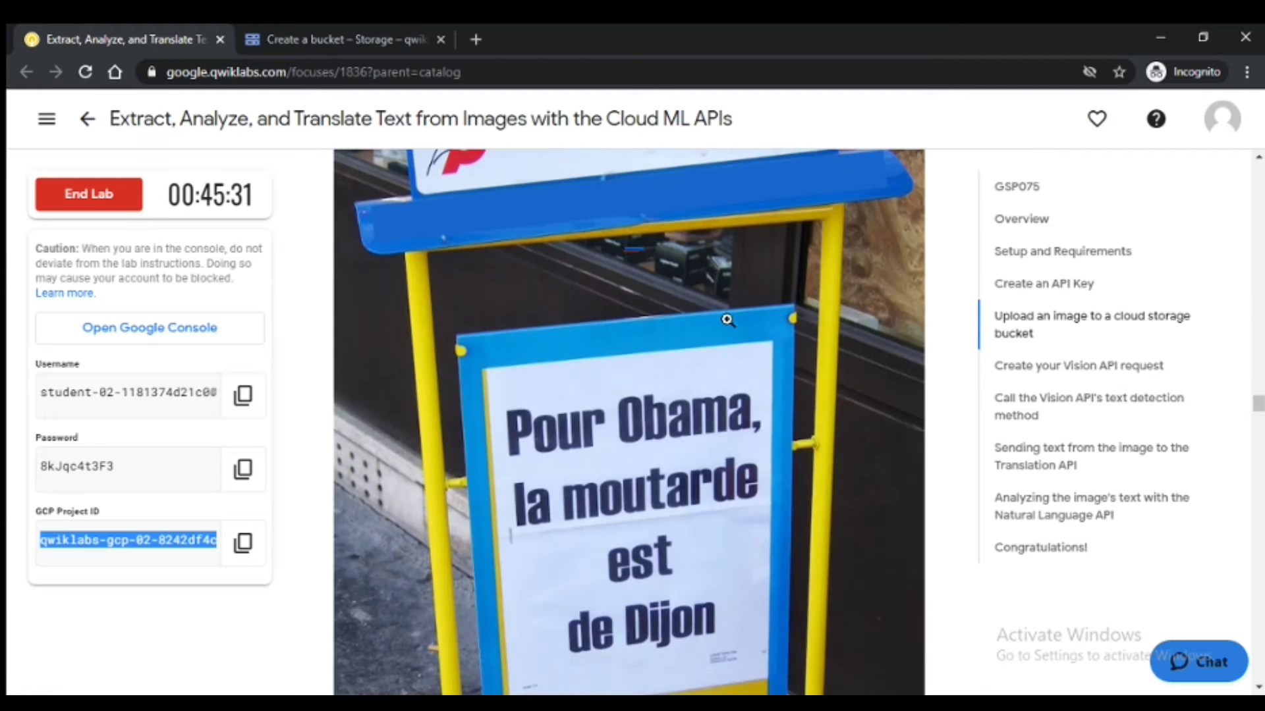
pyautogui.scroll(5, 723, 322)
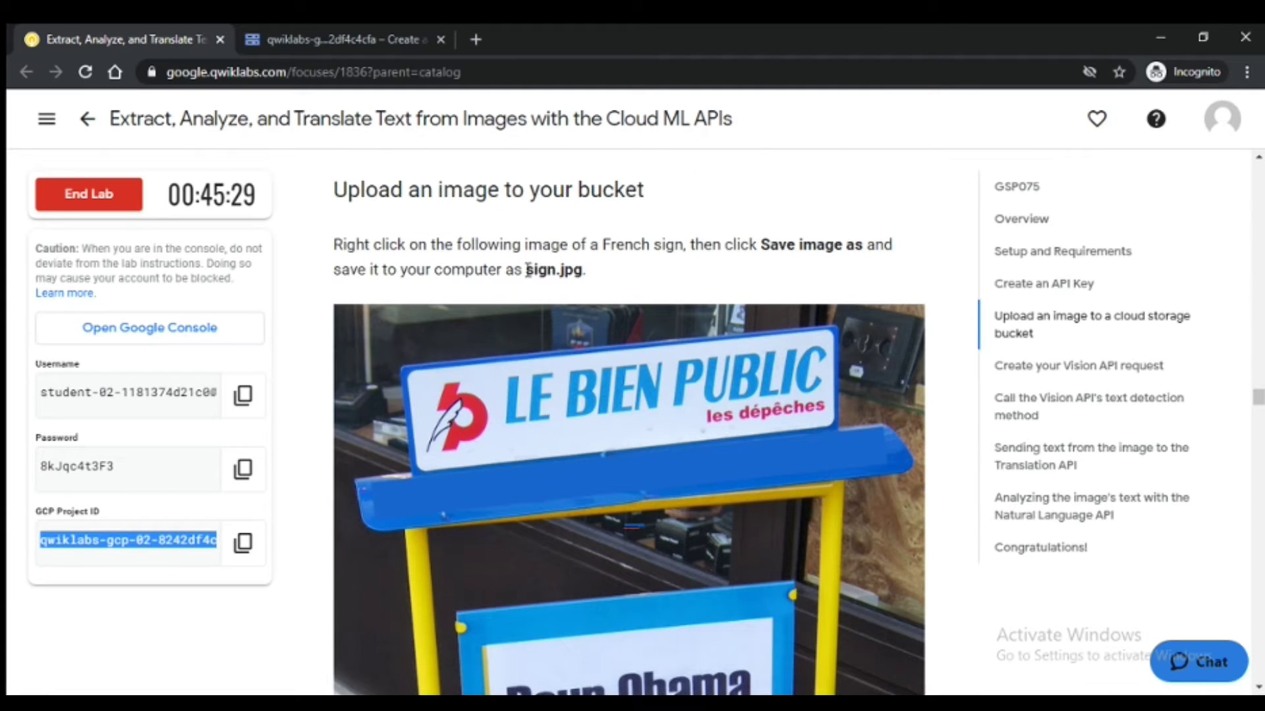
pyautogui.moveTo(528, 270); pyautogui.dragTo(580, 272)
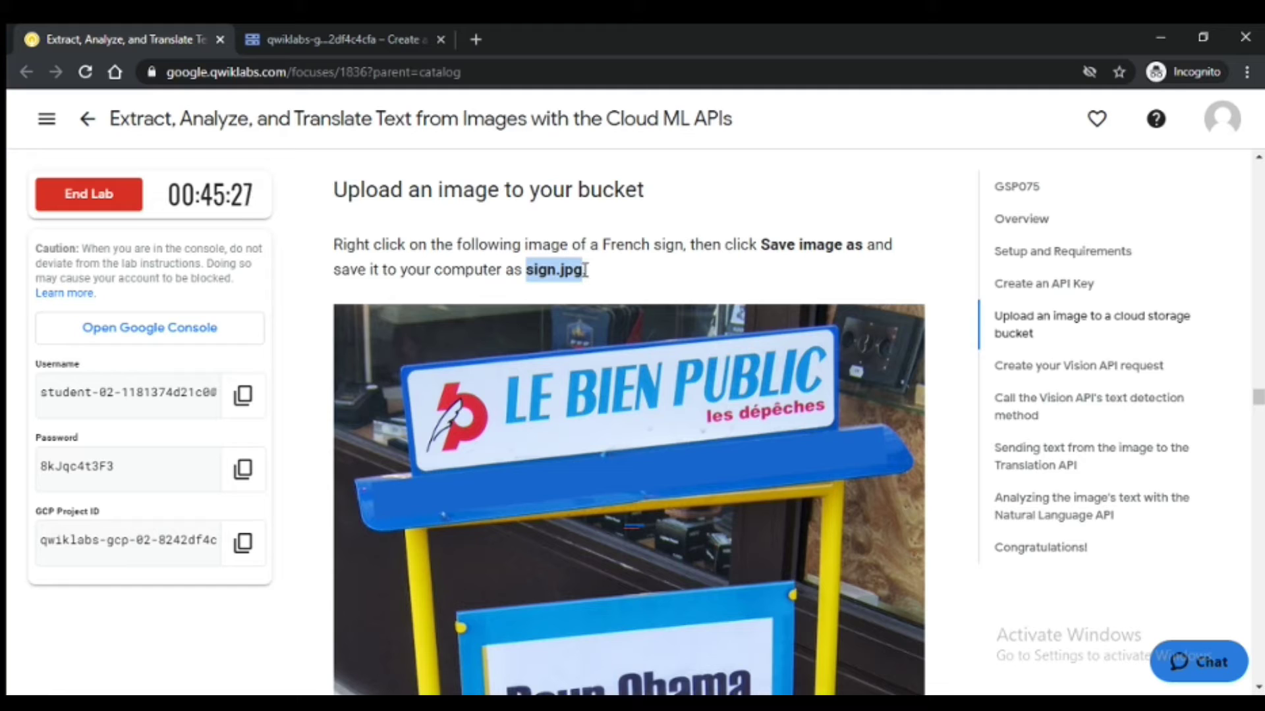
pyautogui.rightClick(630, 334)
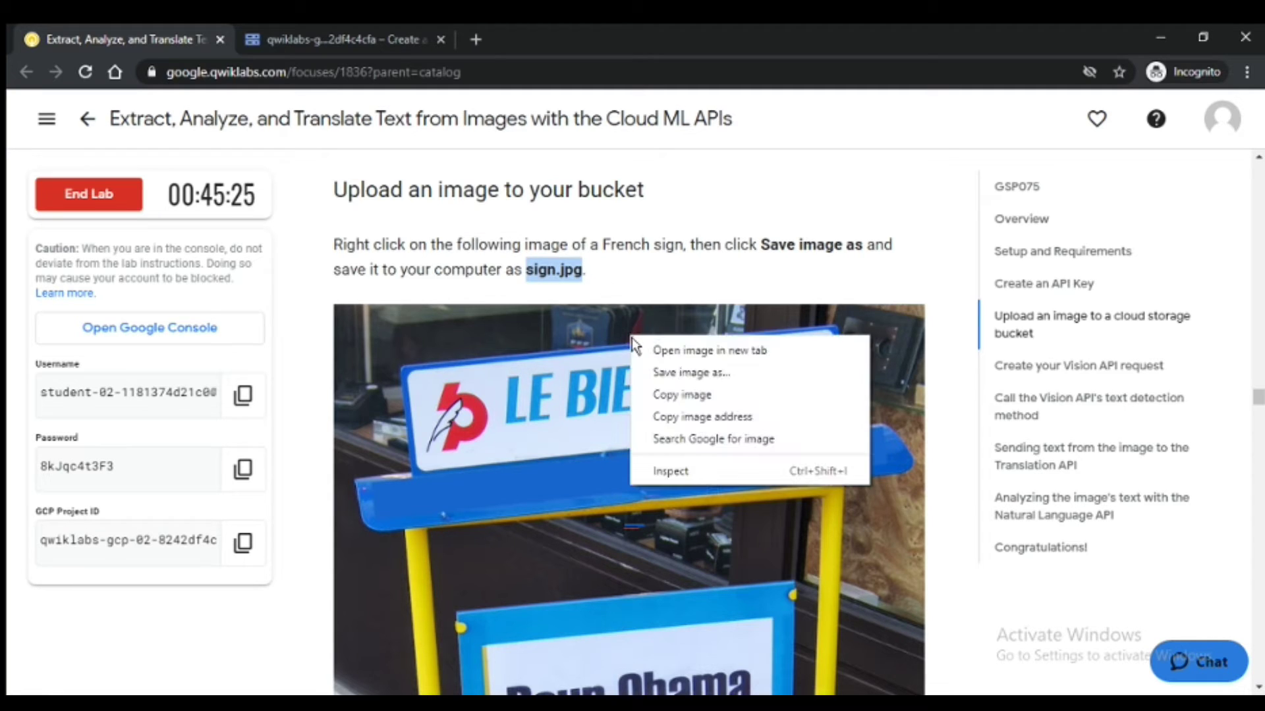
pyautogui.click(689, 372)
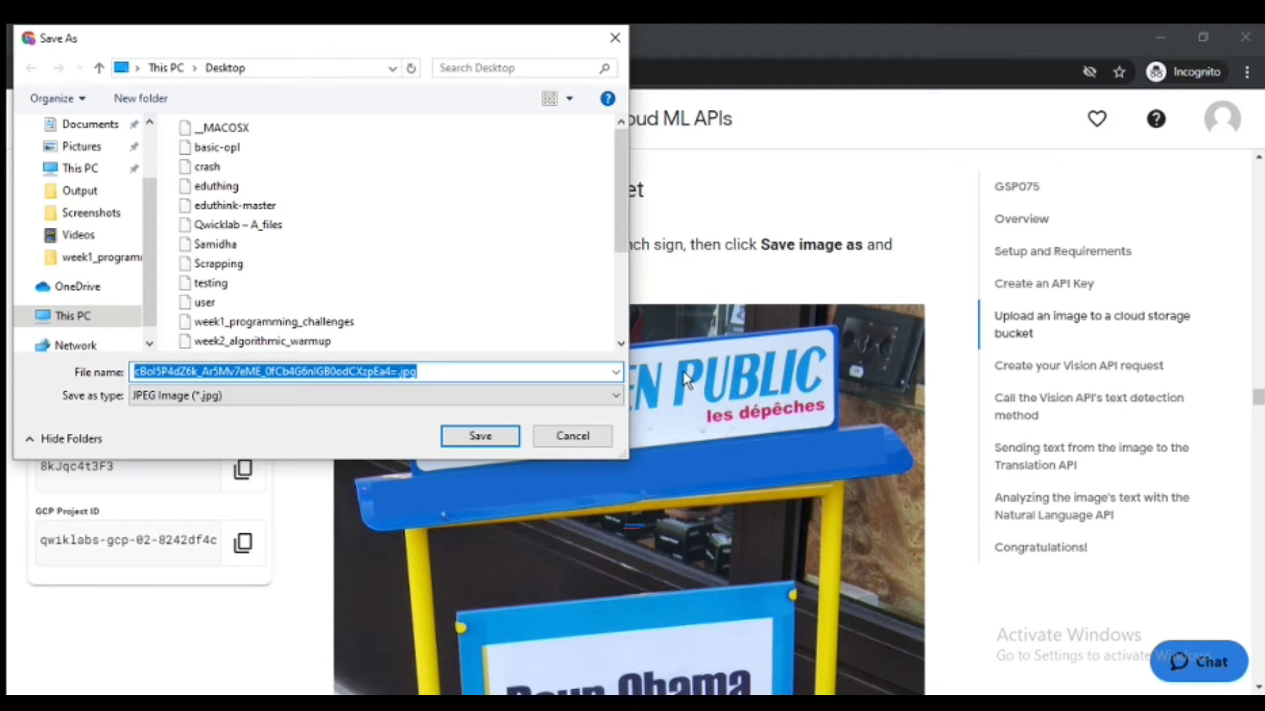
pyautogui.write('sign.jpg')
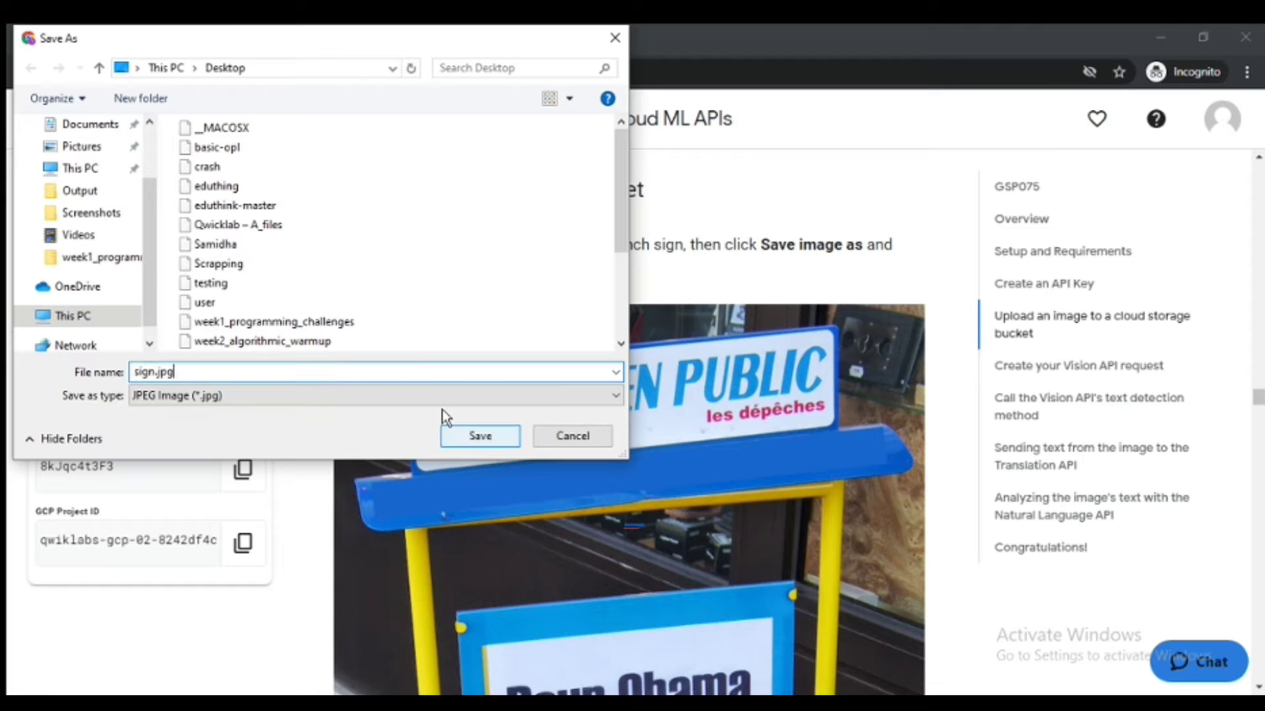
pyautogui.click(464, 433)
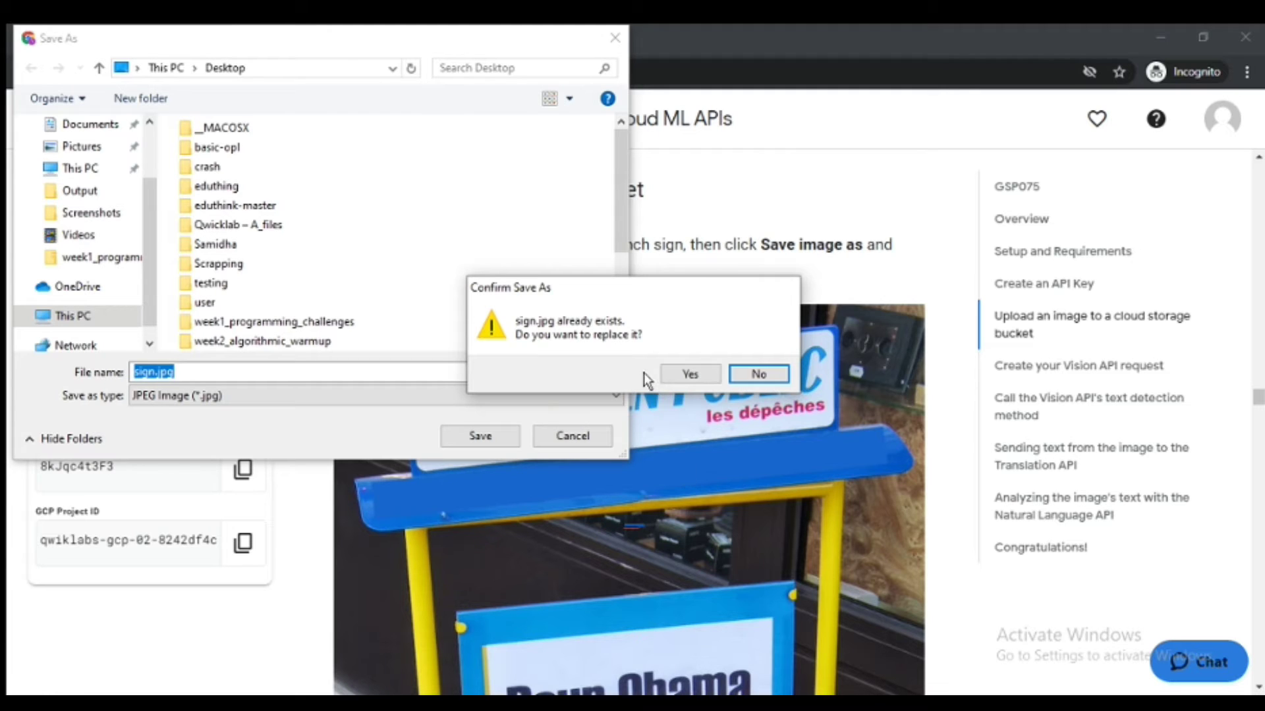
pyautogui.click(758, 374)
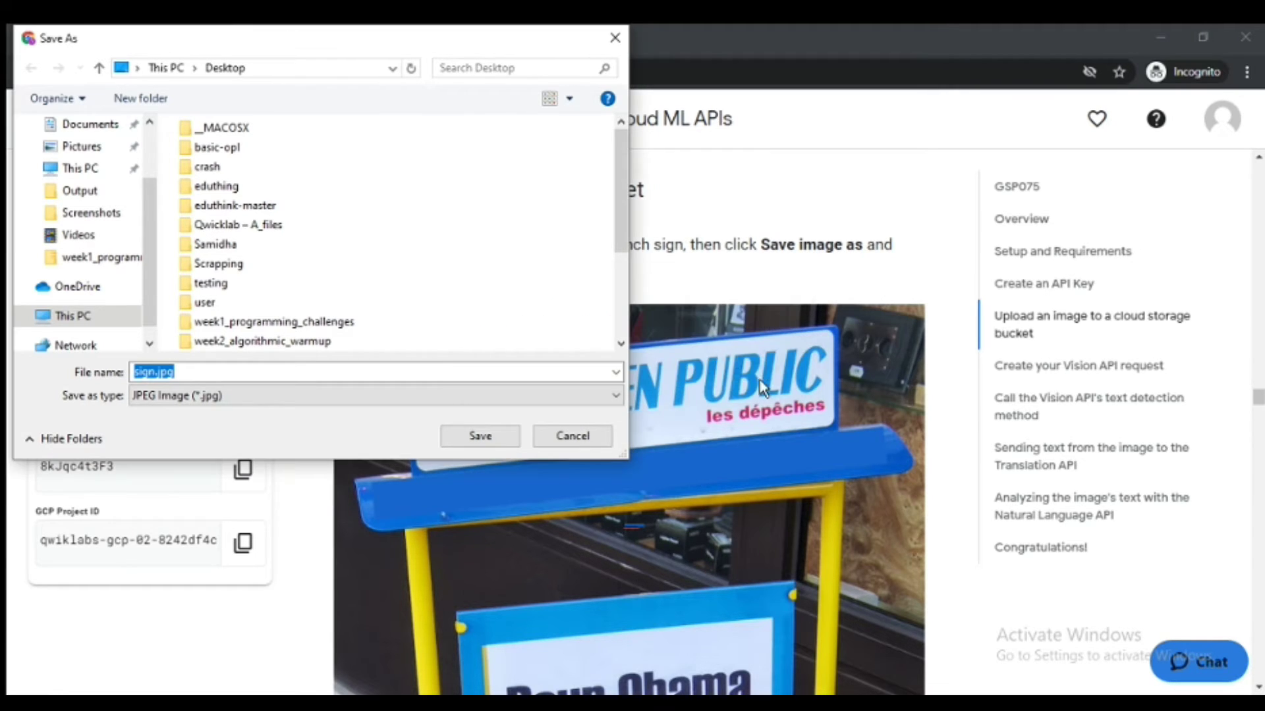
# Step: Rename the existing sign.jpg on the Desktop by appending a hyphen and a person's name to "sign"
pyautogui.scroll(-3, 470, 217)
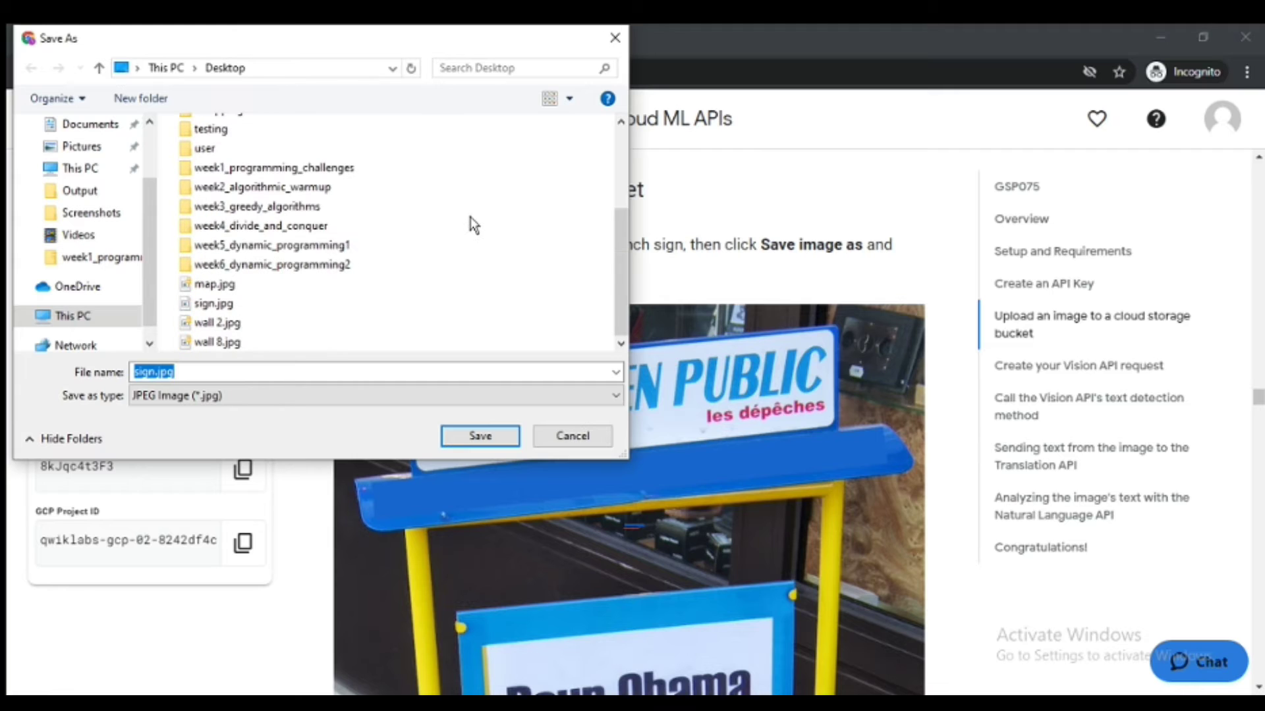
pyautogui.rightClick(296, 304)
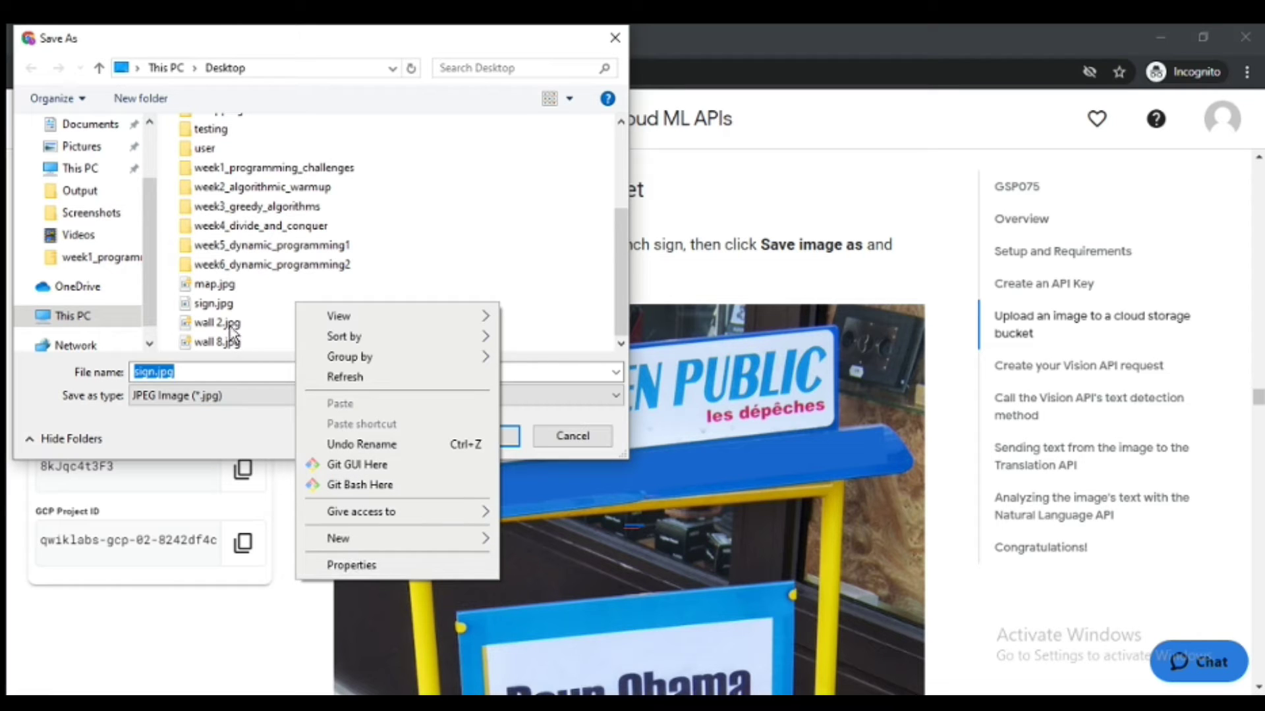
pyautogui.click(223, 304)
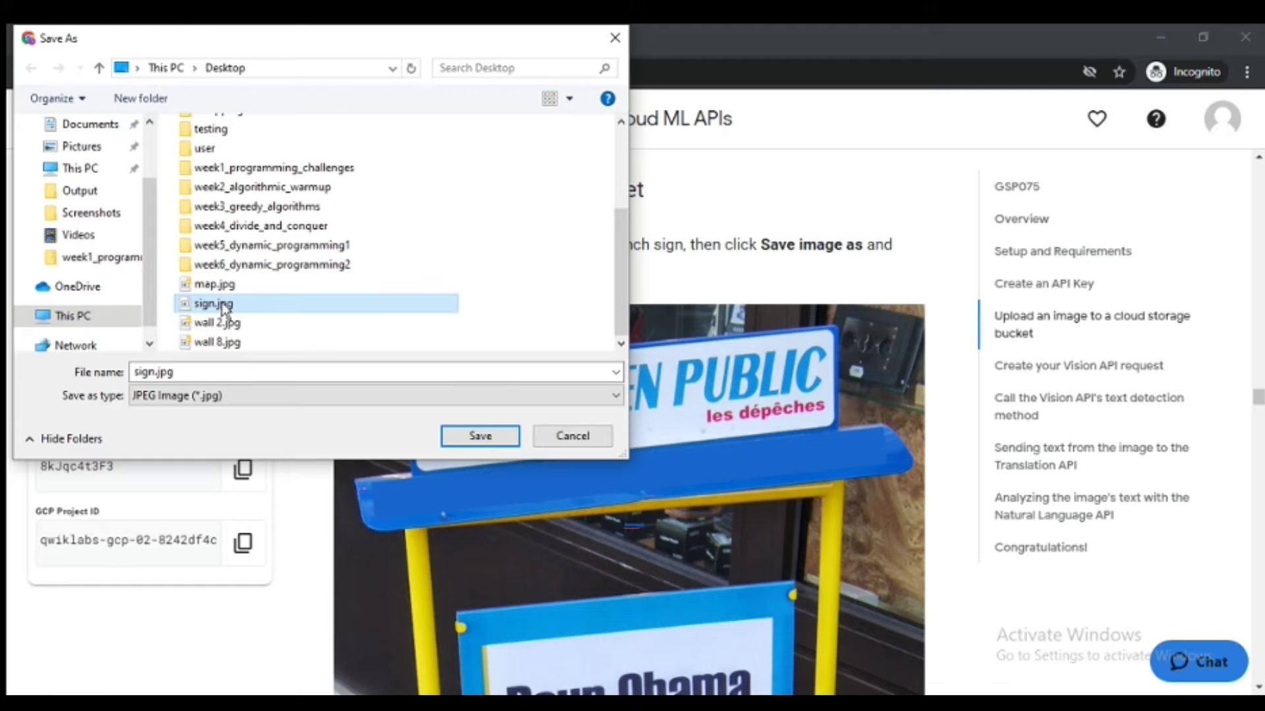
pyautogui.rightClick(222, 304)
pyautogui.click(274, 654)
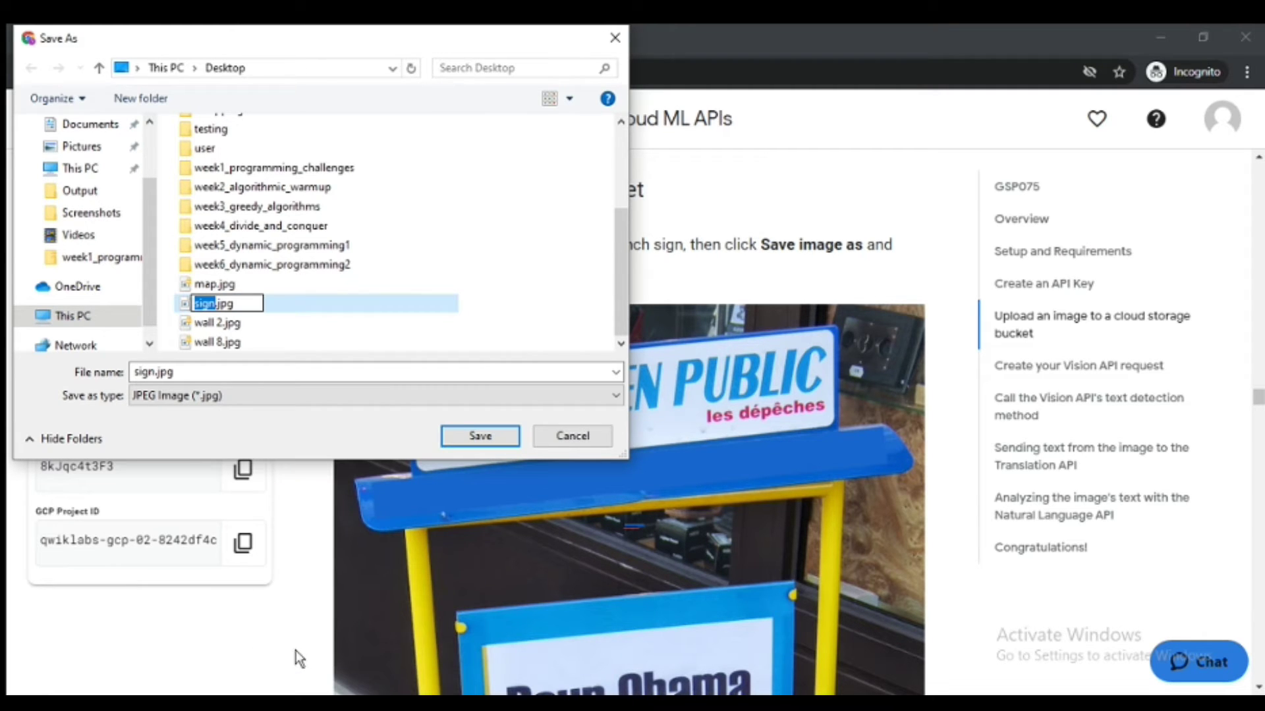
pyautogui.press('BackSpace')
pyautogui.write('sign-keshav')
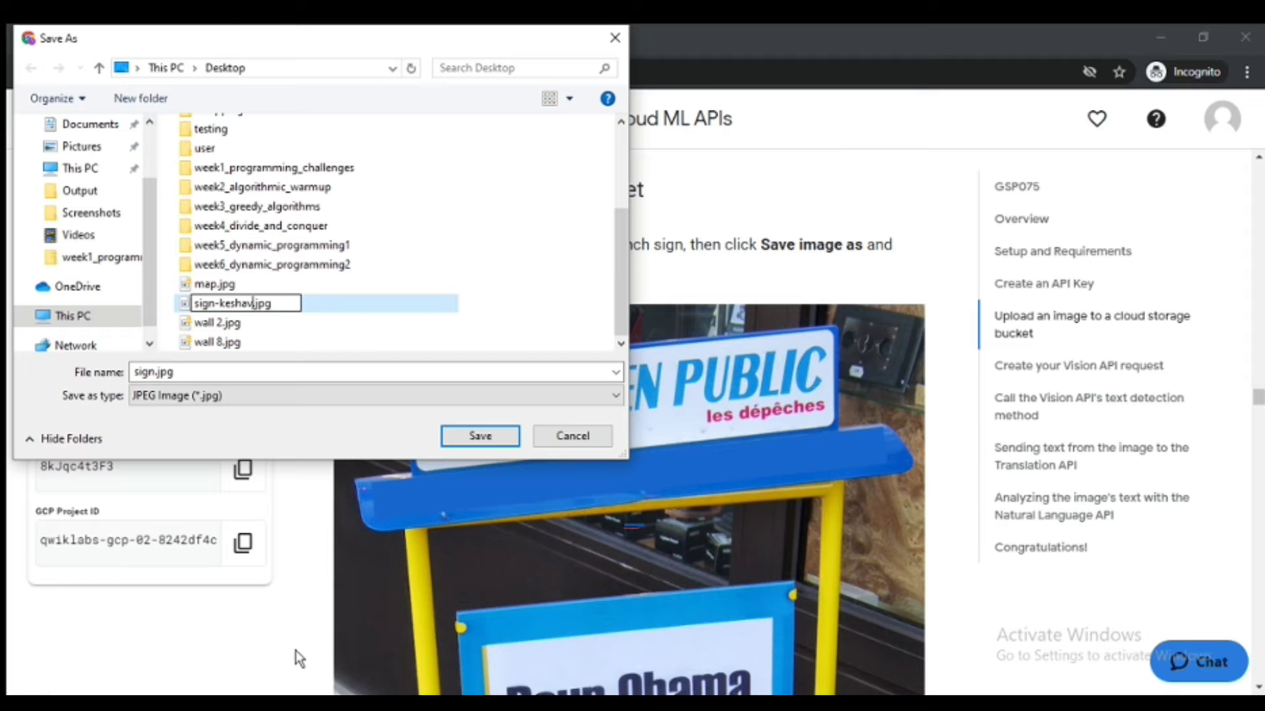
# Step: Save the French sign image to the Desktop with the file name sign.jpg
pyautogui.click(316, 371)
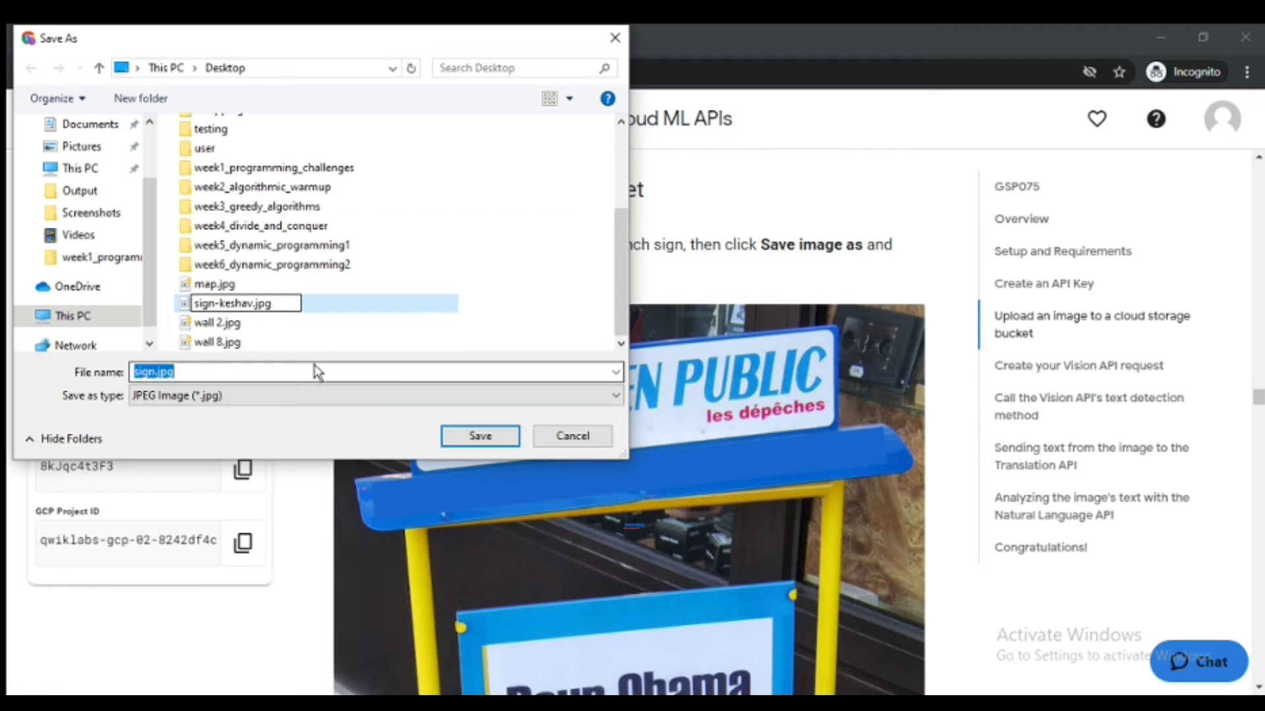
pyautogui.click(320, 371)
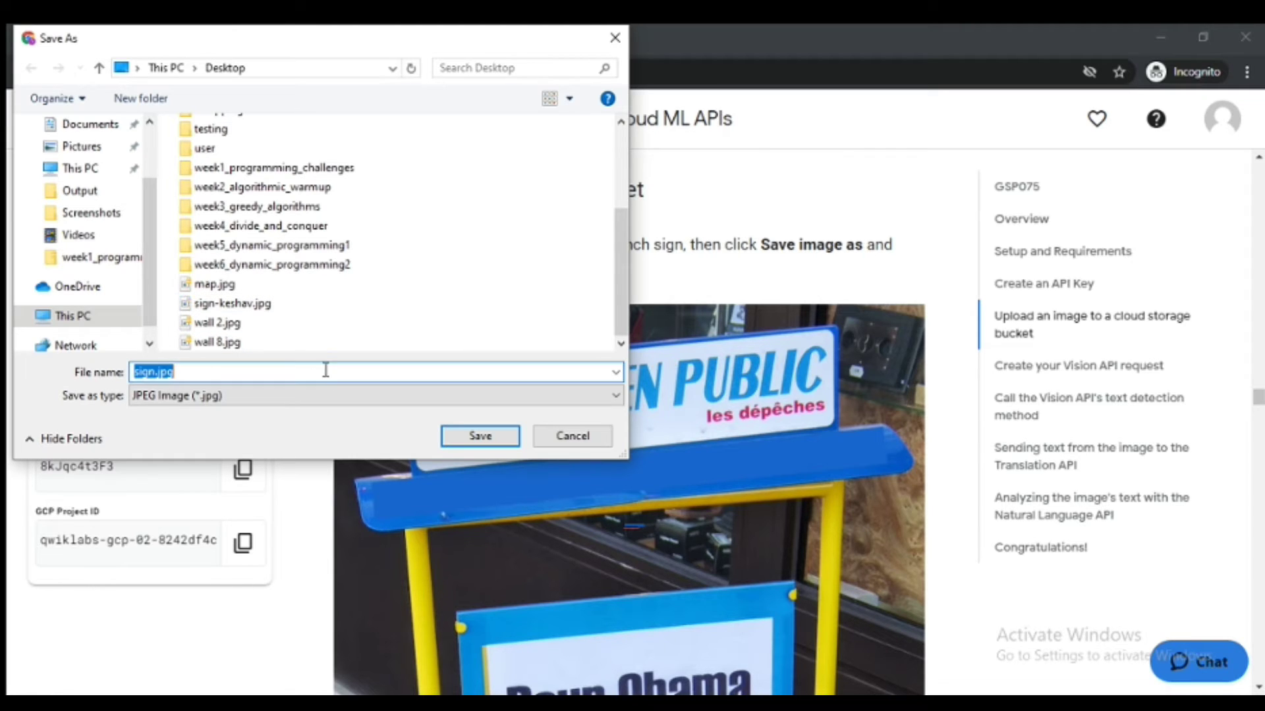
pyautogui.click(481, 436)
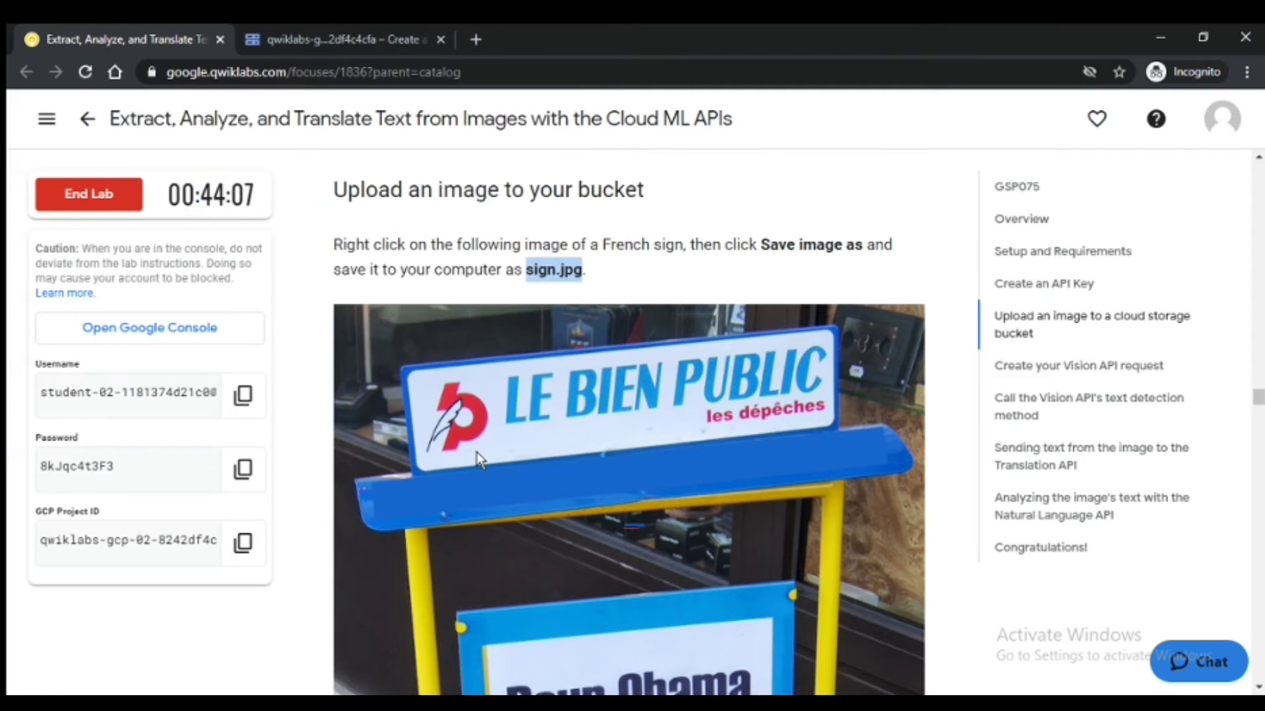
# Step: Check the lab's upload instructions and upload sign.jpg from the Desktop to the new bucket
pyautogui.scroll(-2, 367, 643)
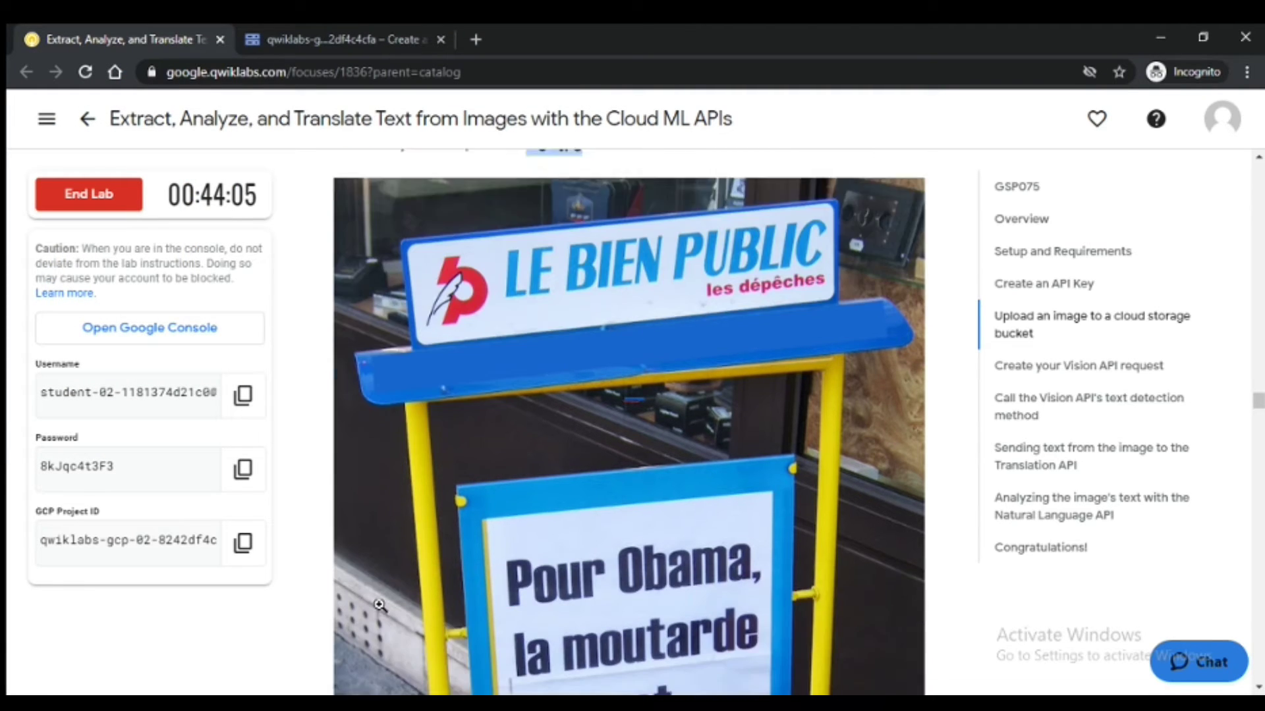
pyautogui.scroll(-4, 375, 613)
pyautogui.scroll(-5, 379, 603)
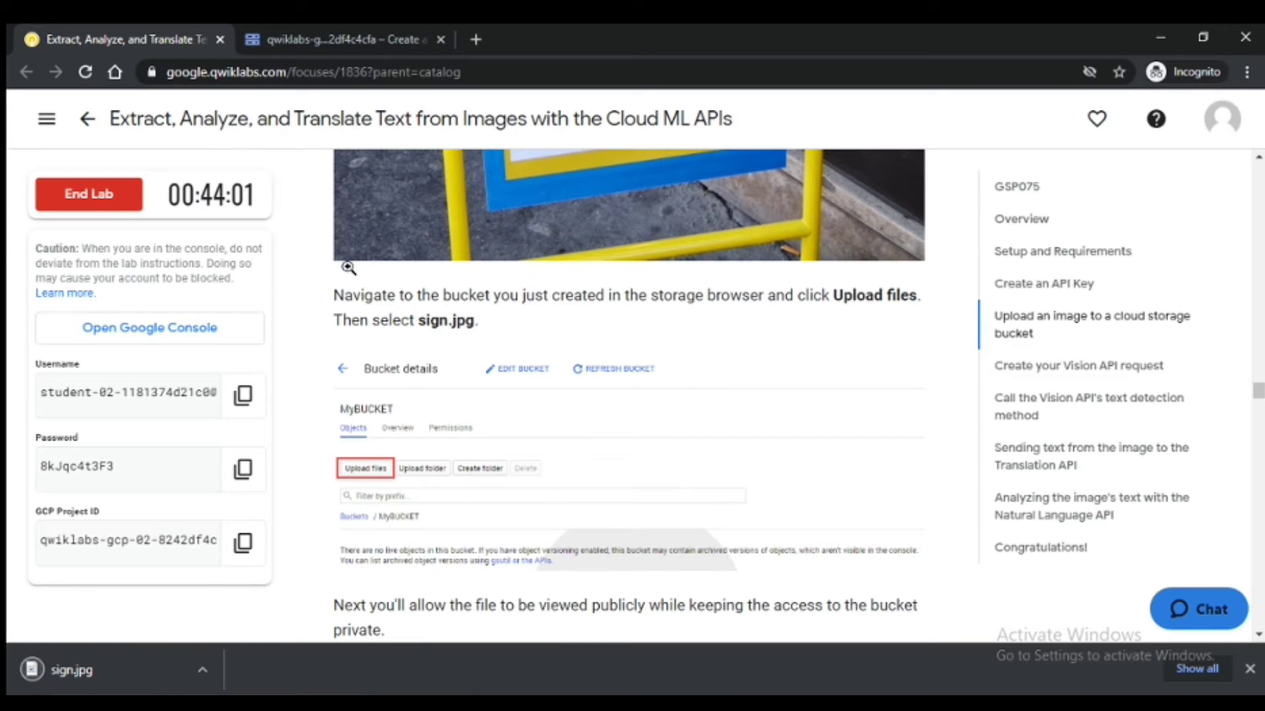
pyautogui.scroll(-2, 542, 412)
pyautogui.click(371, 37)
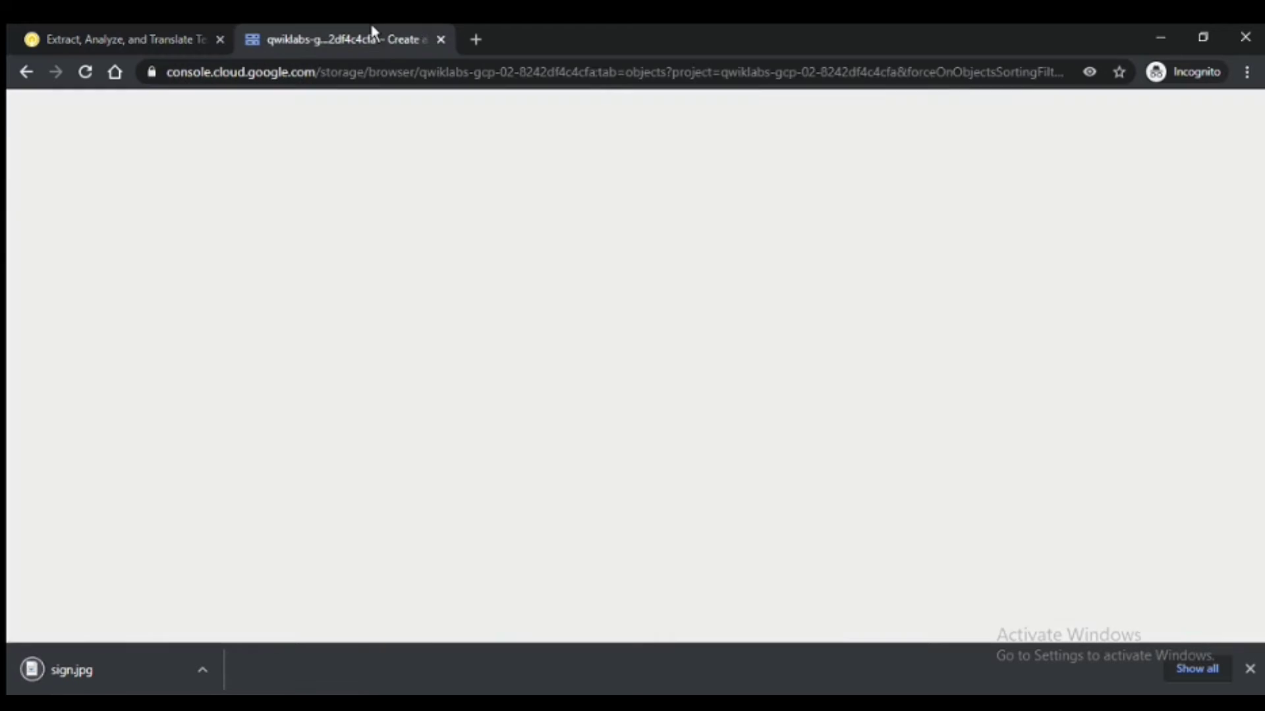
pyautogui.click(312, 345)
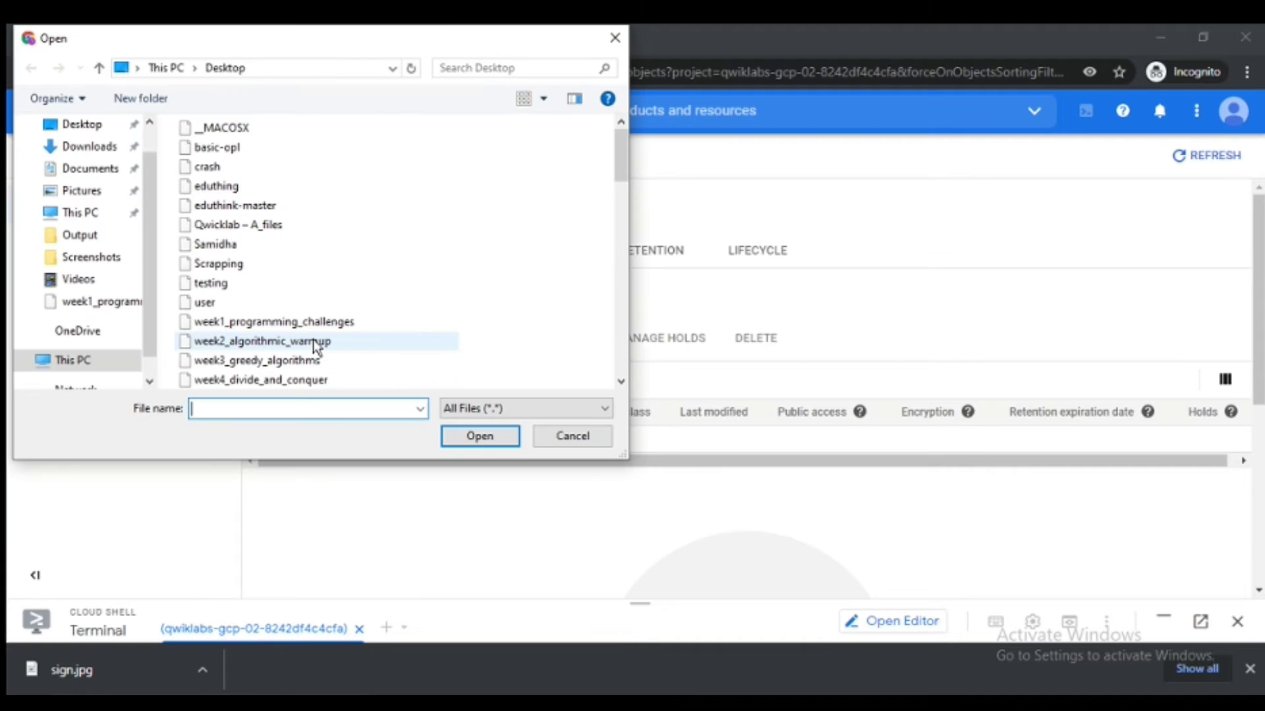
pyautogui.scroll(-5, 285, 285)
pyautogui.scroll(-10, 285, 284)
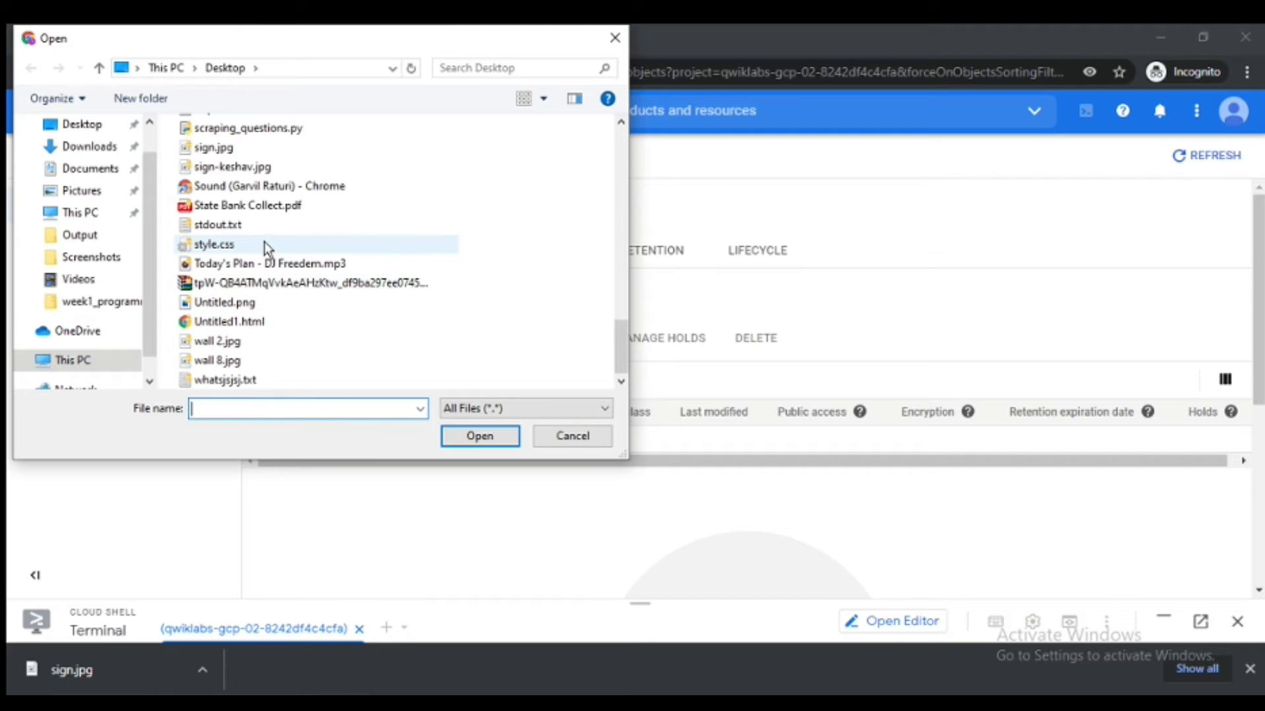
pyautogui.click(260, 149)
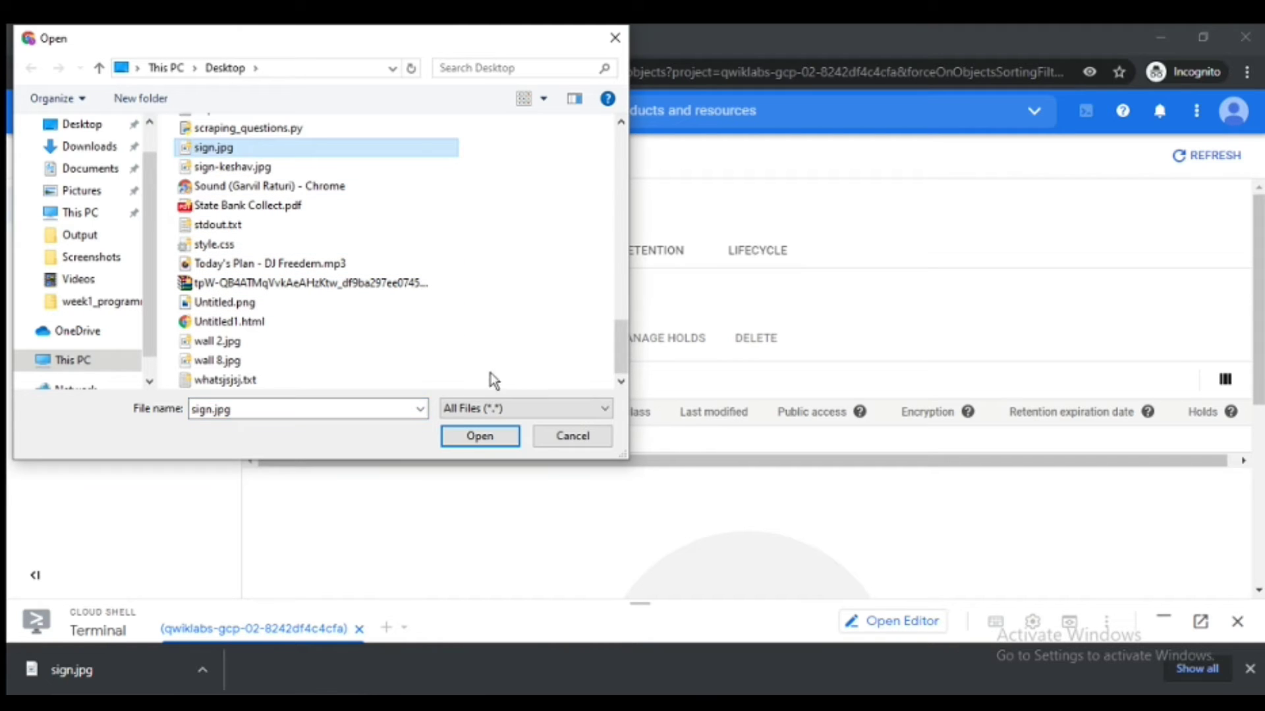
pyautogui.click(479, 436)
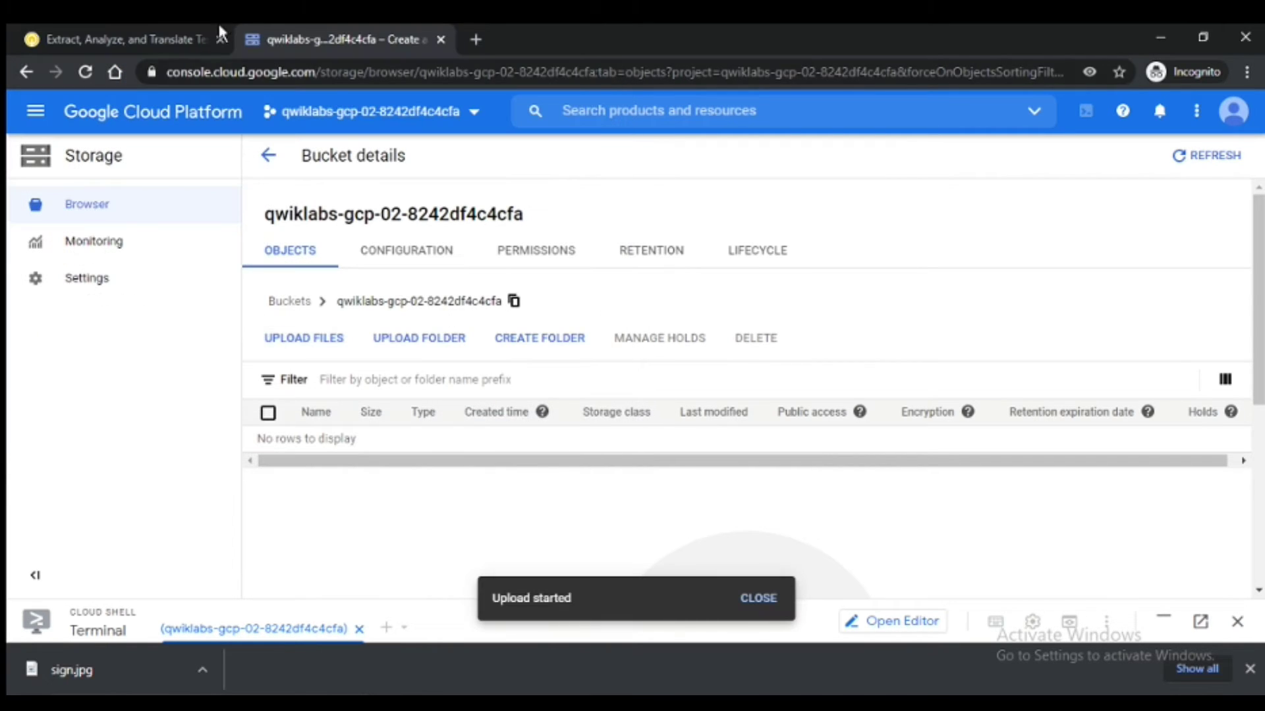
# Step: Read the lab's instructions for editing the image file's permissions to allow public viewing
pyautogui.click(136, 39)
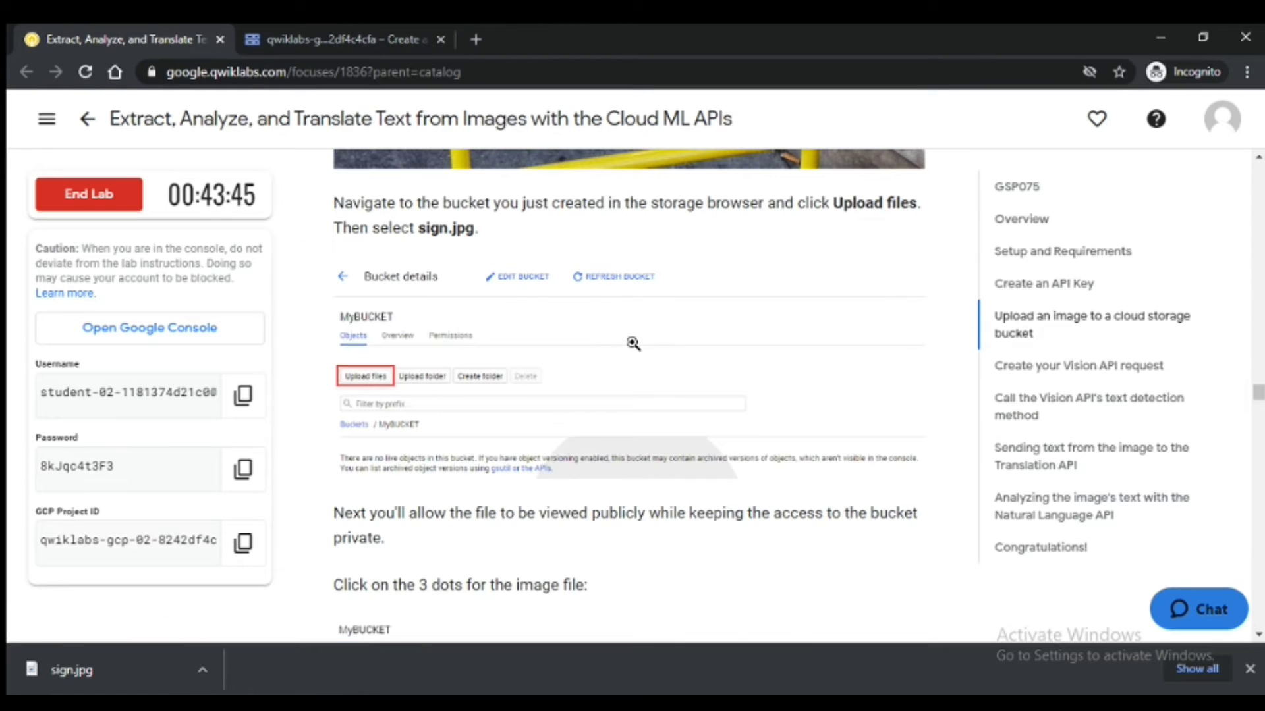
pyautogui.scroll(-4, 633, 343)
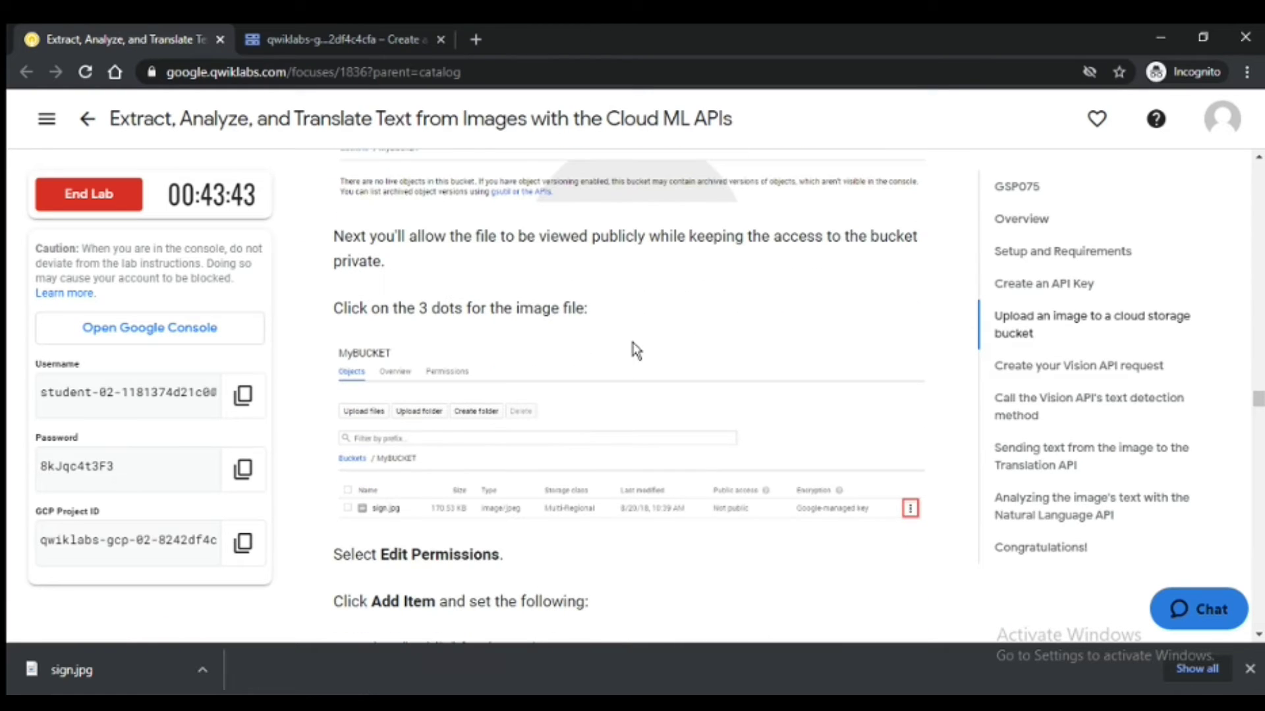
pyautogui.scroll(-3, 636, 350)
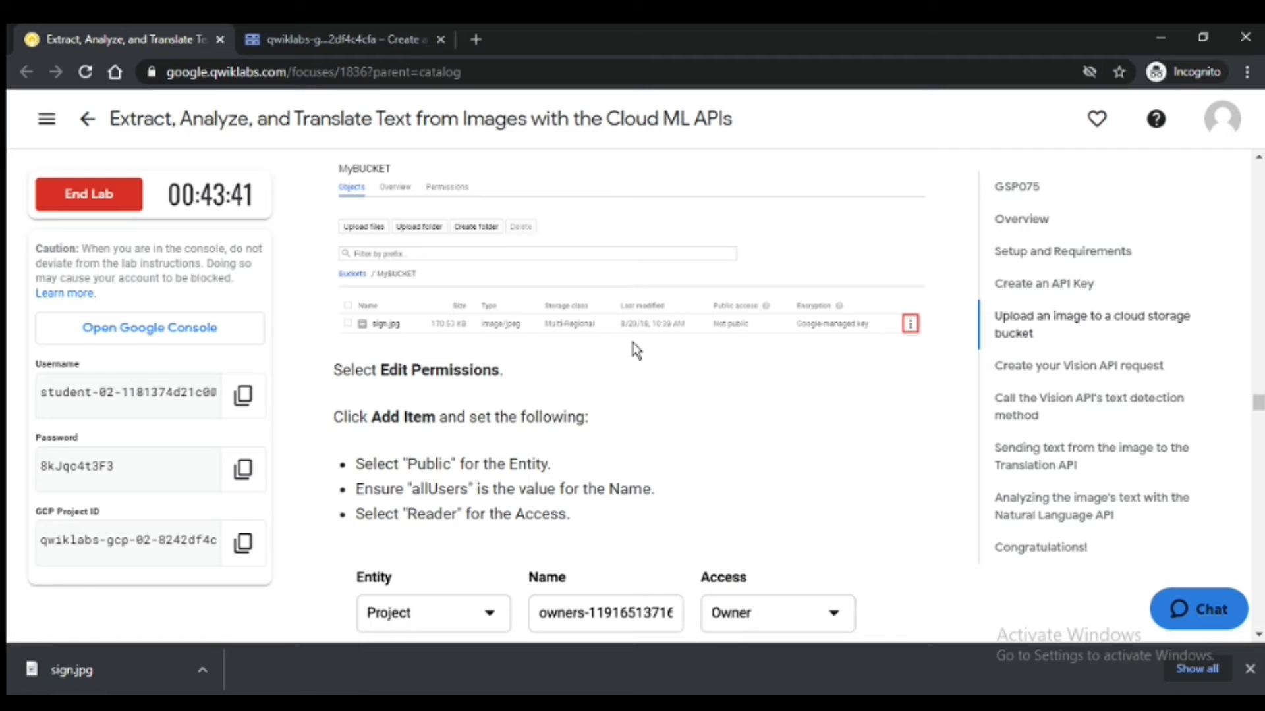
pyautogui.scroll(-1, 453, 403)
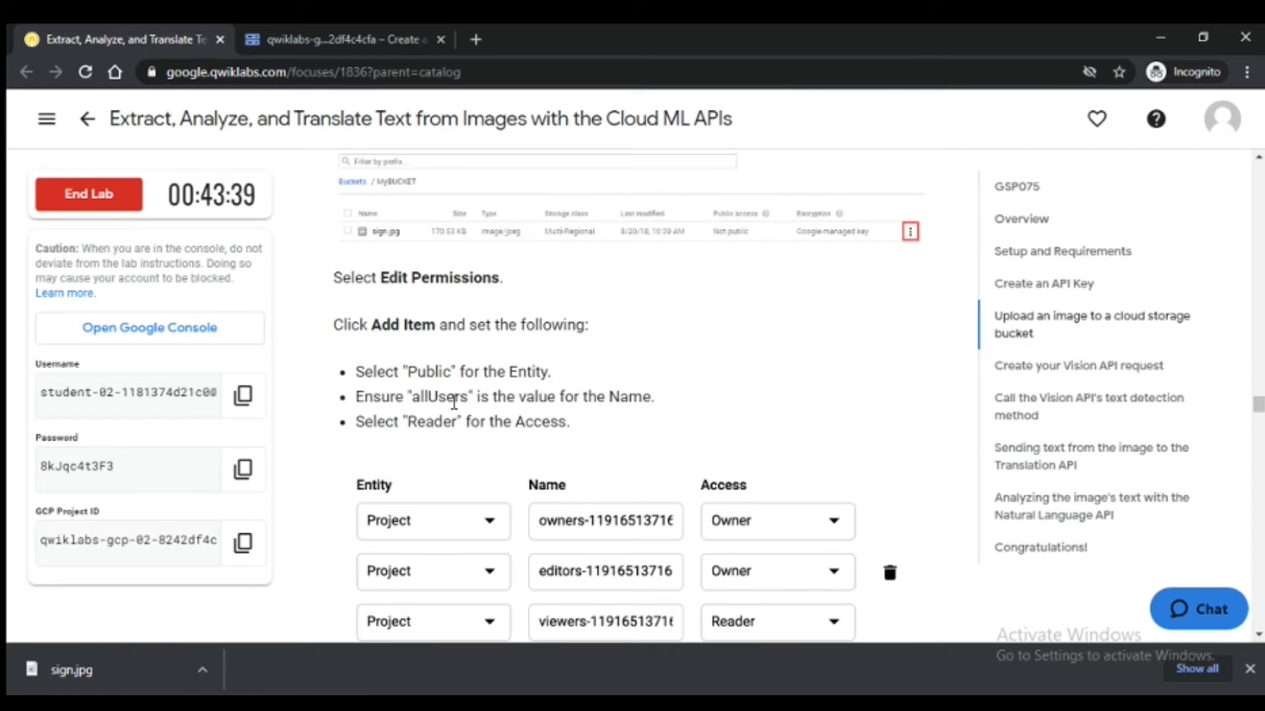
# Step: Recheck the lab's permission instructions and open the permissions of sign.jpg in the bucket for editing
pyautogui.scroll(-2, 454, 403)
pyautogui.scroll(2, 452, 401)
pyautogui.scroll(1, 452, 402)
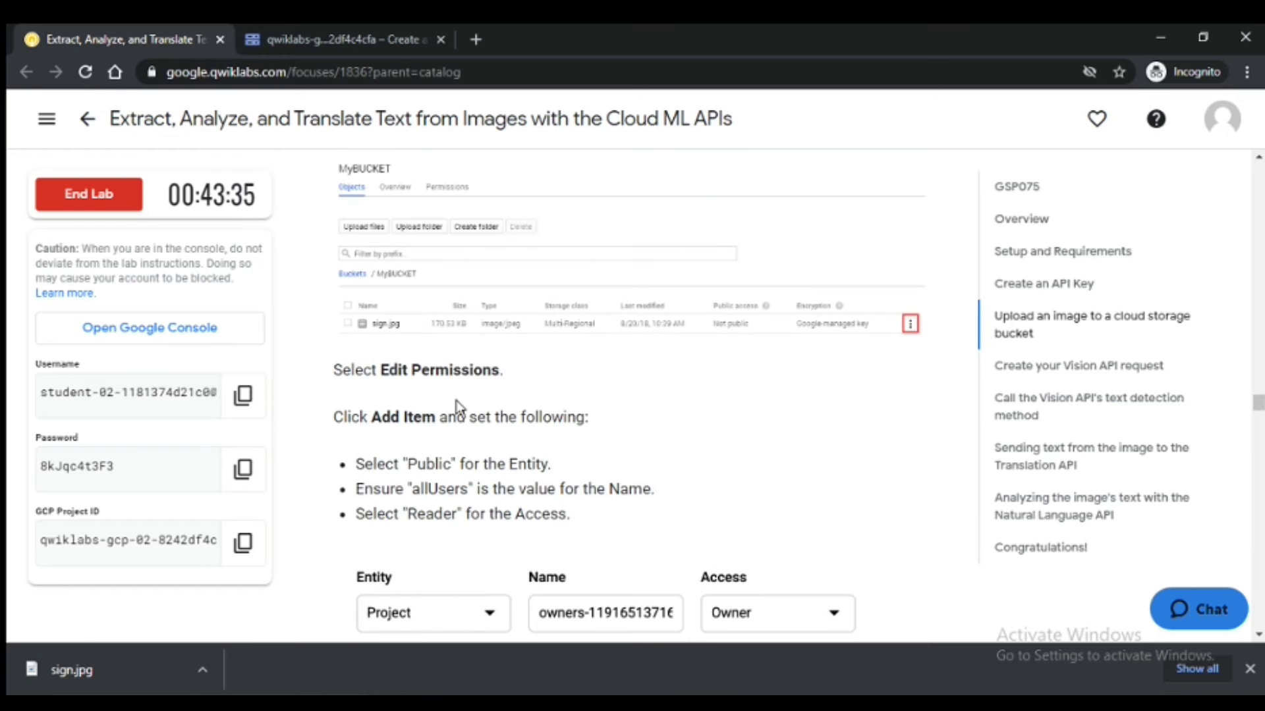
pyautogui.click(336, 40)
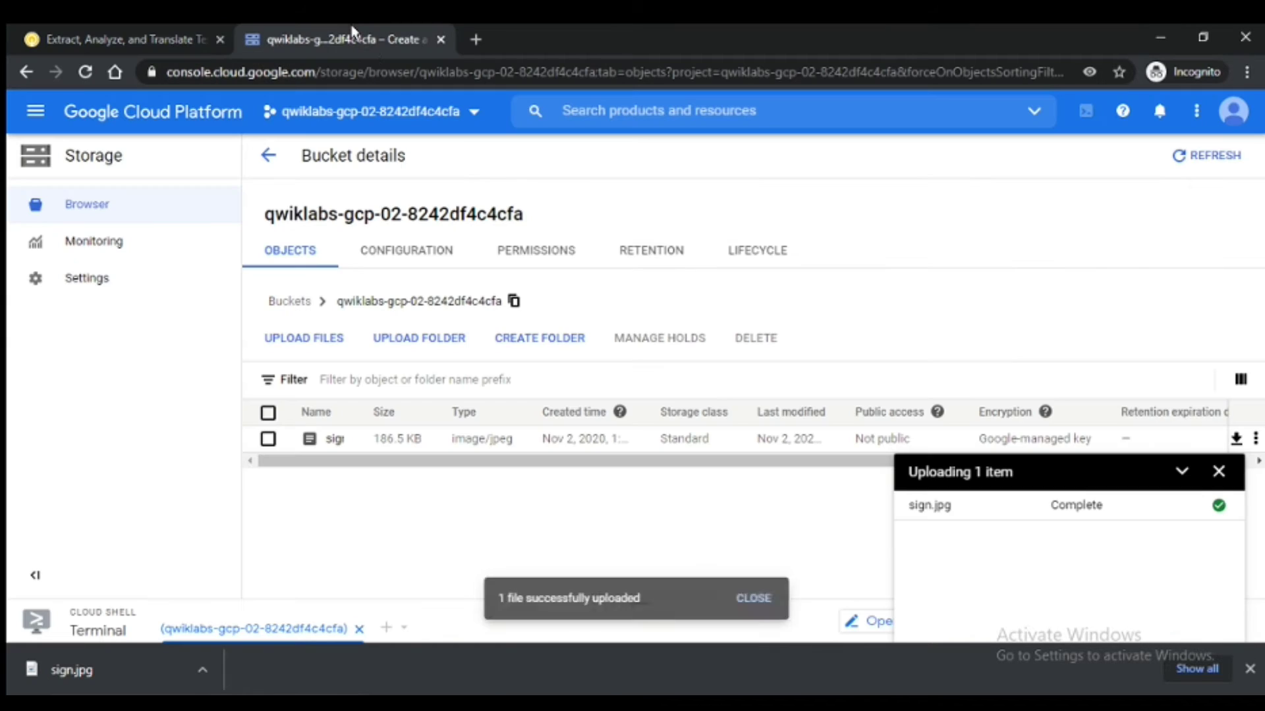
pyautogui.click(1218, 471)
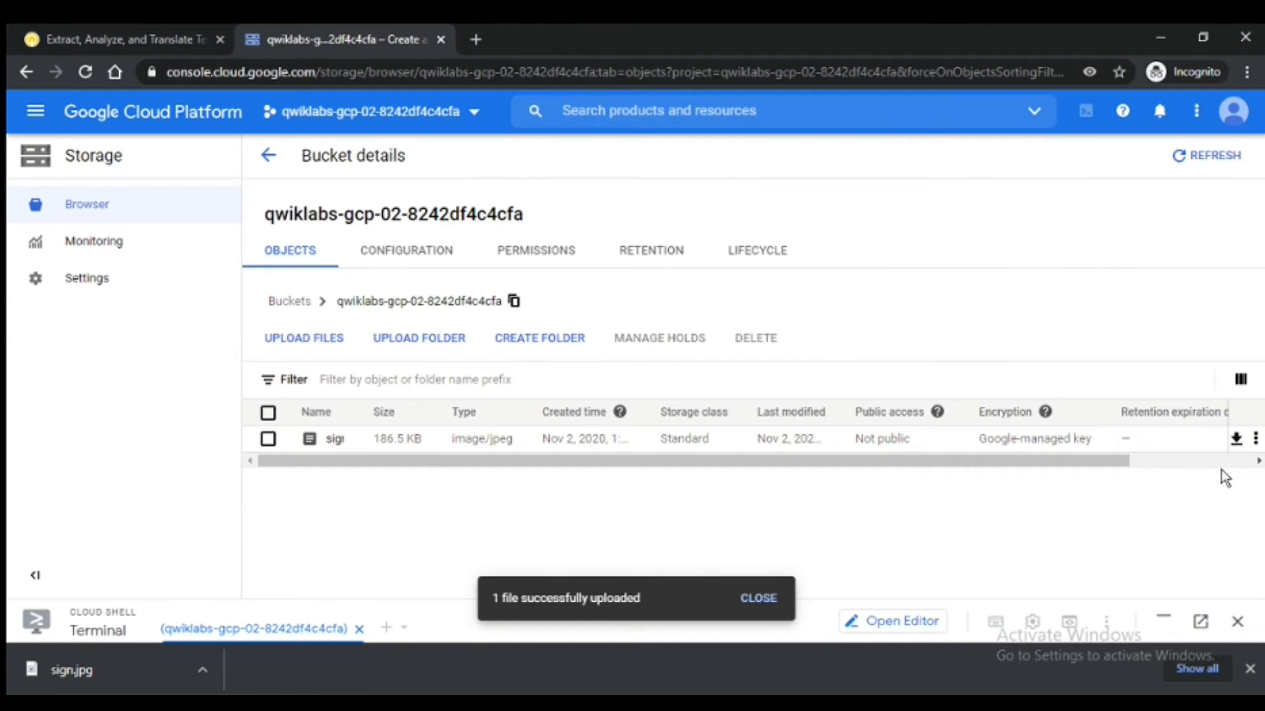
pyautogui.moveTo(1127, 461); pyautogui.dragTo(1248, 461)
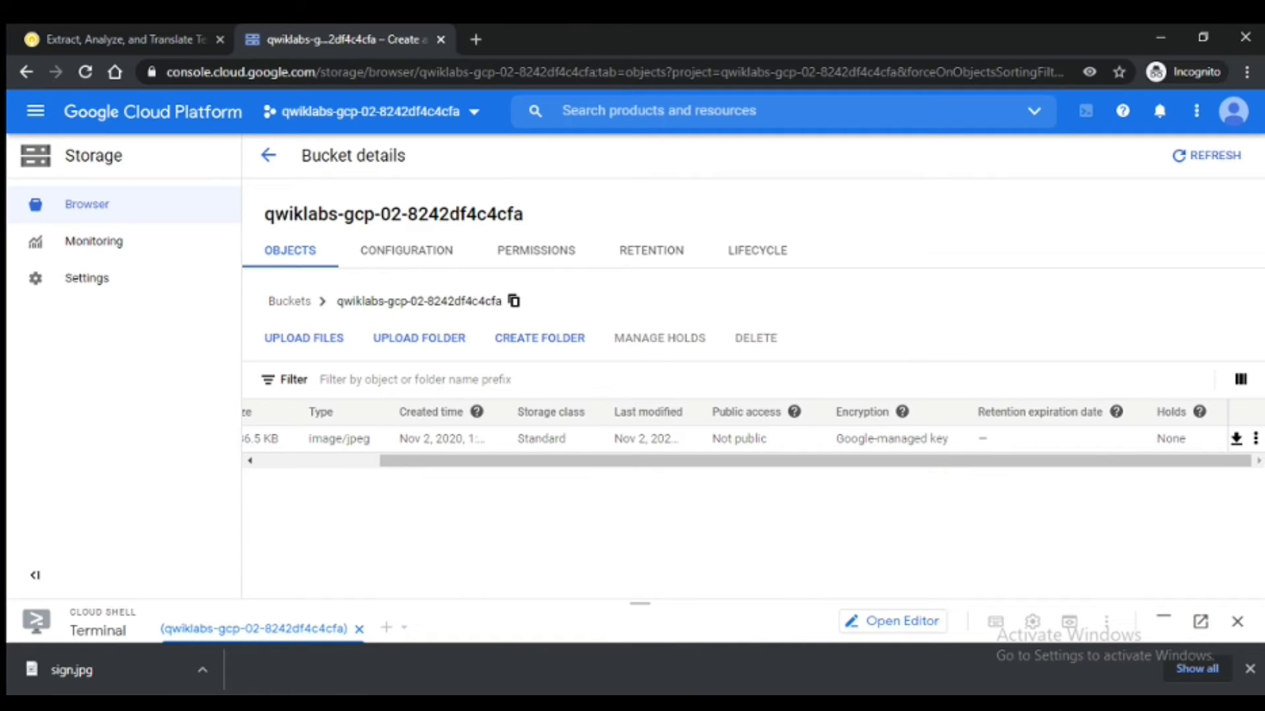
pyautogui.click(1255, 438)
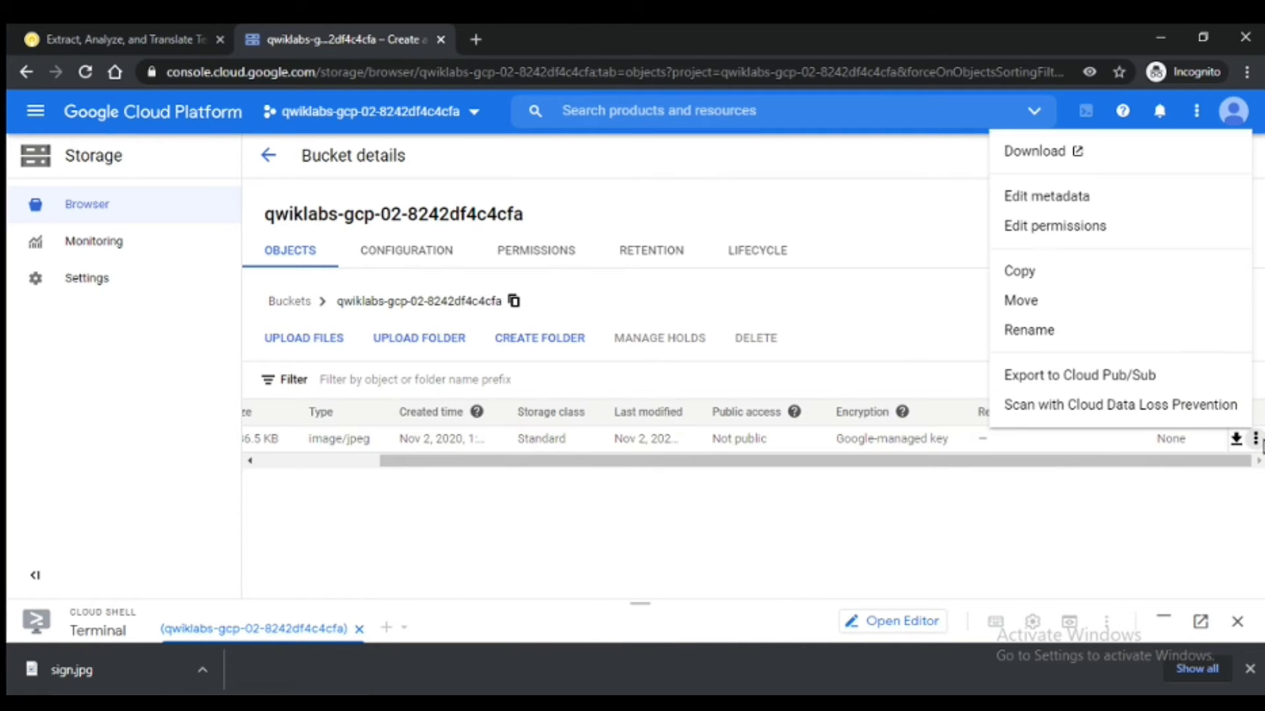
pyautogui.click(1066, 230)
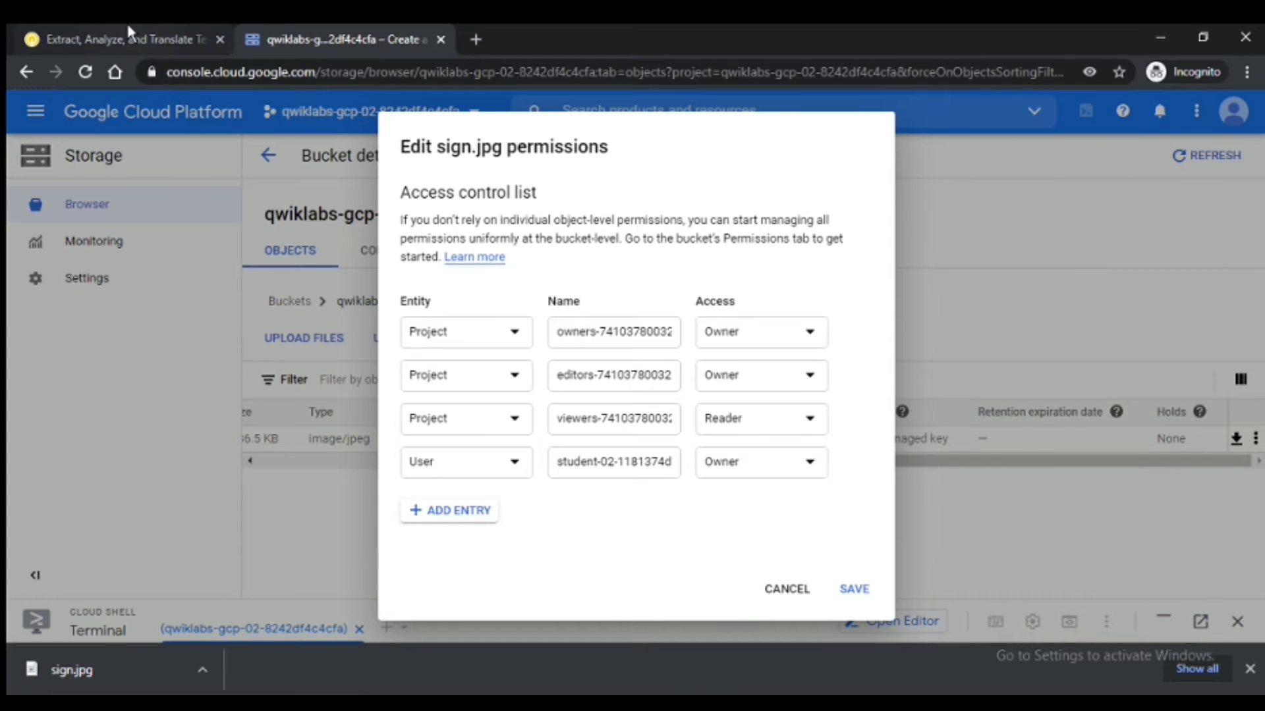
# Step: Following the lab's example, change the User entry in sign.jpg's access control list to Public, allUsers, with Reader access, and save
pyautogui.click(125, 39)
pyautogui.scroll(-5, 666, 414)
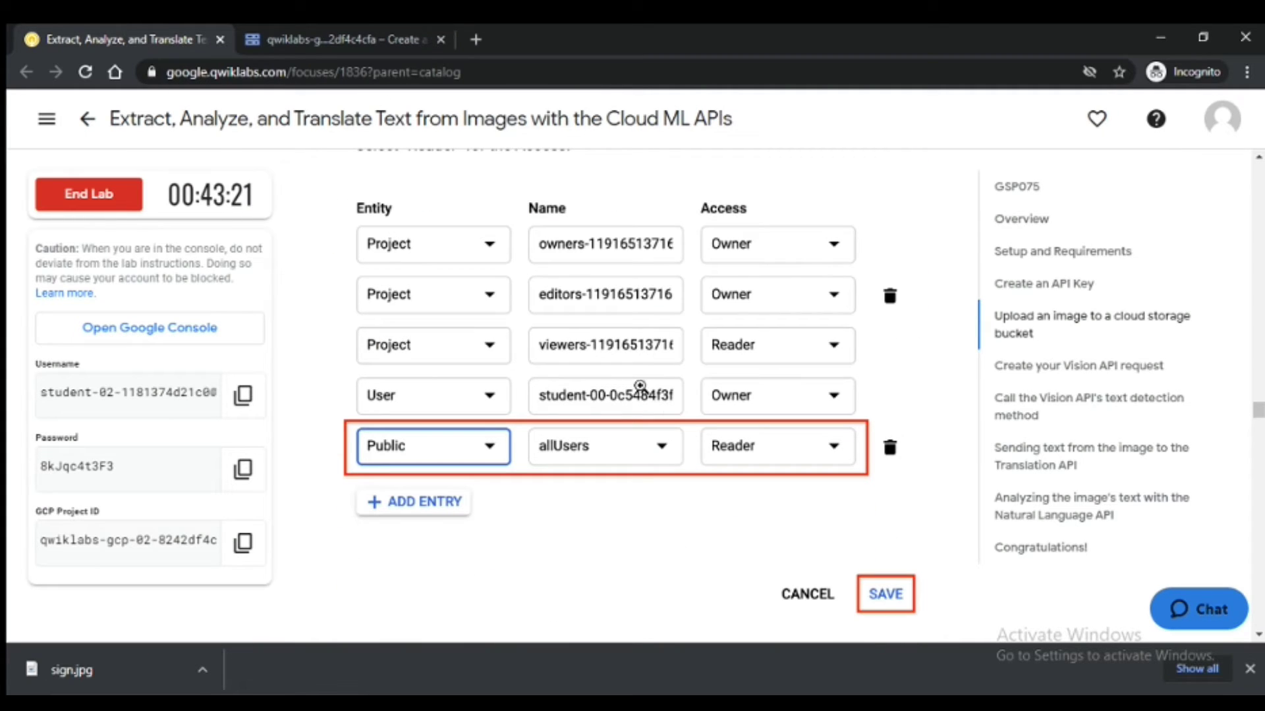
pyautogui.click(377, 30)
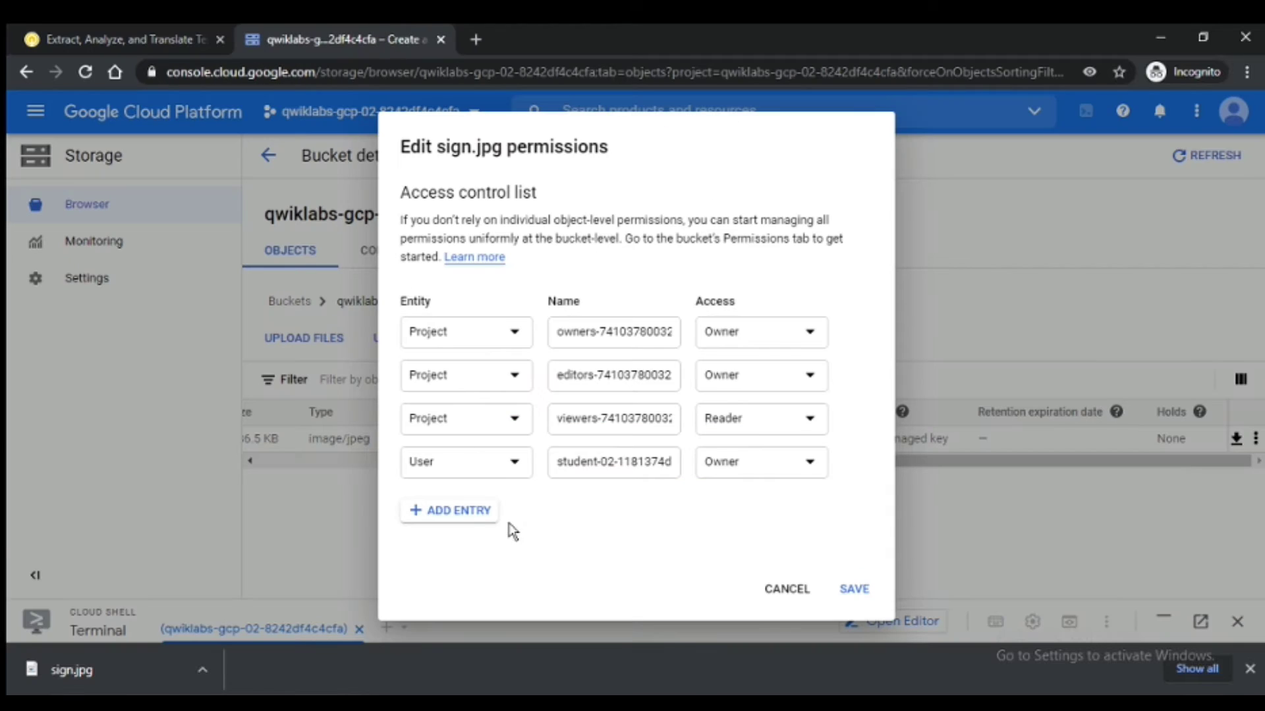
pyautogui.click(511, 461)
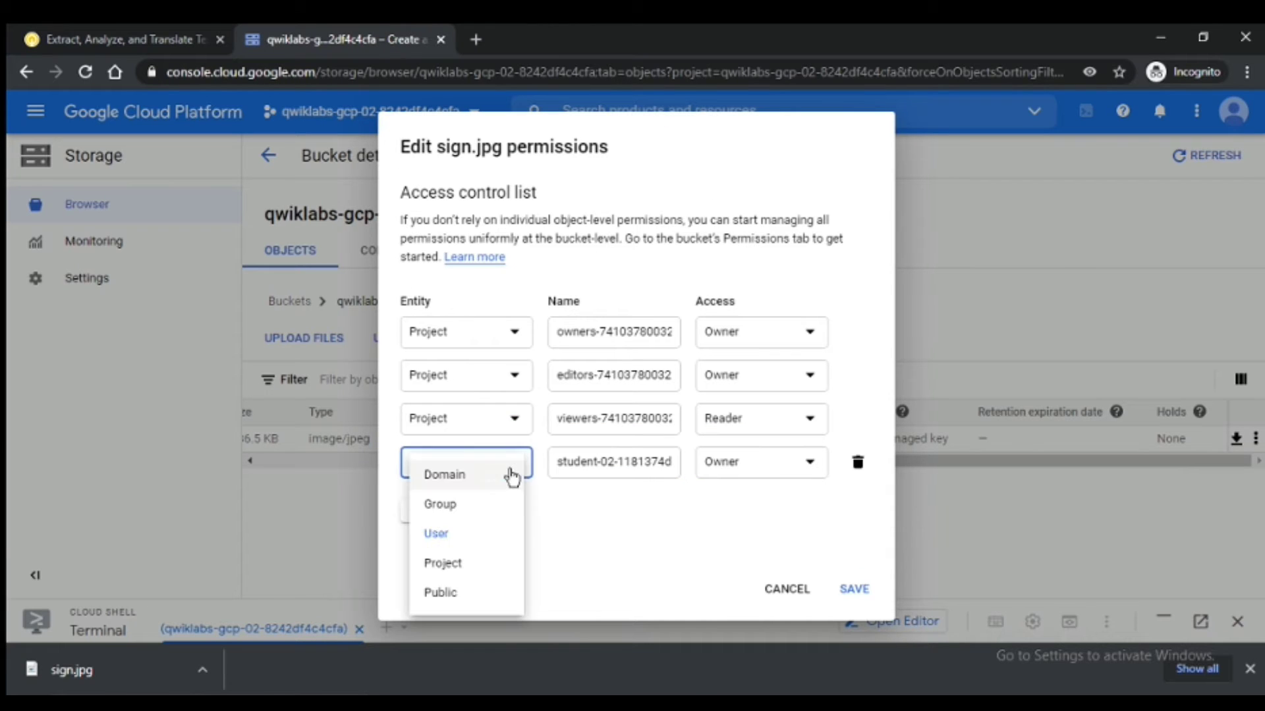
pyautogui.click(480, 594)
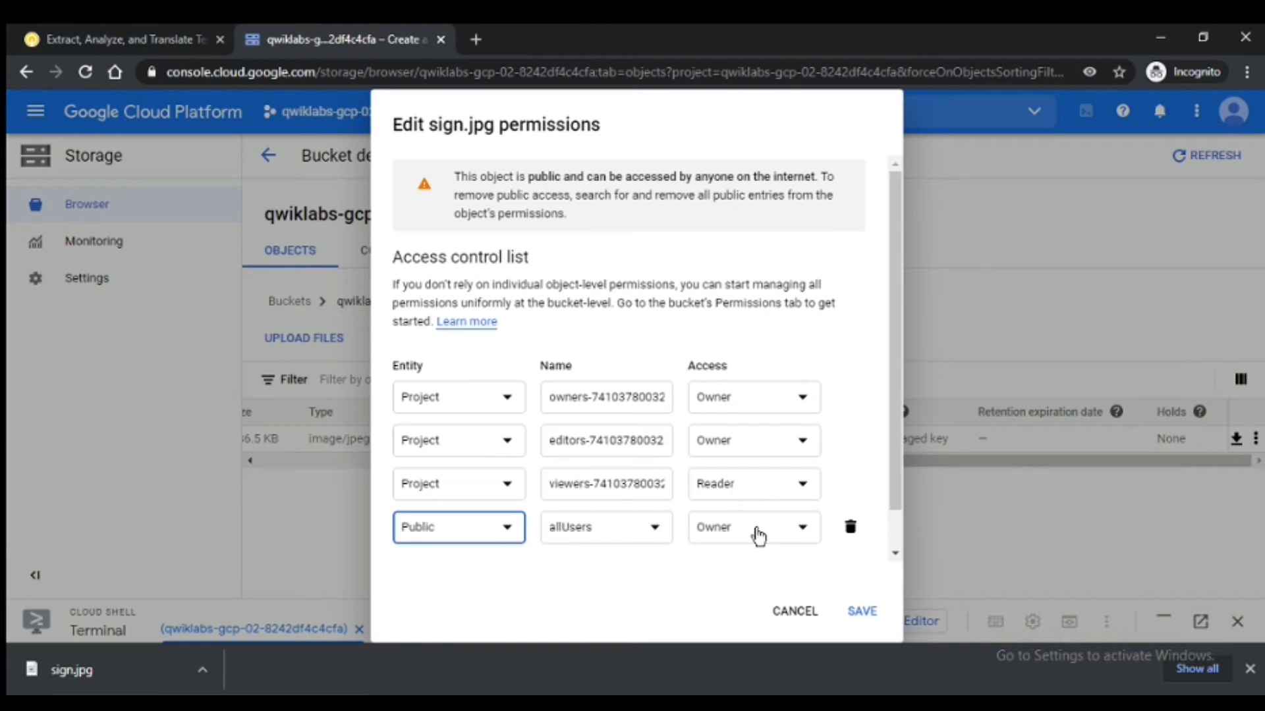
pyautogui.click(775, 528)
pyautogui.click(756, 544)
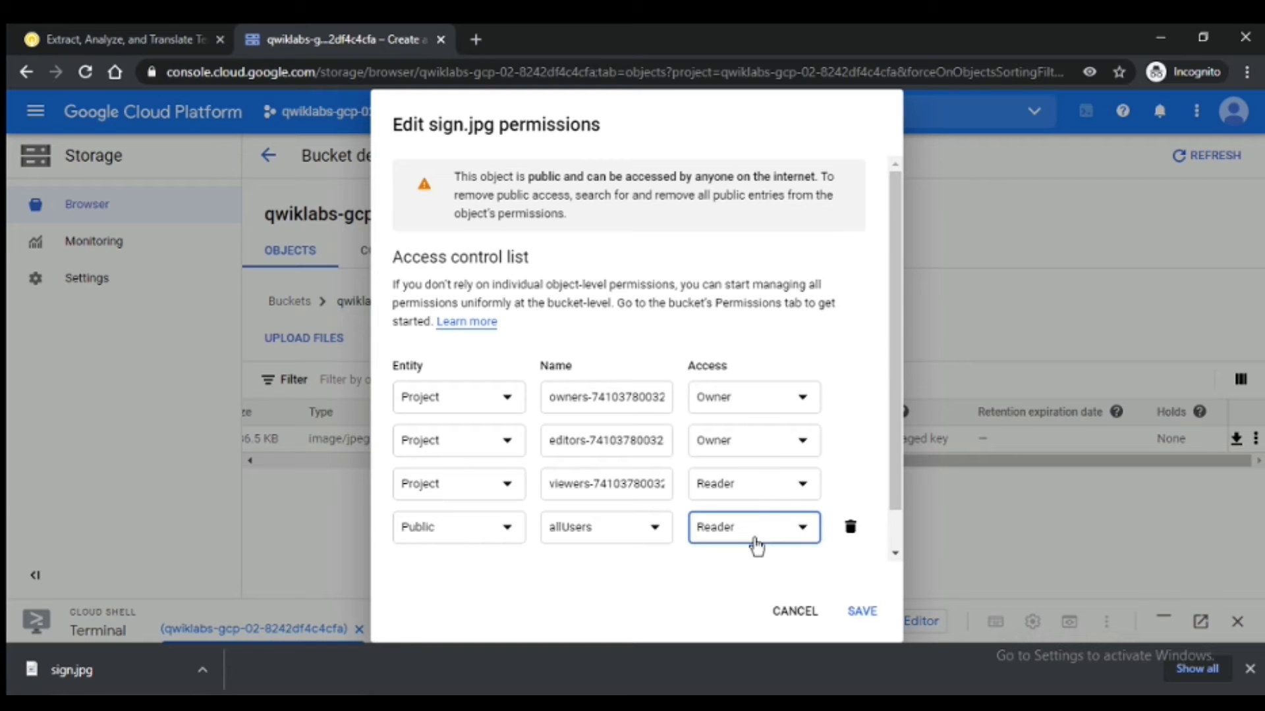
pyautogui.click(864, 616)
# Step: Read the lab's section on creating the Vision API request, including the code for ocr-request.json
pyautogui.click(125, 38)
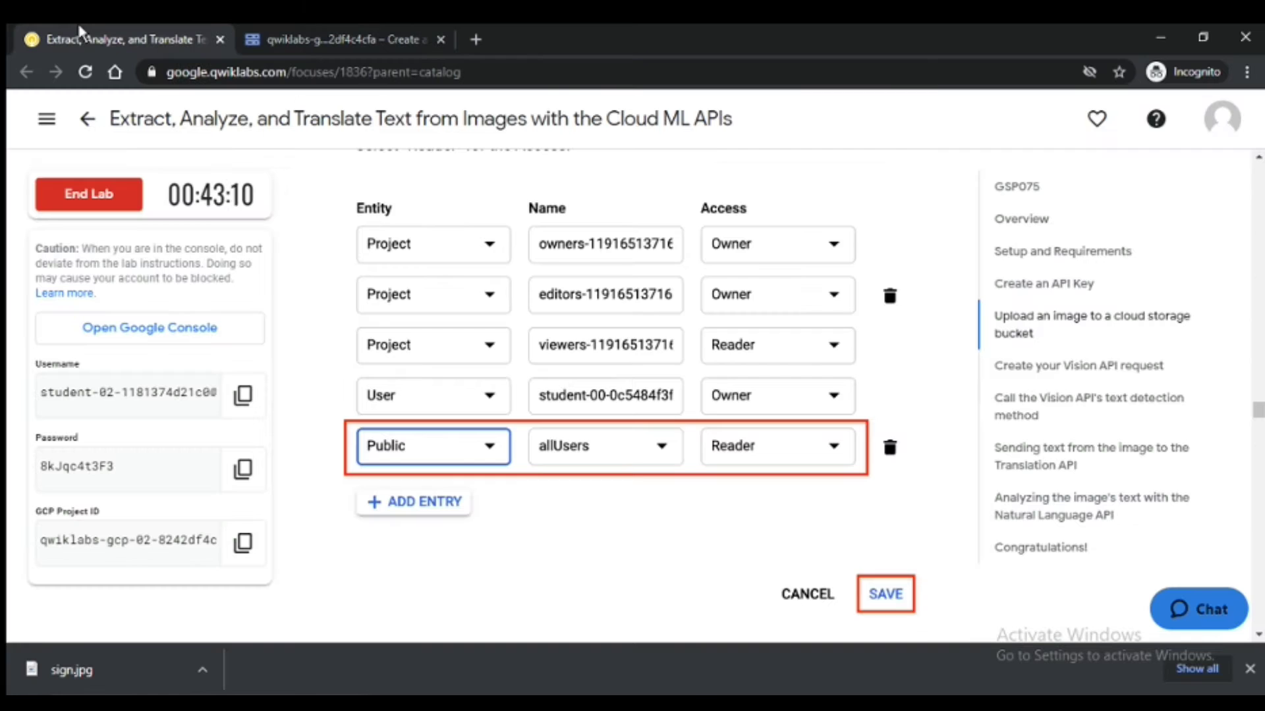
pyautogui.scroll(-5, 692, 336)
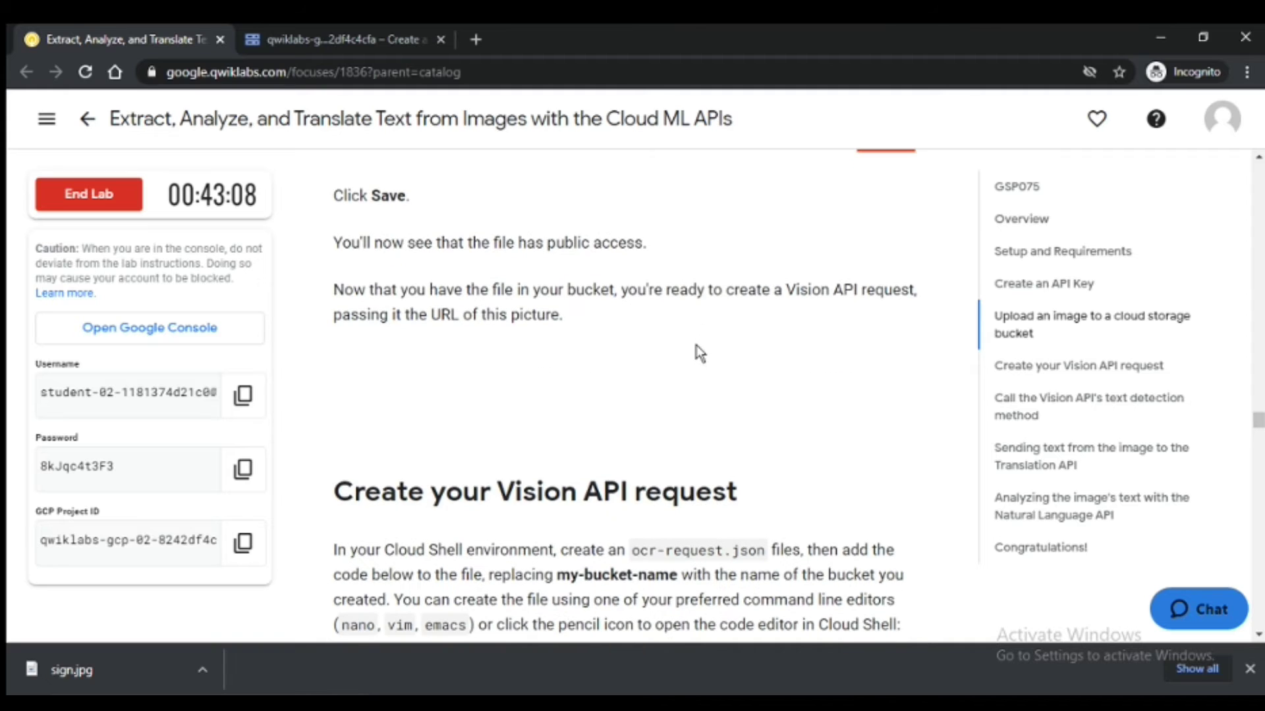
pyautogui.scroll(-4, 678, 390)
pyautogui.scroll(-1, 679, 389)
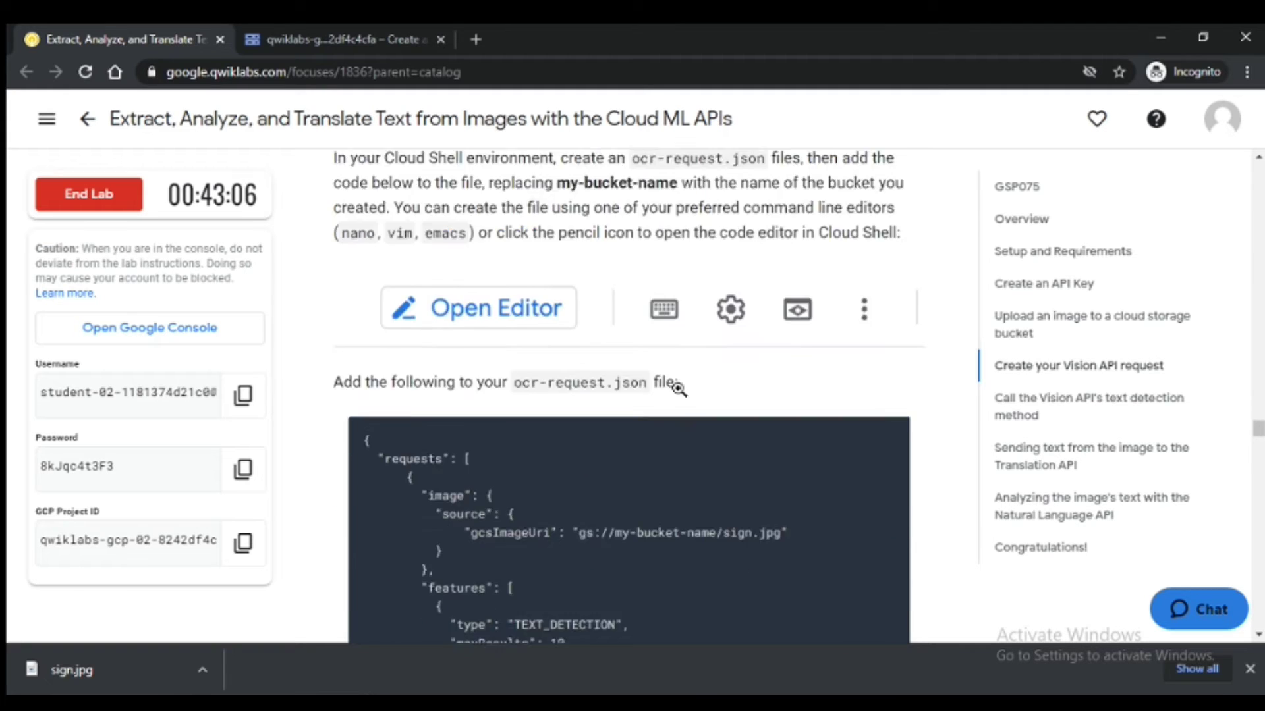
pyautogui.scroll(1, 675, 391)
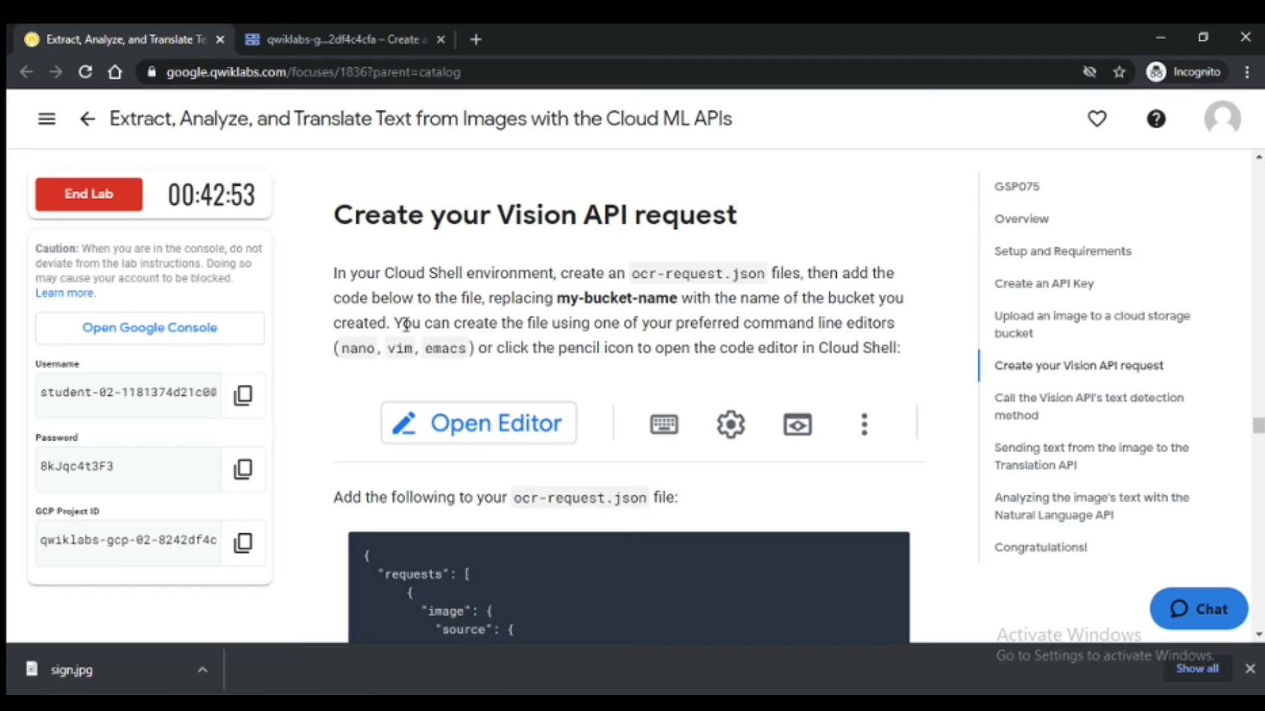
pyautogui.scroll(-7, 380, 322)
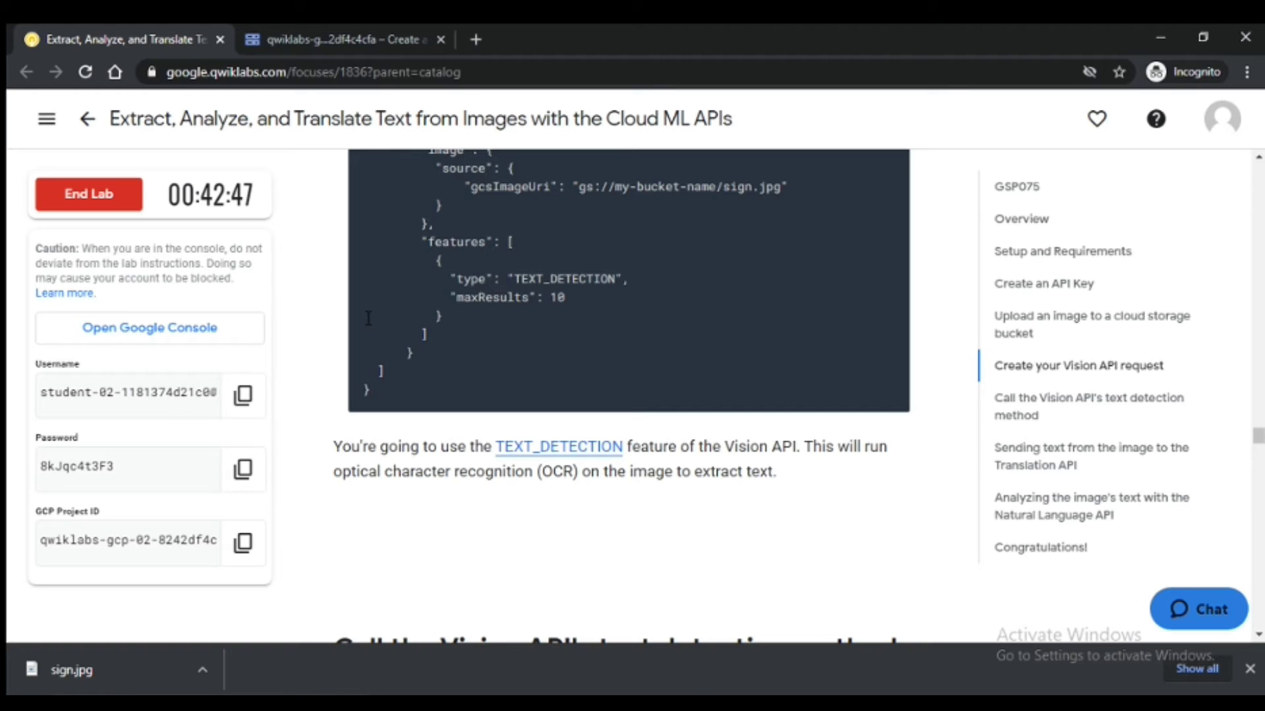
pyautogui.scroll(6, 368, 319)
pyautogui.scroll(-3, 368, 319)
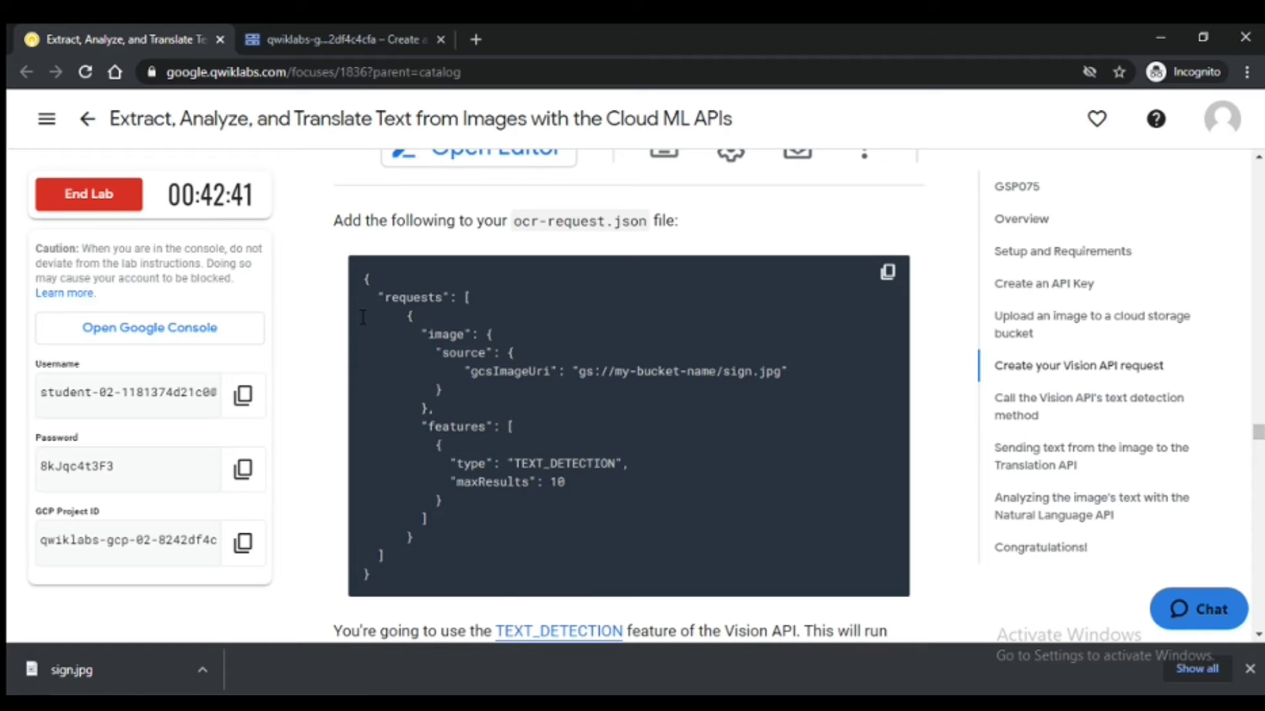
pyautogui.scroll(2, 363, 318)
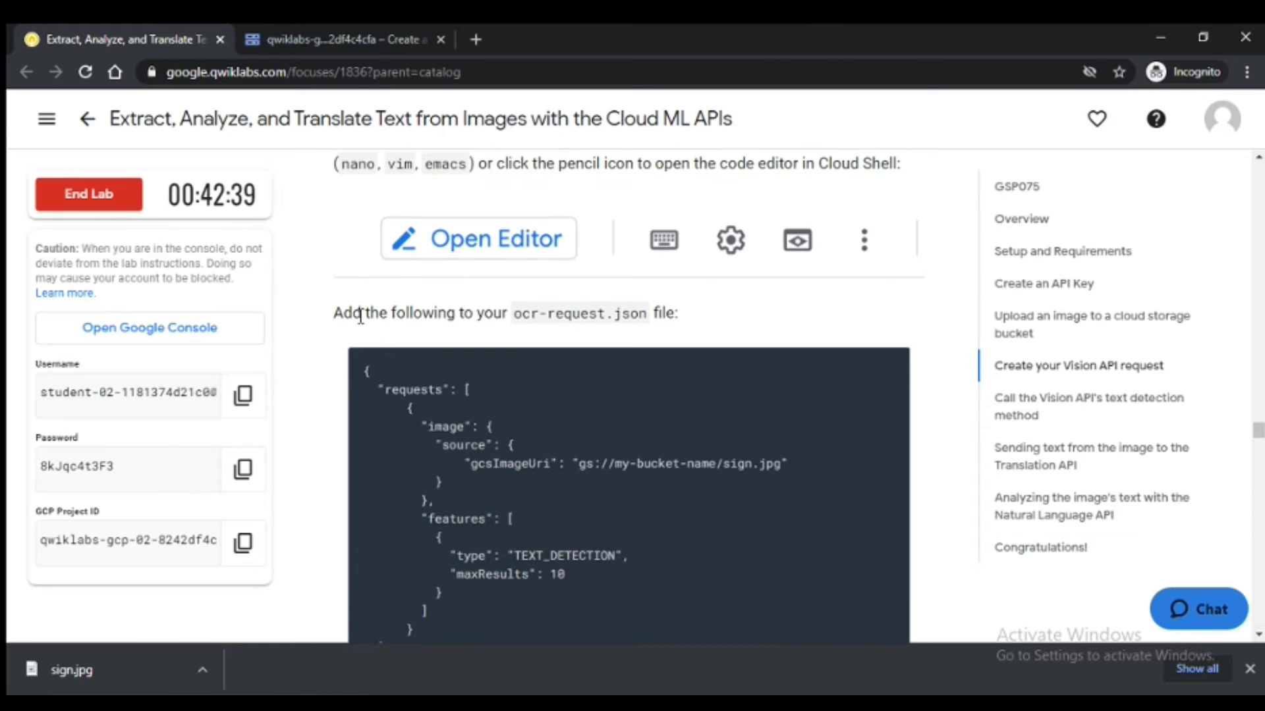
pyautogui.scroll(4, 359, 318)
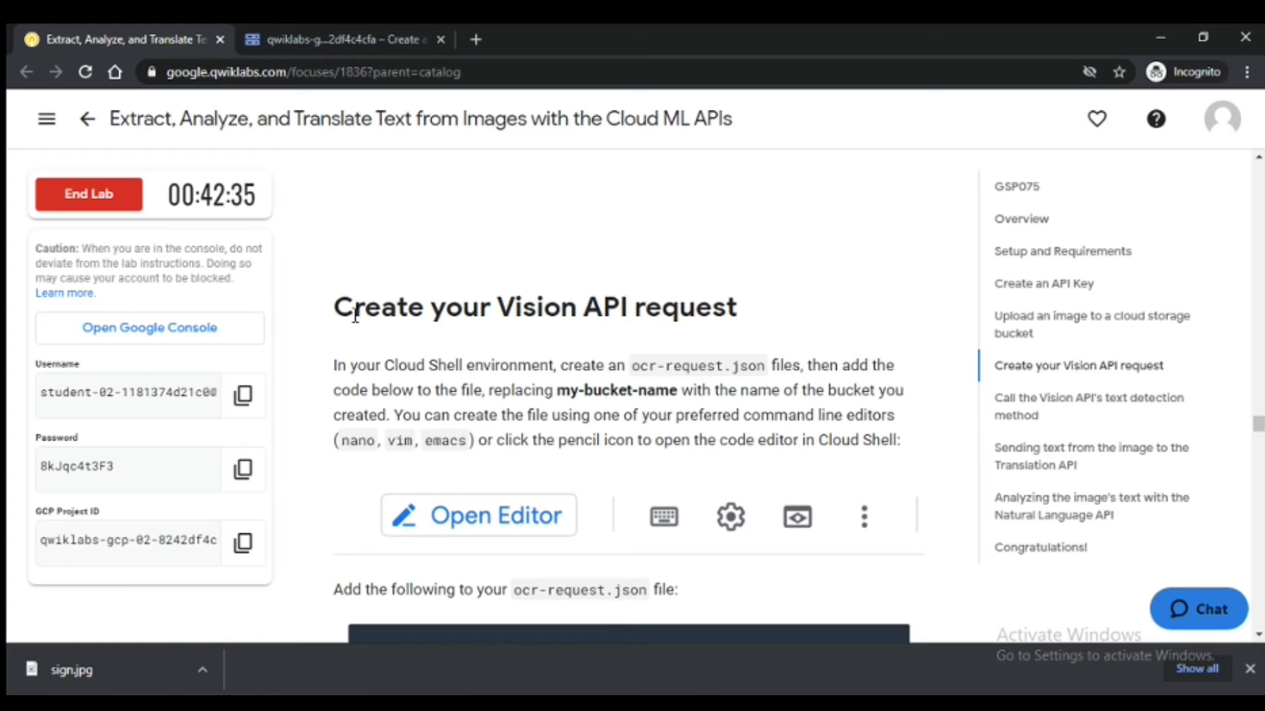
pyautogui.scroll(-3, 354, 403)
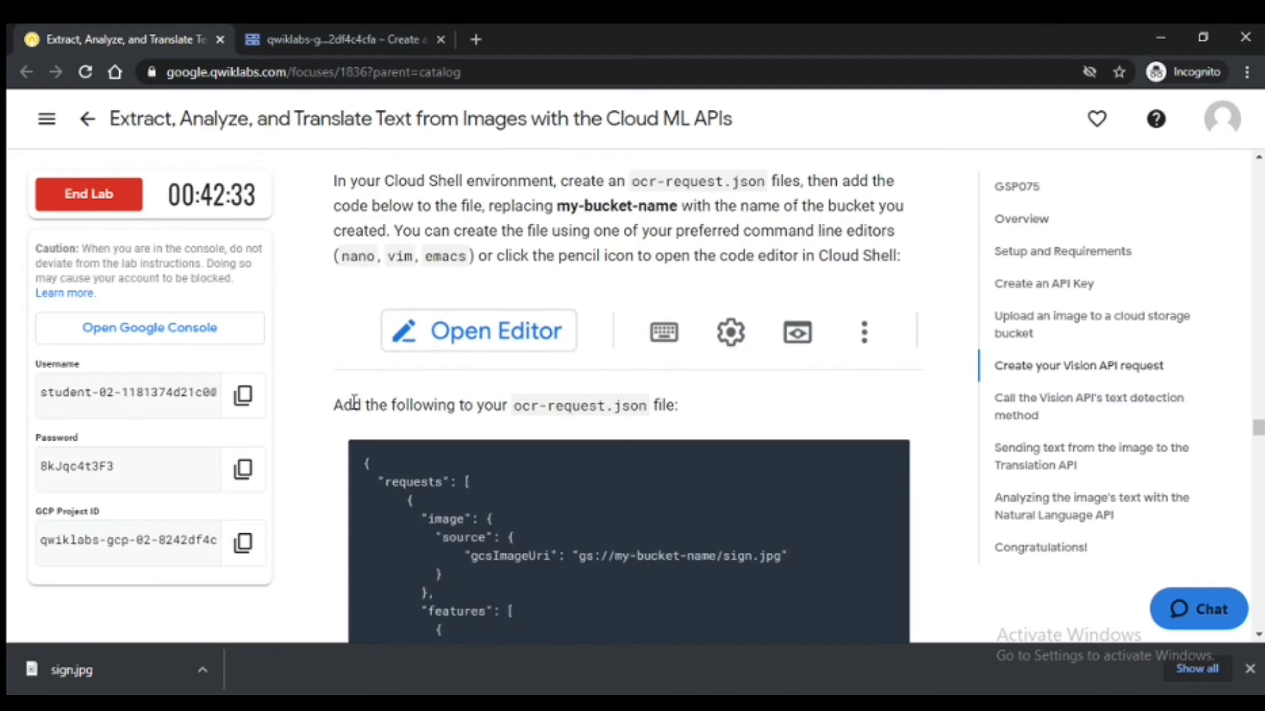
pyautogui.scroll(-1, 354, 401)
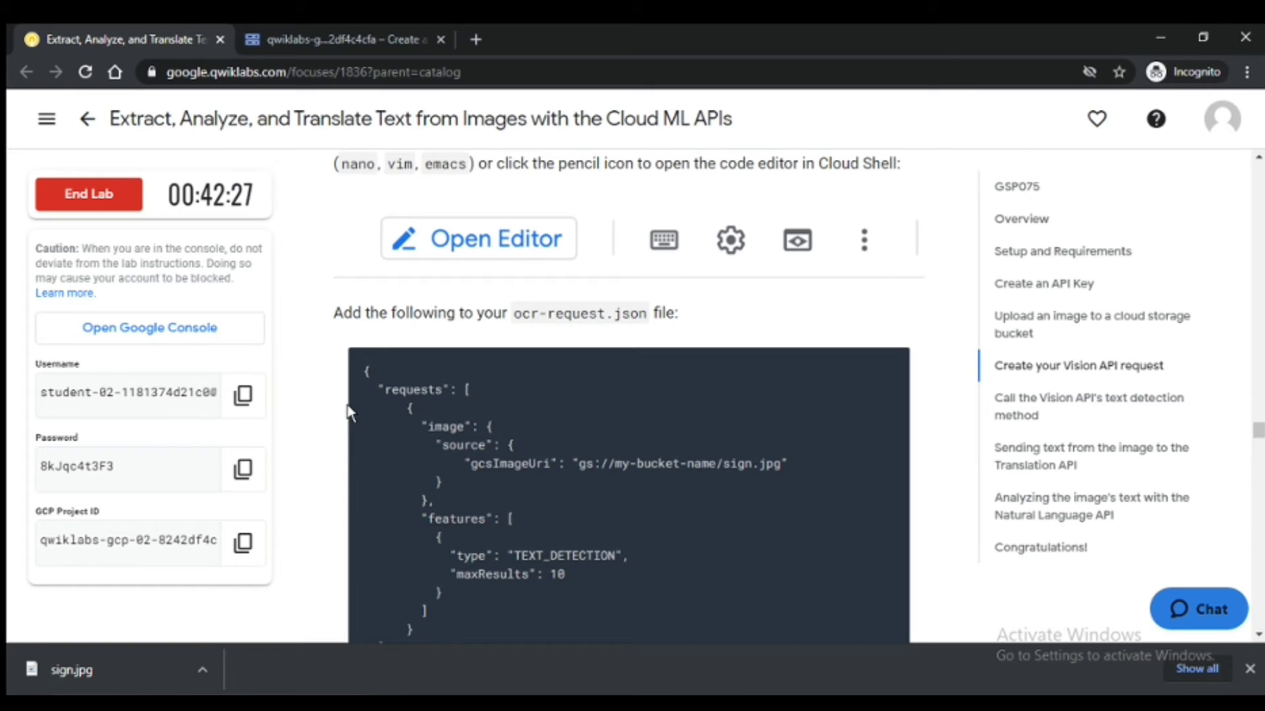
pyautogui.scroll(3, 612, 366)
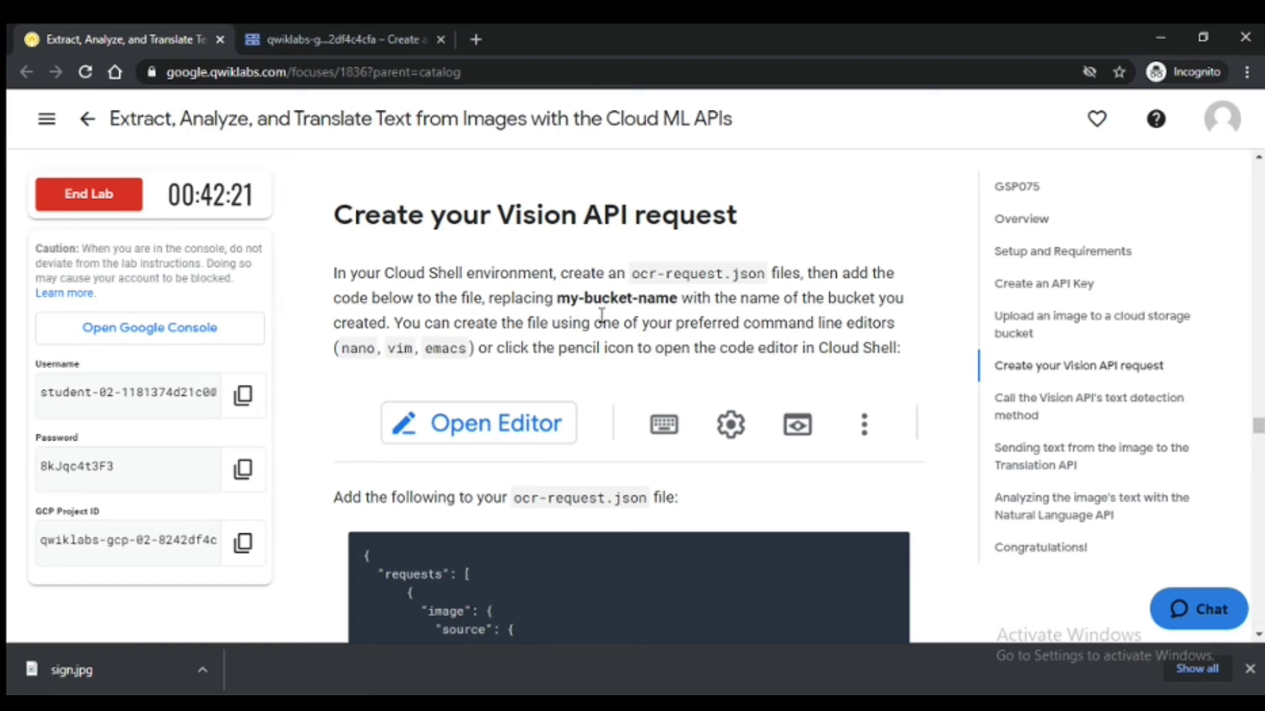
pyautogui.scroll(-3, 626, 321)
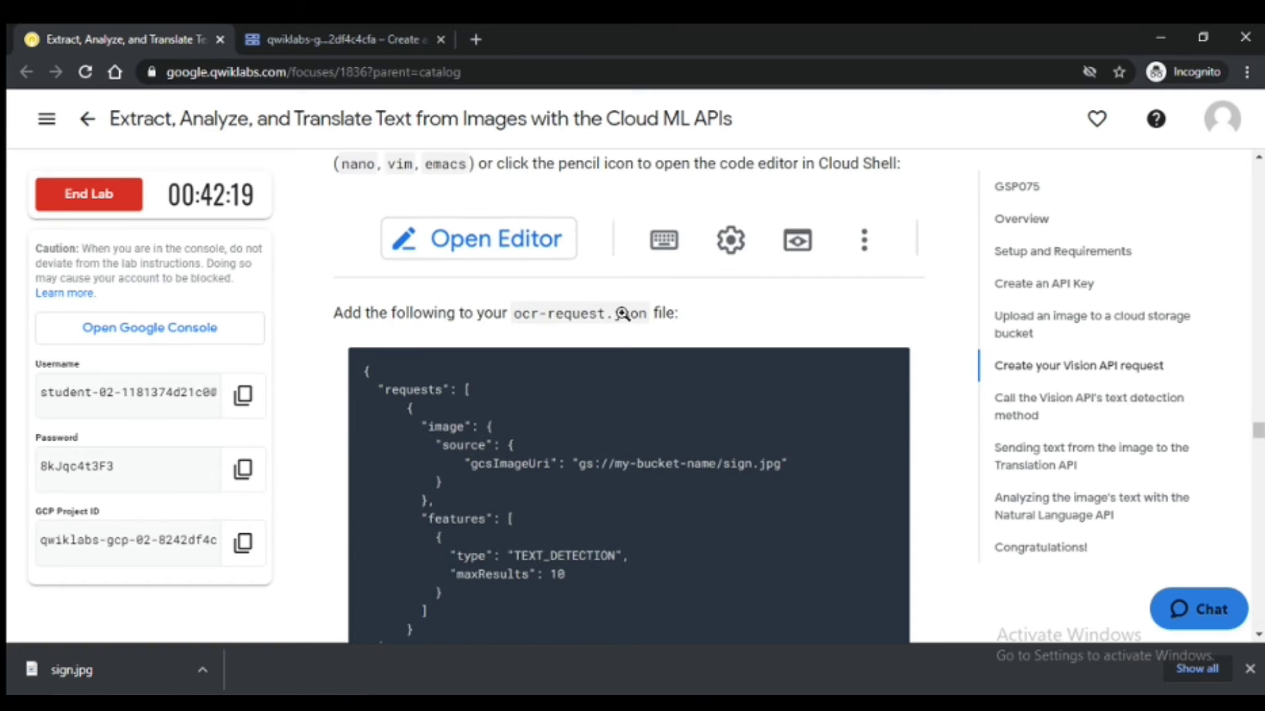
pyautogui.scroll(1, 626, 321)
# Step: Return to the bucket page, close the browser's download bar and enlarge the Cloud Shell terminal
pyautogui.click(353, 60)
pyautogui.click(349, 39)
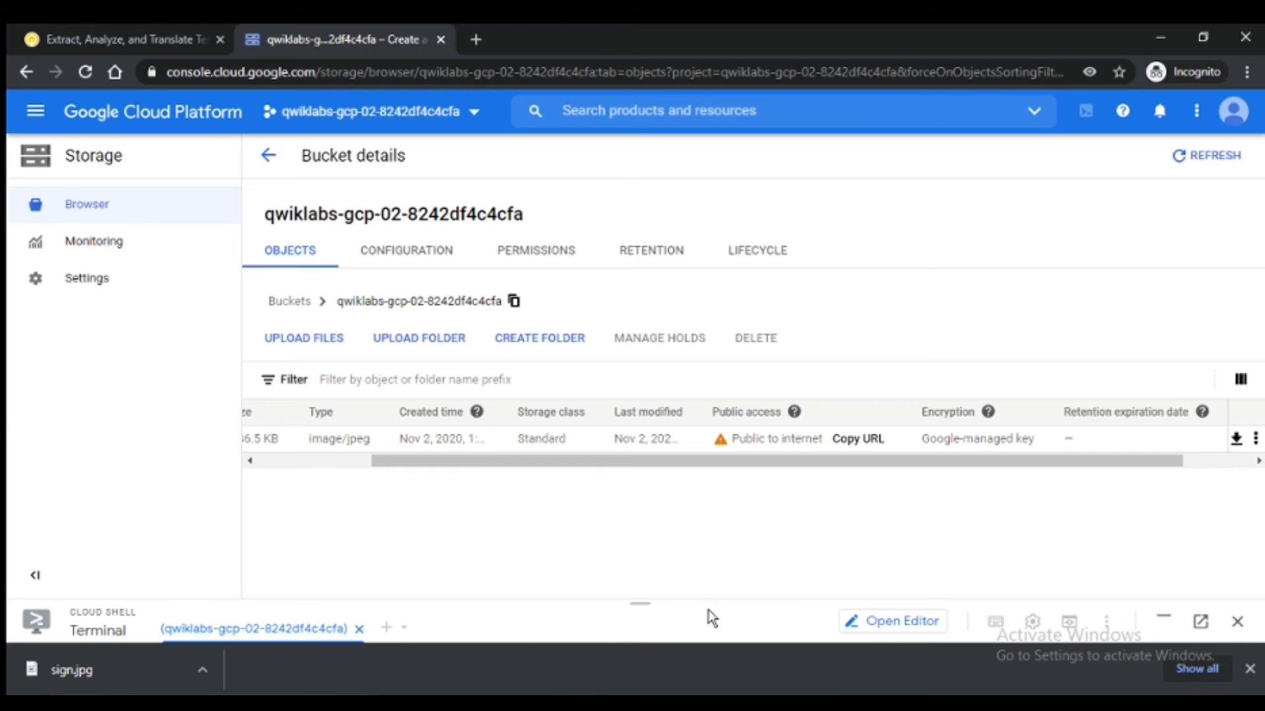
pyautogui.click(1250, 669)
pyautogui.moveTo(636, 649); pyautogui.dragTo(691, 410)
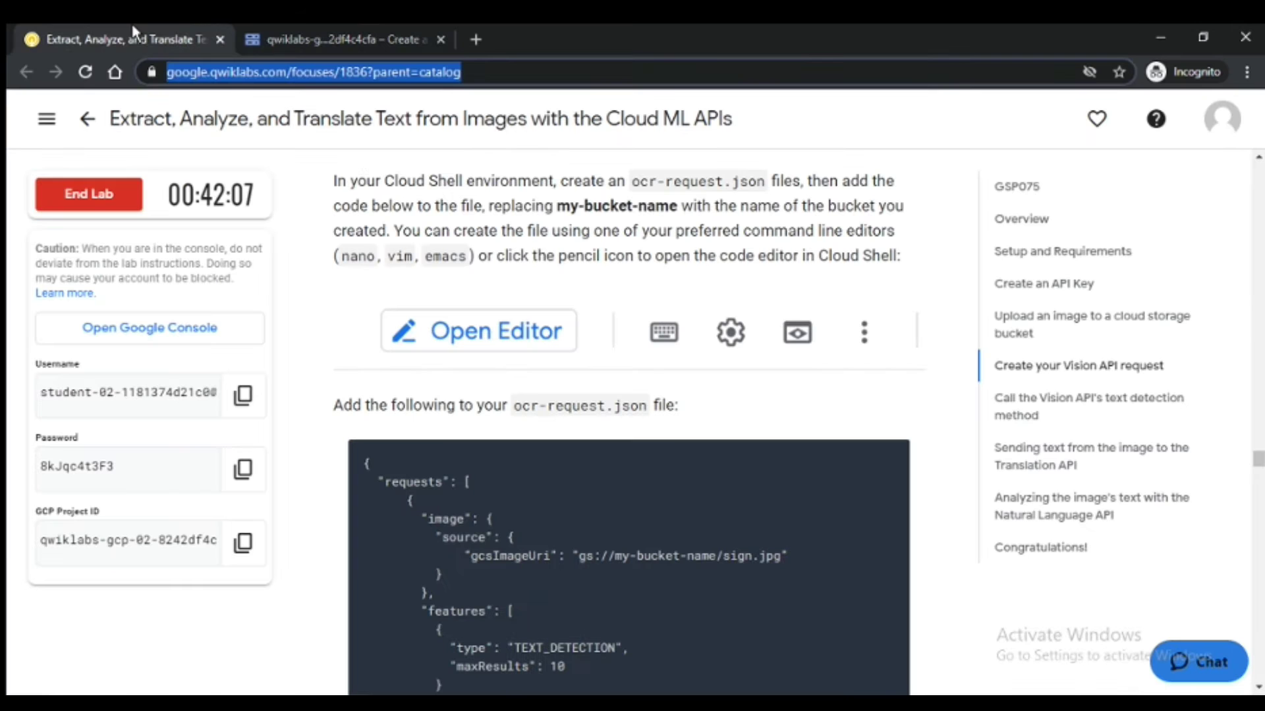
# Step: Copy the file name ocr-request.json from the lab instructions and open it as a new file with nano in Cloud Shell
pyautogui.click(132, 38)
pyautogui.moveTo(634, 188); pyautogui.dragTo(761, 187)
pyautogui.hotkey('ctrl', 'c')
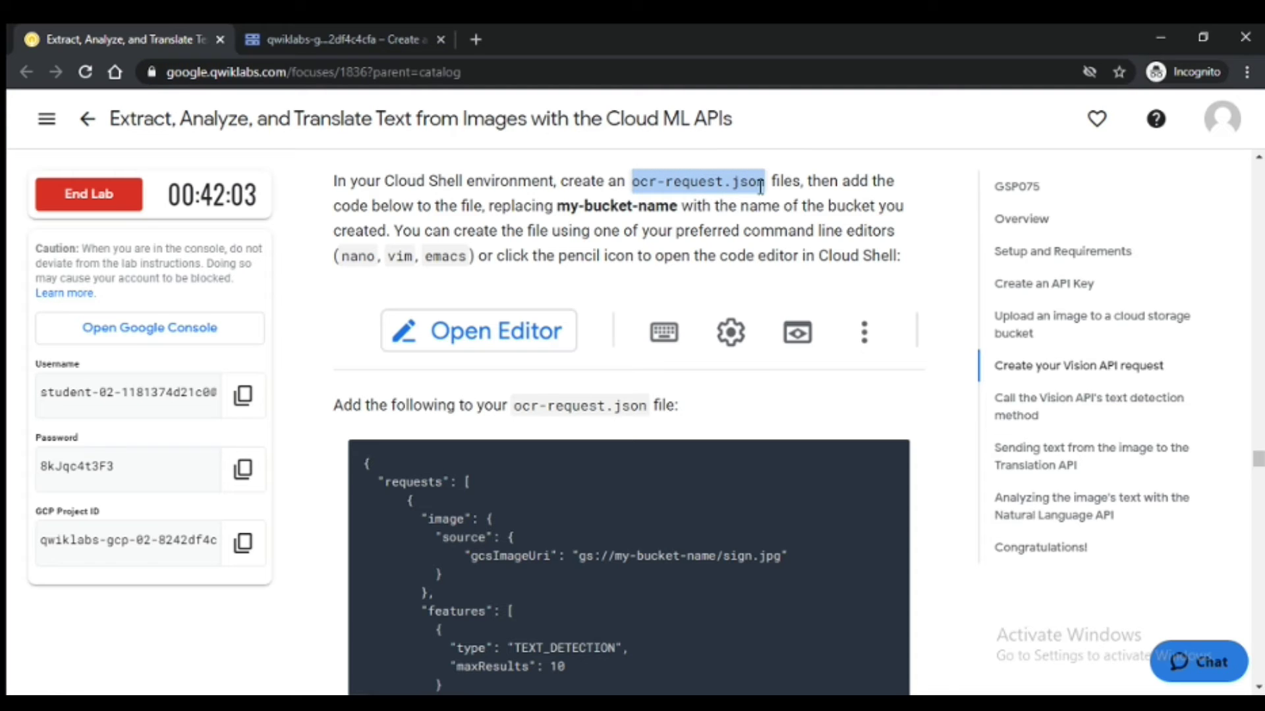
pyautogui.click(355, 26)
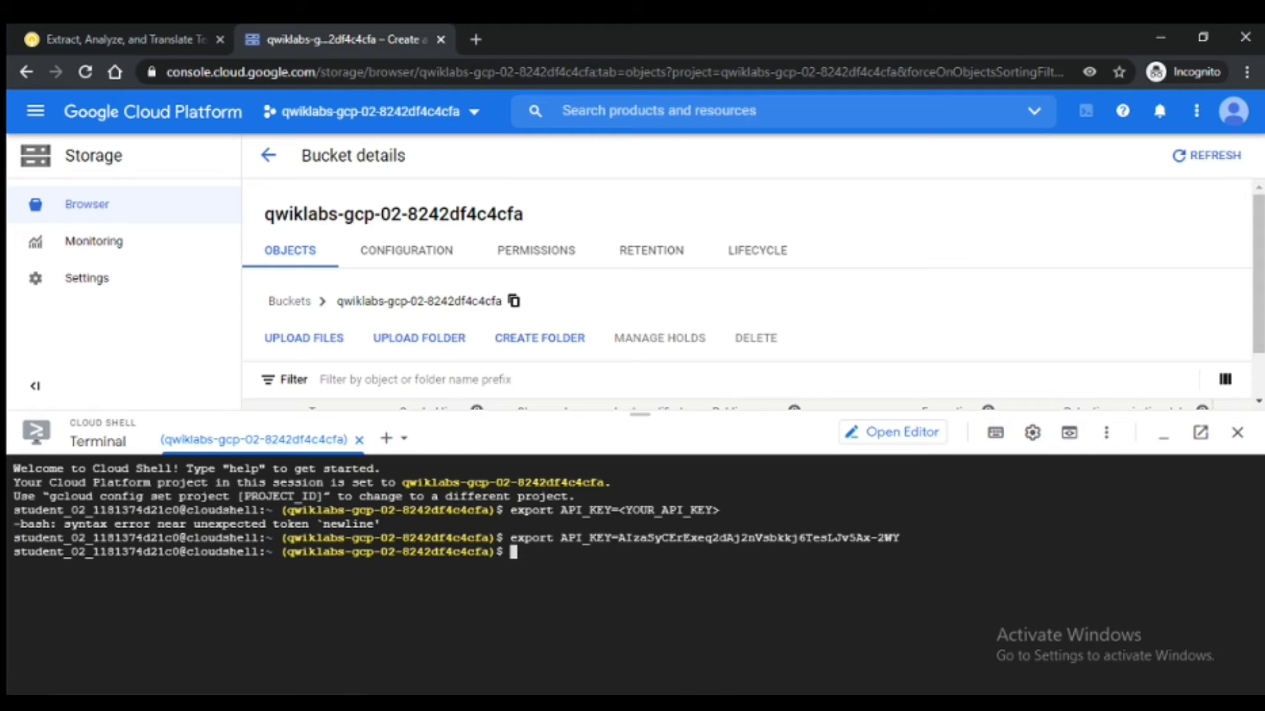
pyautogui.write('nano')
pyautogui.hotkey('ctrl', 'v')
pyautogui.press('Return')
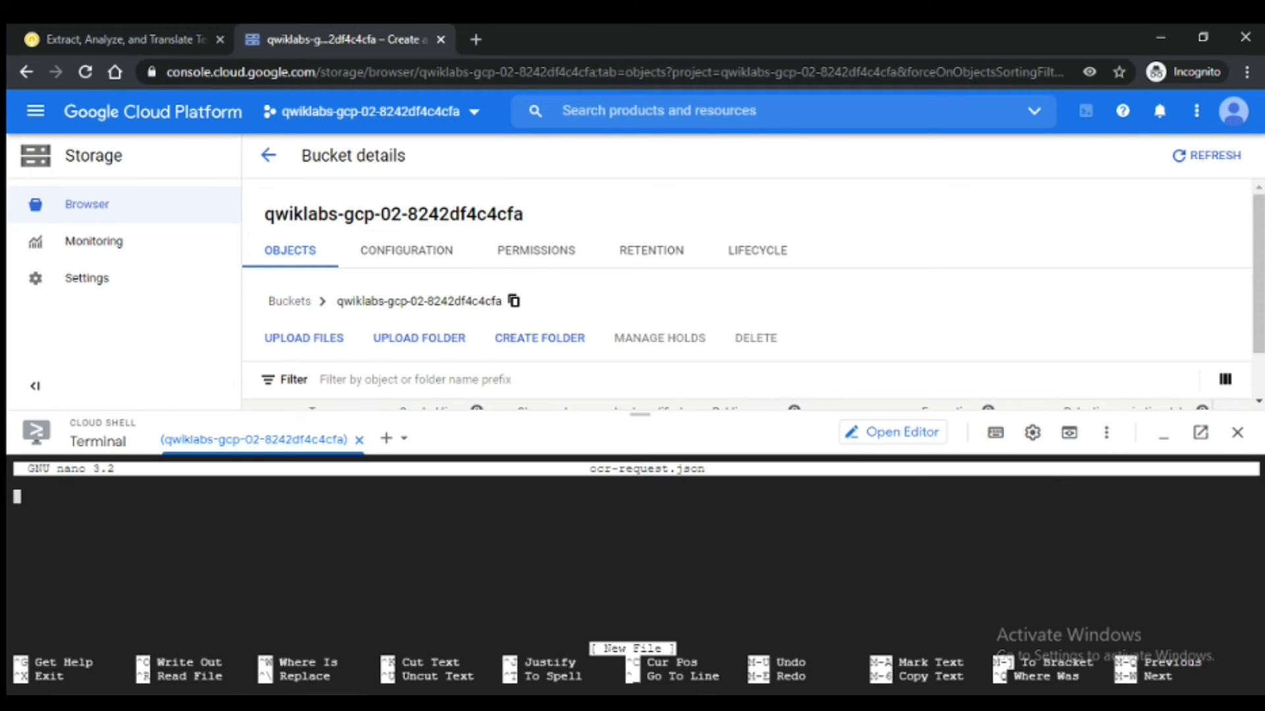
# Step: Copy the lab's JSON request code and paste it into ocr-request.json
pyautogui.click(165, 39)
pyautogui.scroll(-1, 860, 373)
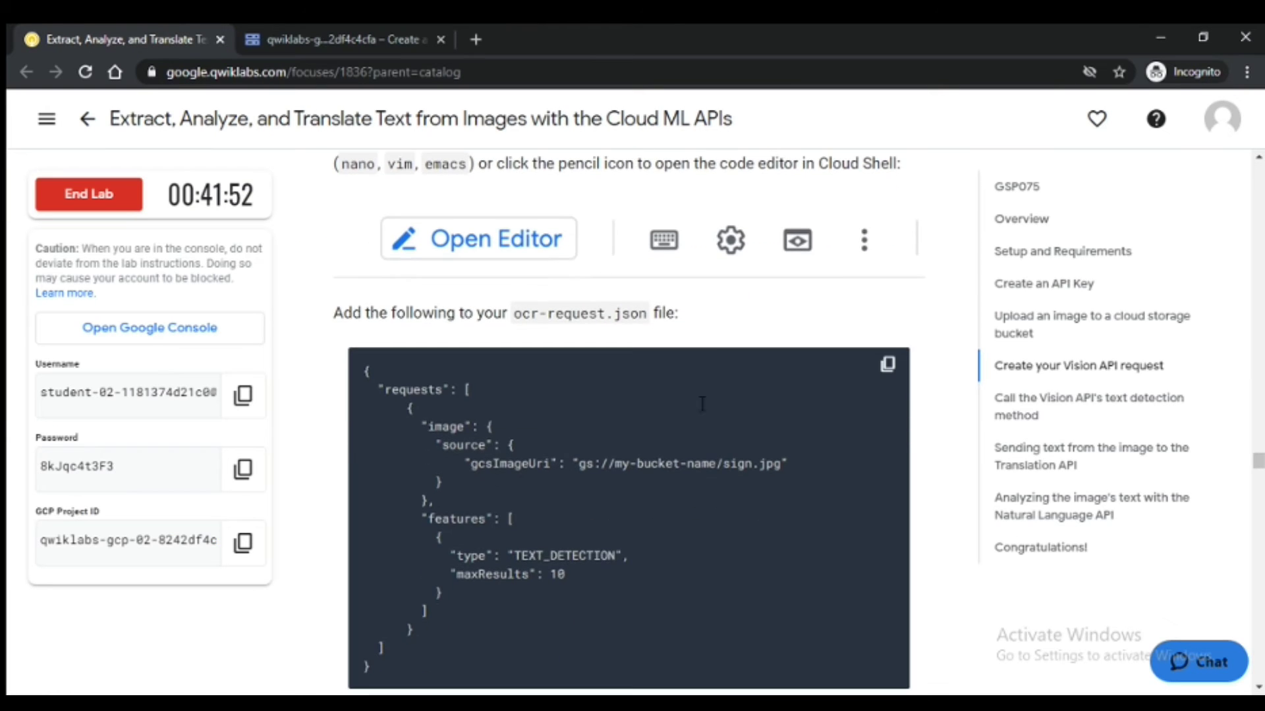
pyautogui.click(887, 364)
pyautogui.click(339, 32)
pyautogui.hotkey('ctrl', 'v')
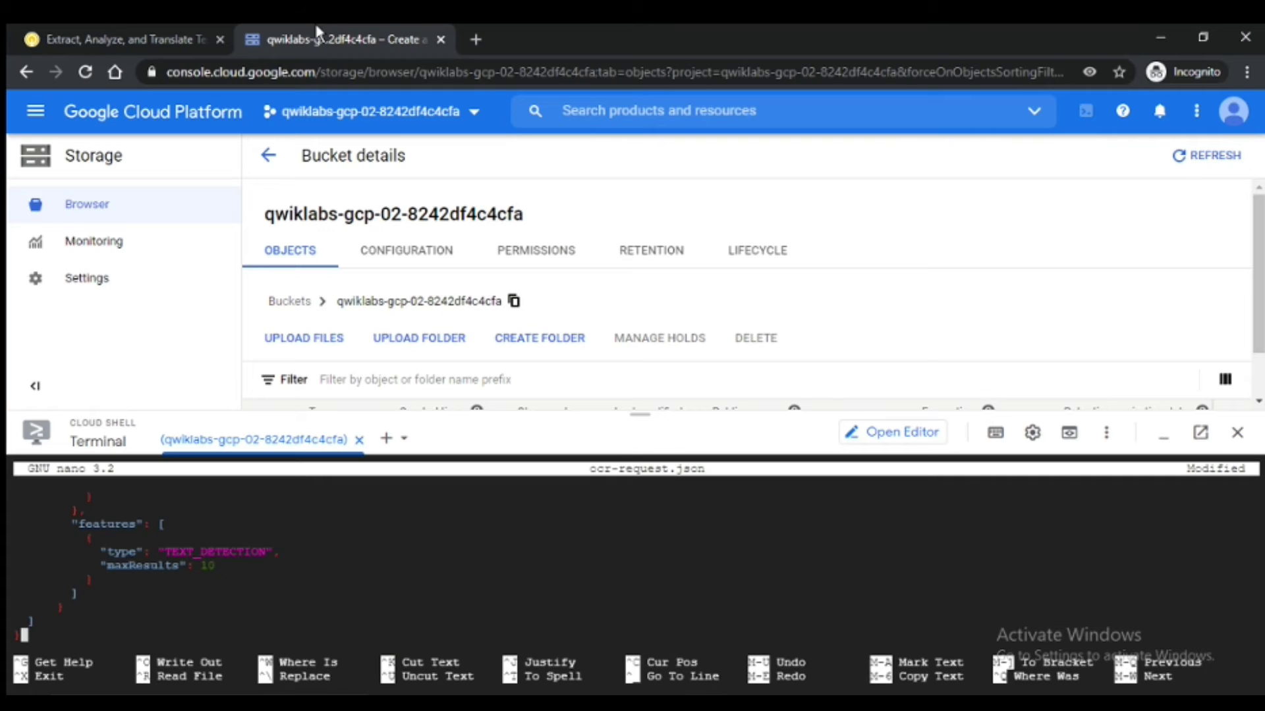
# Step: Copy the lab's GCP project ID and move the cursor to the my-bucket-name placeholder in the gcsImageUri line of ocr-request.json
pyautogui.click(101, 36)
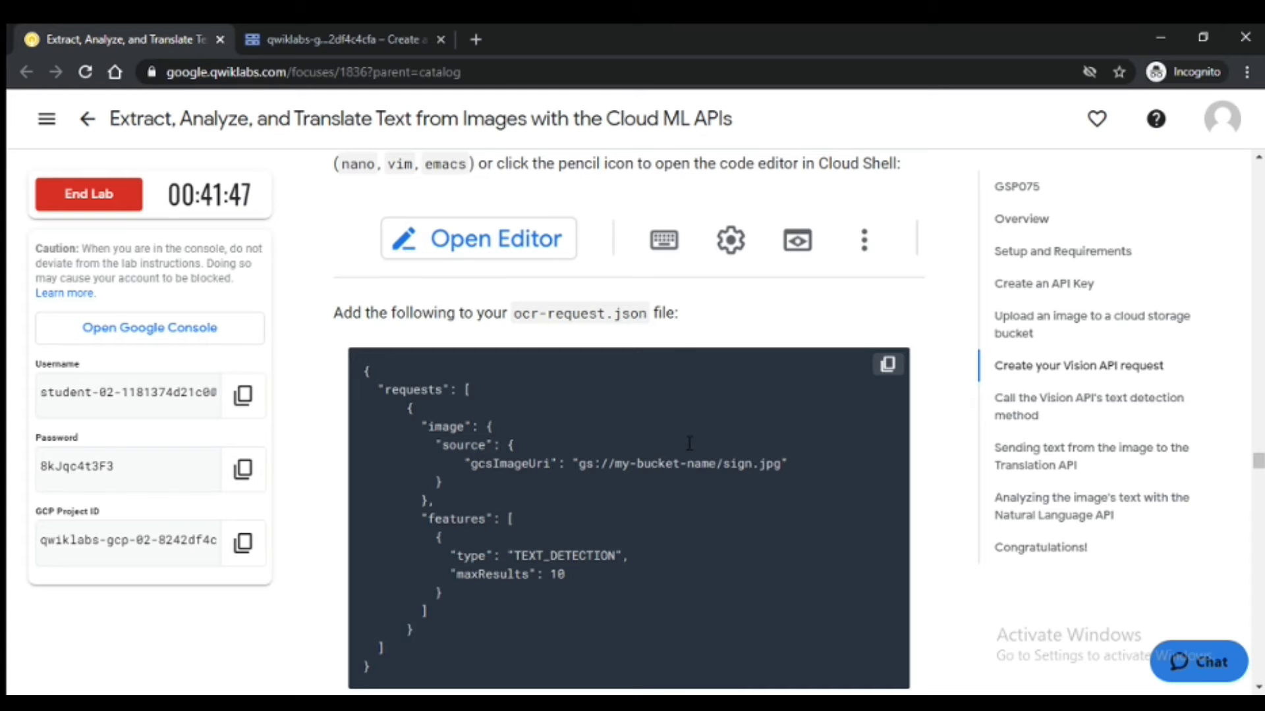
pyautogui.click(243, 542)
pyautogui.click(311, 34)
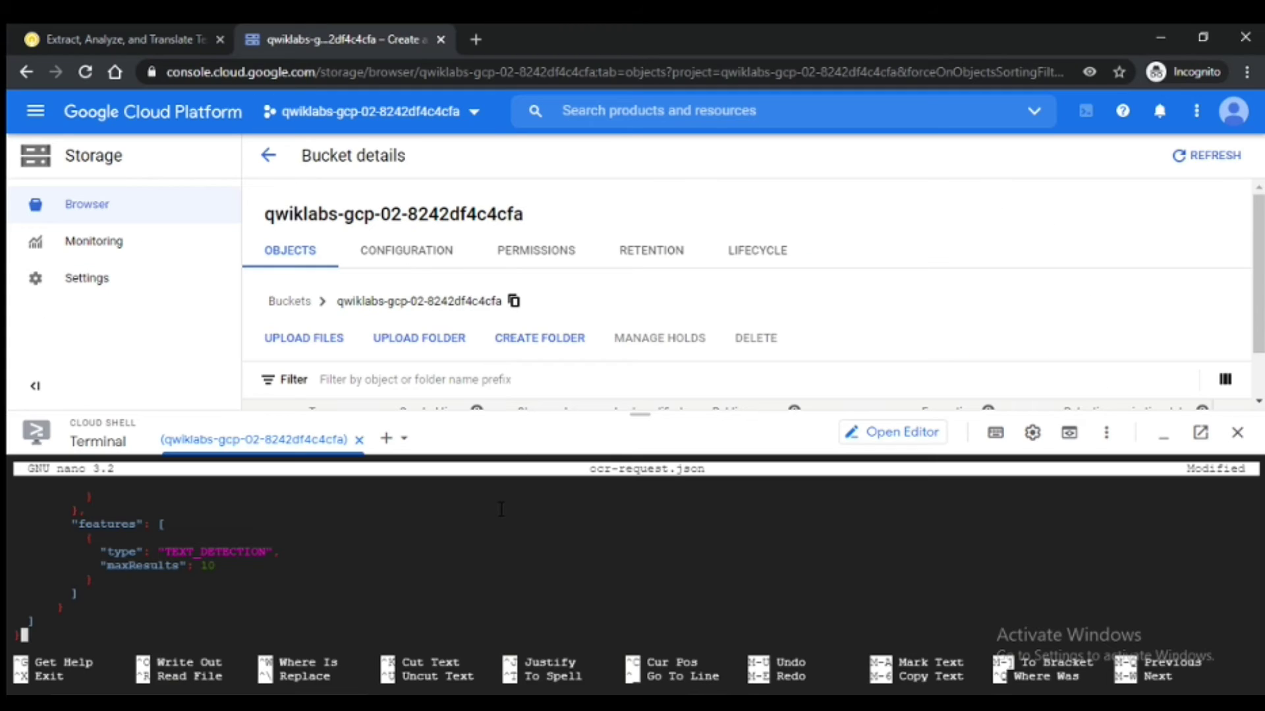
pyautogui.press('Up')
pyautogui.press('Up')
pyautogui.press('Up')
pyautogui.press('Up')
pyautogui.press('Up')
pyautogui.press('Up')
pyautogui.press('Up')
pyautogui.press('Up')
pyautogui.press('Up')
pyautogui.press('Up')
pyautogui.press('Up')
pyautogui.press('Up')
pyautogui.press('Up')
pyautogui.press('Up')
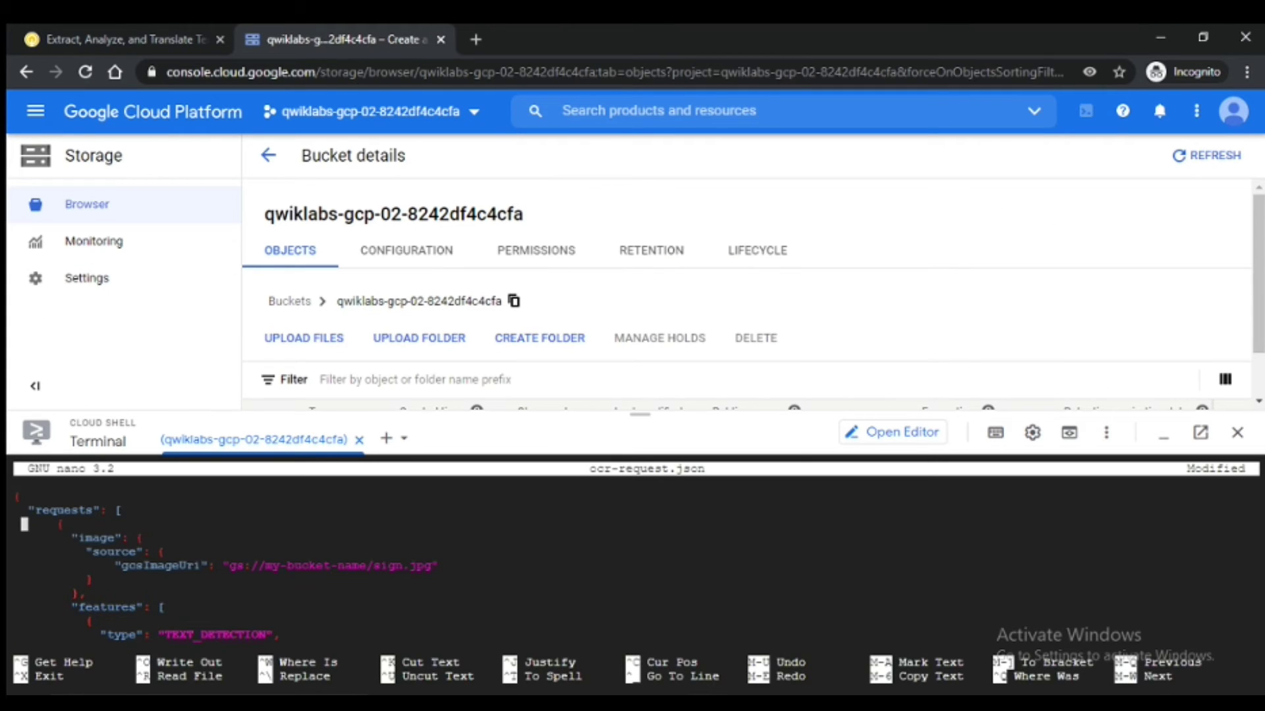
pyautogui.press('Down')
pyautogui.press('Right')
pyautogui.press('Right')
pyautogui.press('Down')
pyautogui.press('Right')
pyautogui.press('Right')
pyautogui.press('Right')
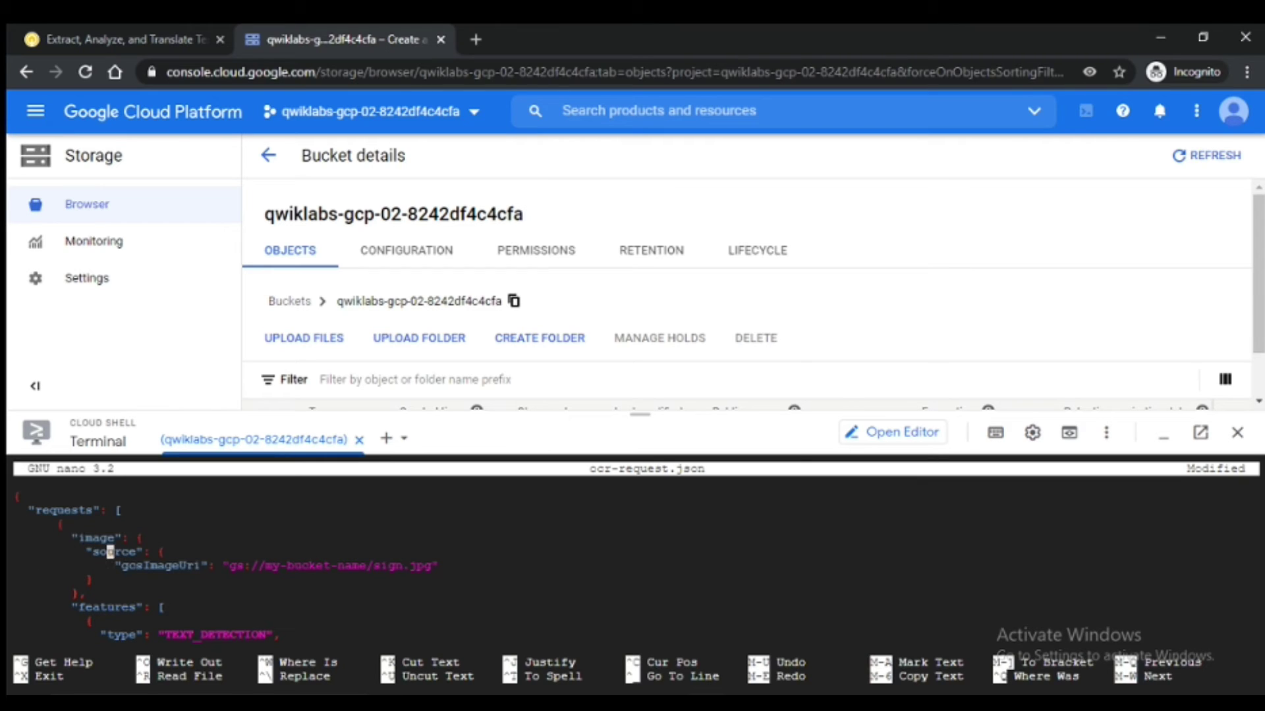